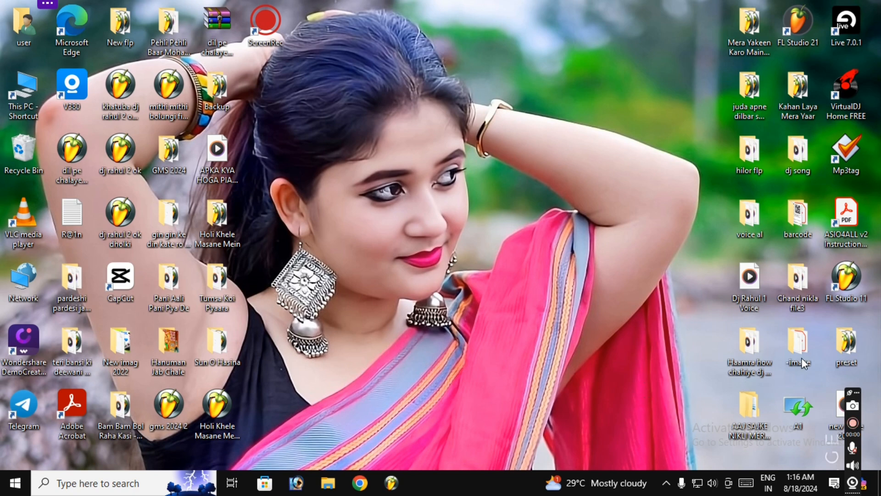
# Launch FL Studio 11 and shift the Pattern 1 step sequencer further along the empty playlist
pyautogui.doubleClick(851, 282)
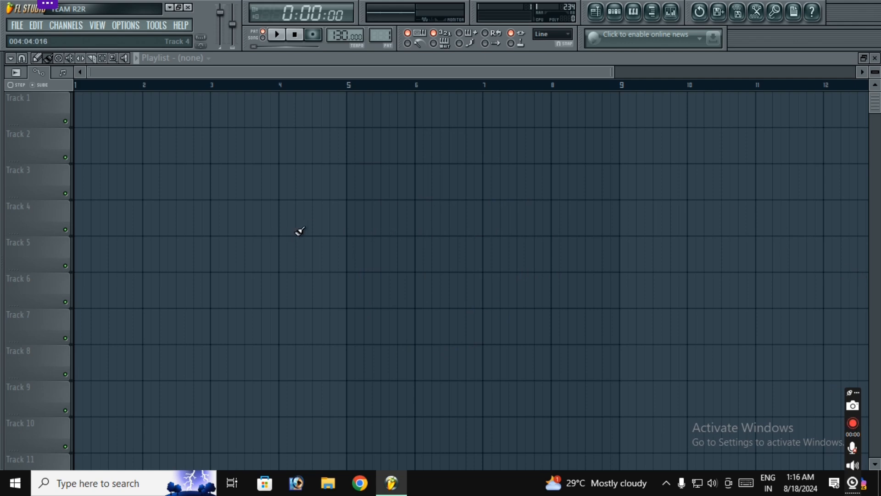
pyautogui.click(169, 8)
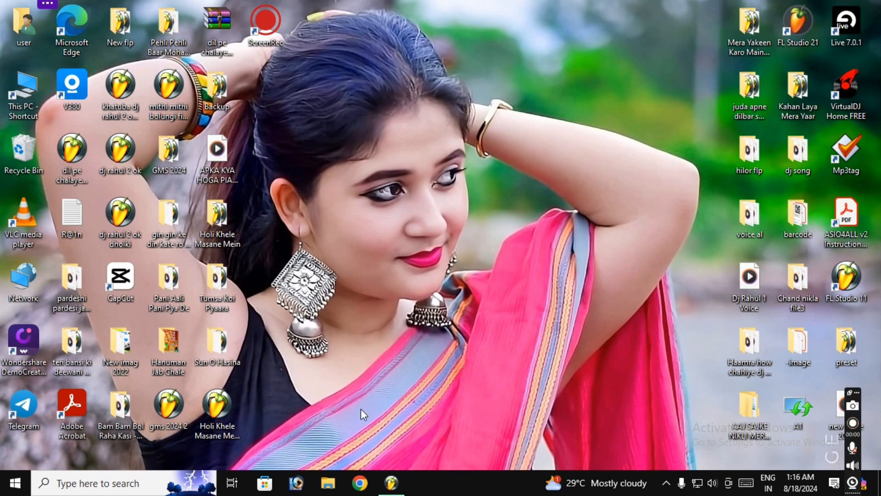
pyautogui.click(225, 224)
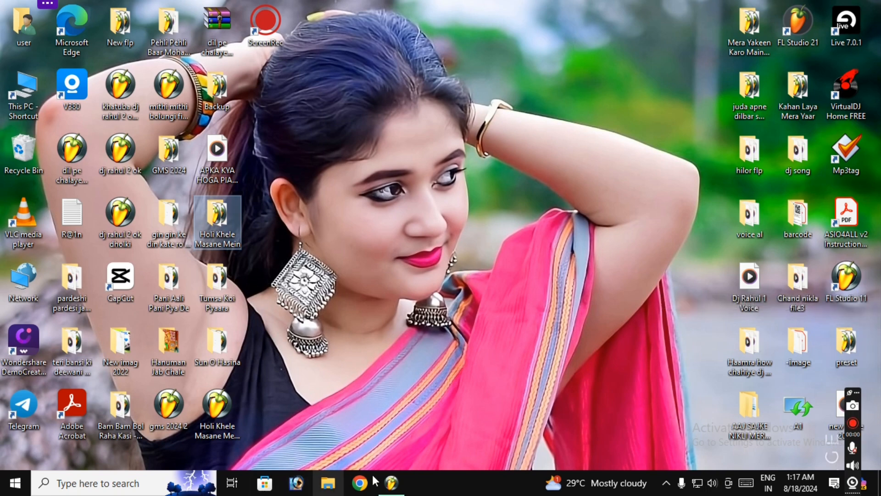
pyautogui.click(392, 484)
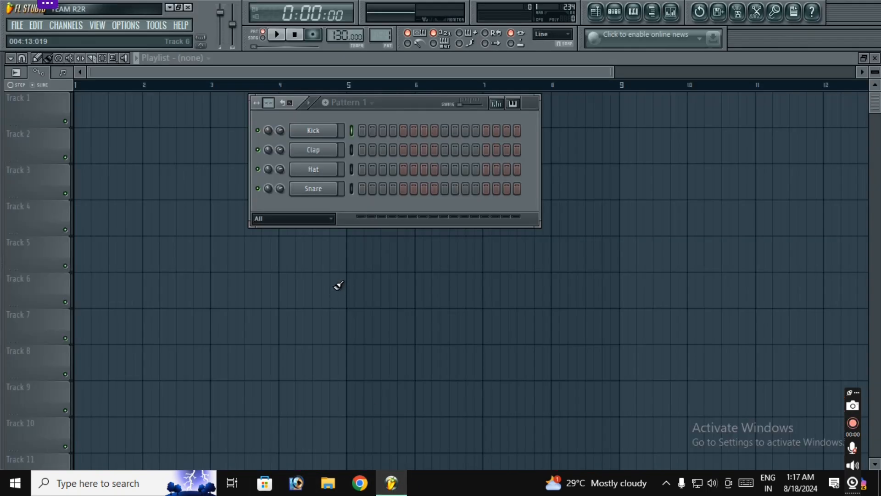
pyautogui.moveTo(396, 98); pyautogui.dragTo(530, 114)
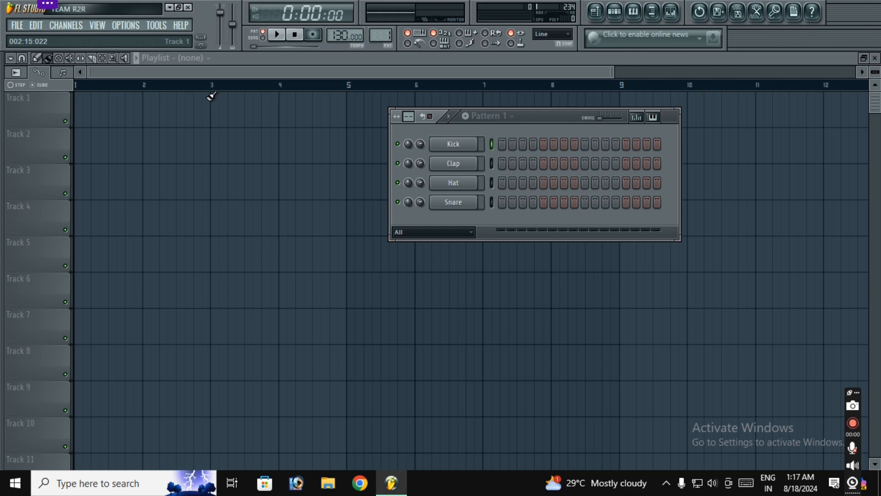
# Import the Holi Khele Masane Mein audio file from its desktop folder into Track 1 of the playlist
pyautogui.click(169, 7)
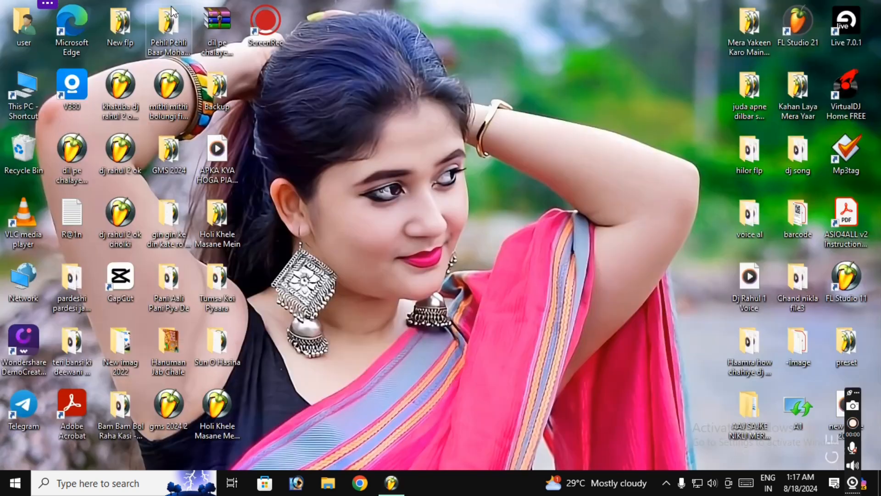
pyautogui.doubleClick(225, 224)
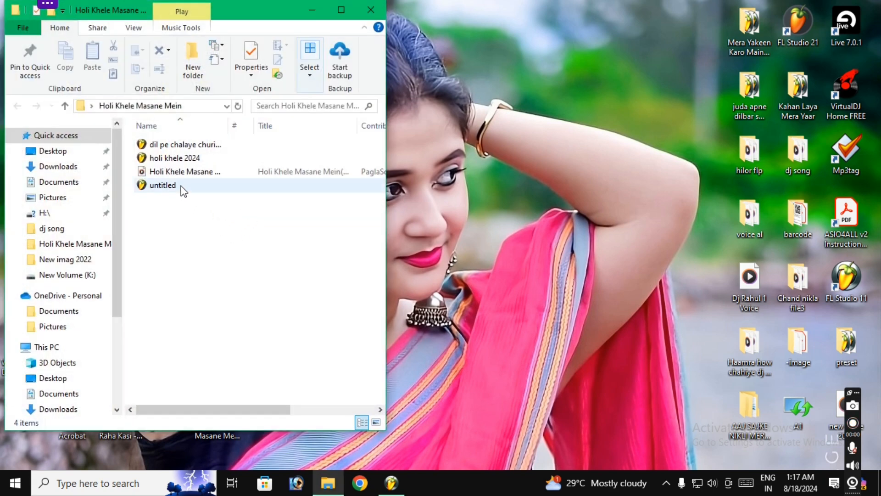
pyautogui.click(180, 176)
pyautogui.moveTo(180, 176); pyautogui.dragTo(54, 115)
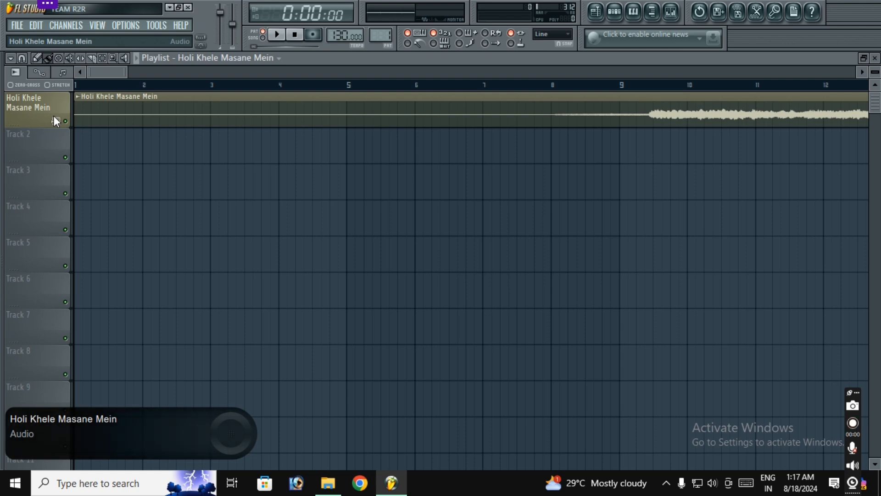
# Fit the Holi Khele Masane Mein clip to the project tempo using the 75 to 150 BPM range
pyautogui.scroll(-5, 309, 88)
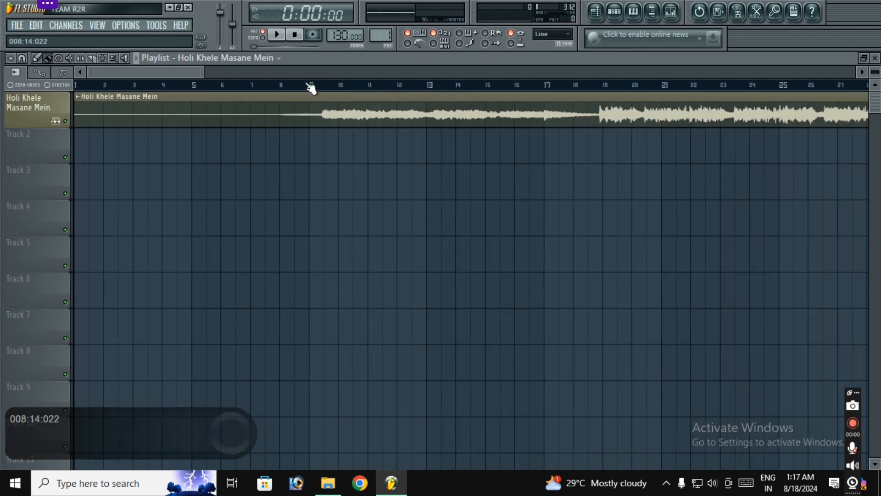
pyautogui.scroll(-8, 310, 88)
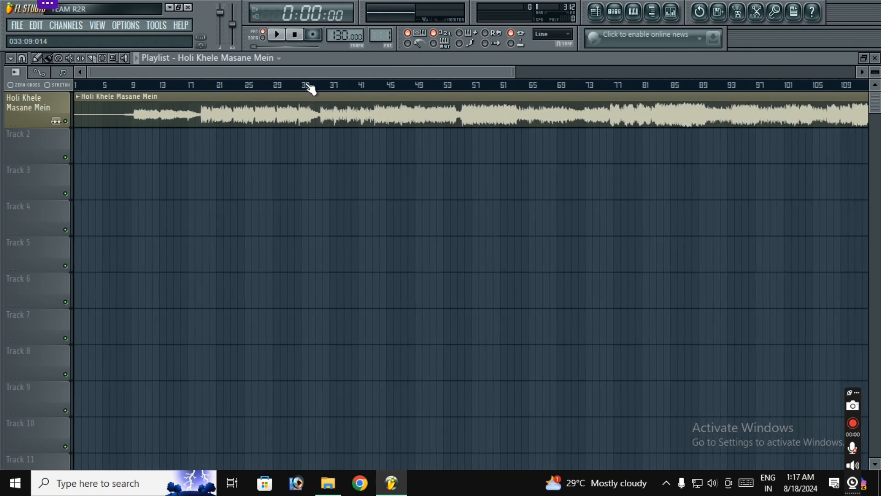
pyautogui.scroll(-1, 311, 88)
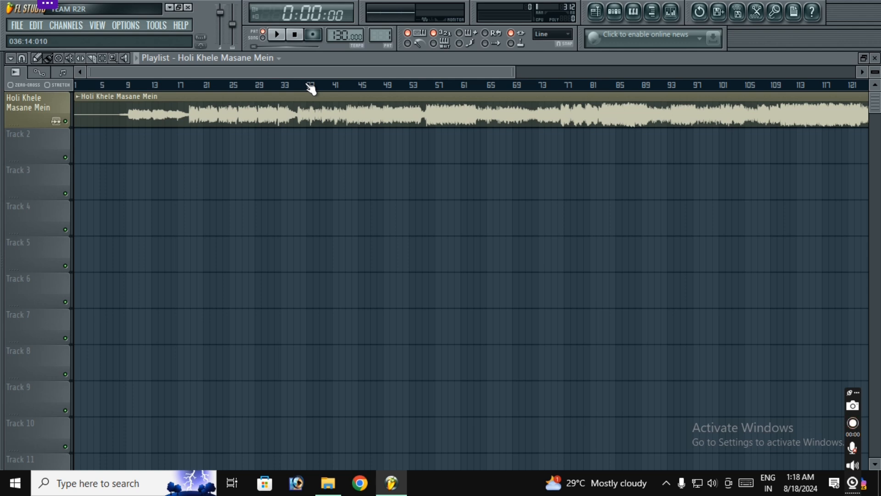
pyautogui.click(78, 98)
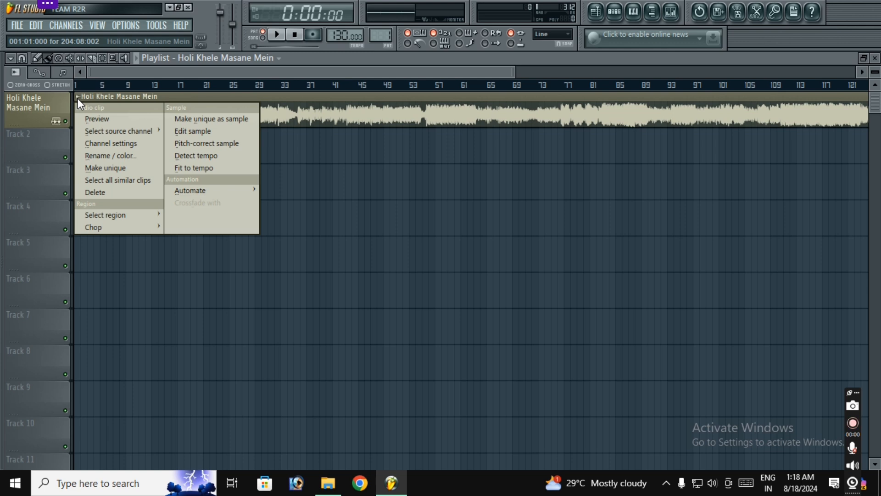
pyautogui.click(210, 169)
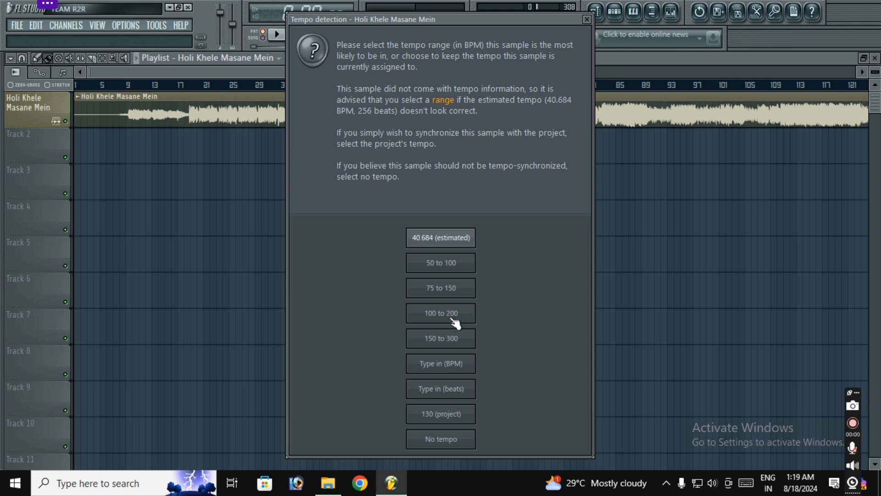
pyautogui.click(458, 295)
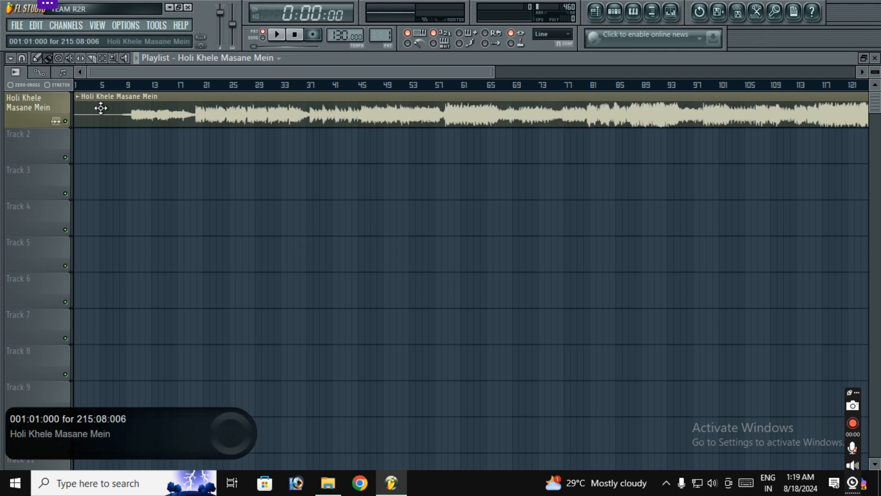
# Detect the song clip's tempo in the 75 to 150 BPM range and apply 137 BPM as the project tempo
pyautogui.click(77, 97)
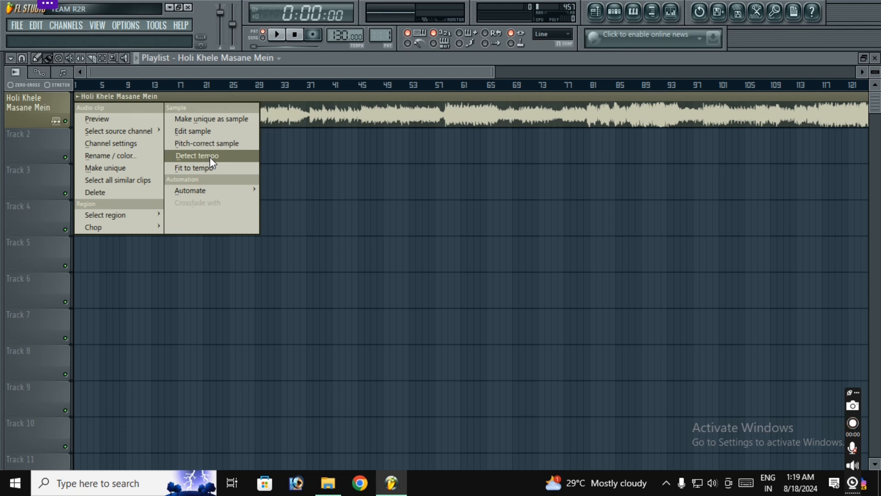
pyautogui.click(210, 156)
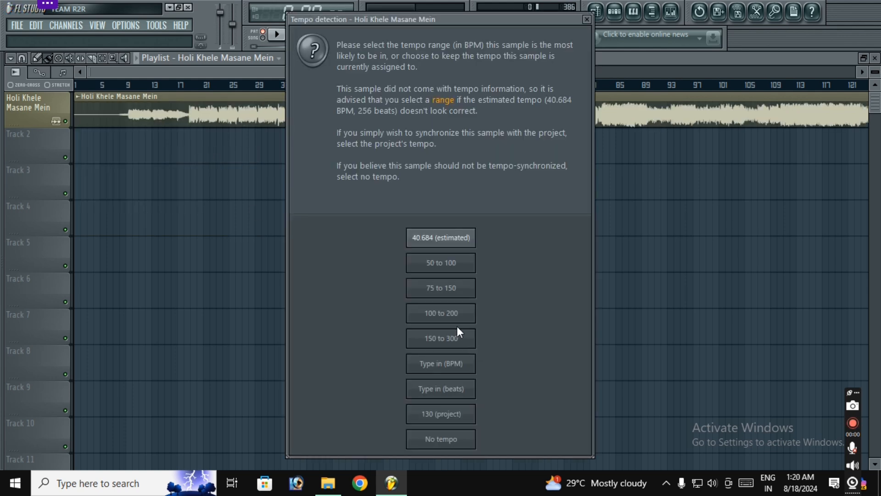
pyautogui.click(440, 288)
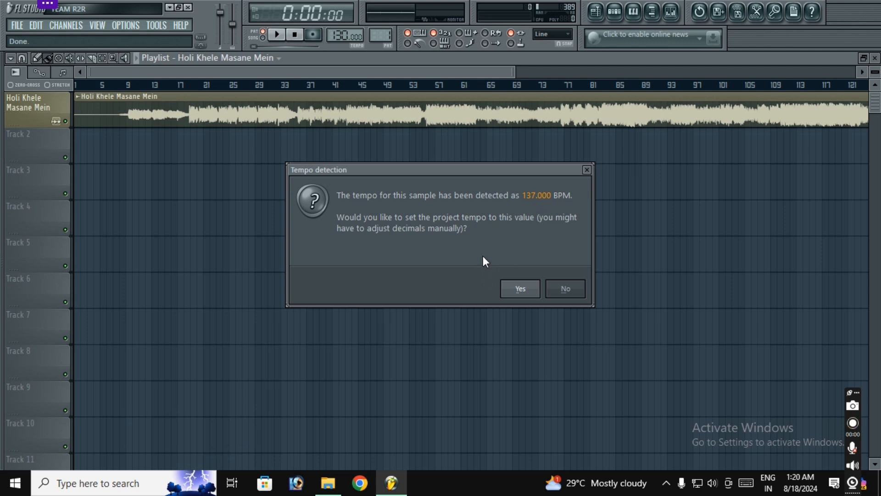
pyautogui.click(520, 289)
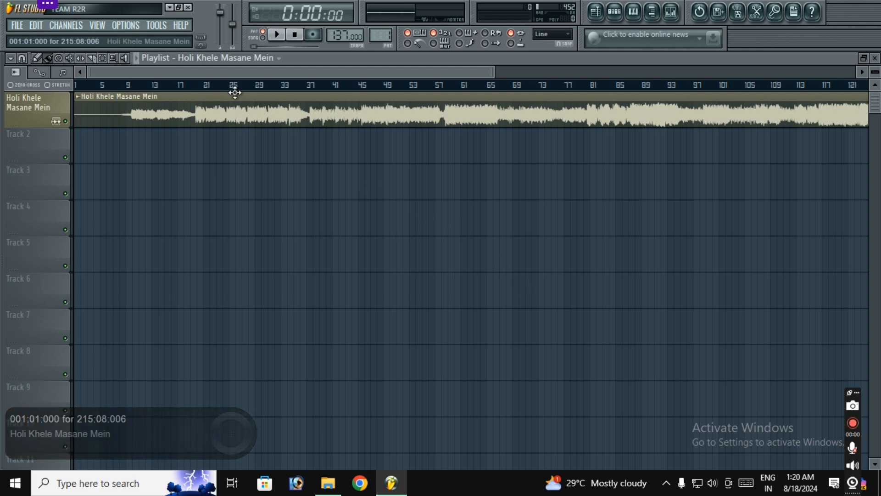
# Adjust the system speaker volume to about 18
pyautogui.scroll(5, 215, 90)
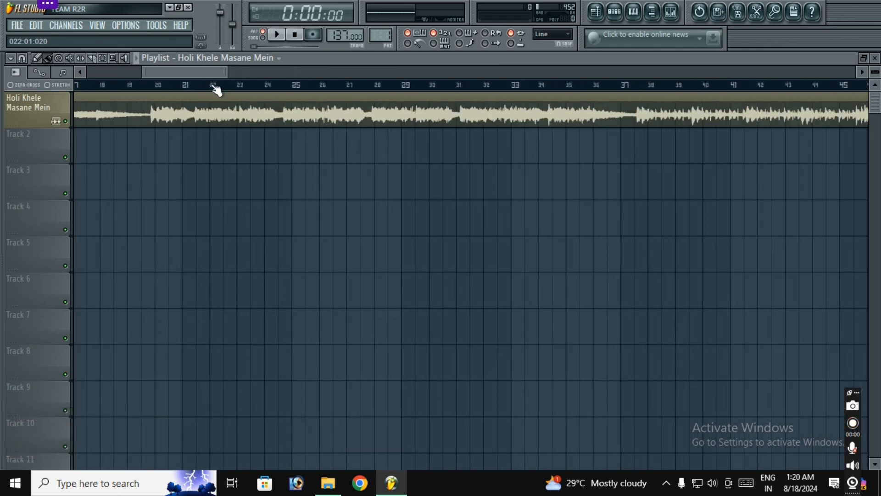
pyautogui.scroll(-3, 214, 87)
pyautogui.scroll(4, 300, 70)
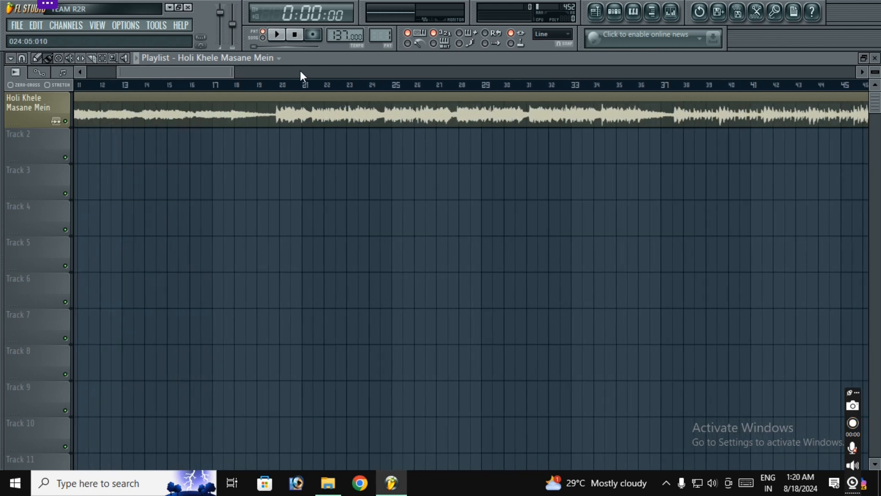
pyautogui.scroll(-5, 309, 86)
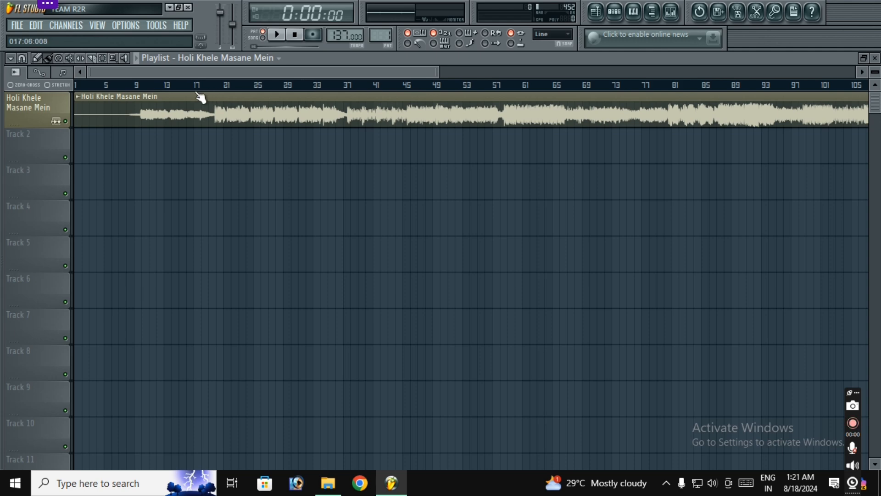
pyautogui.scroll(3, 218, 89)
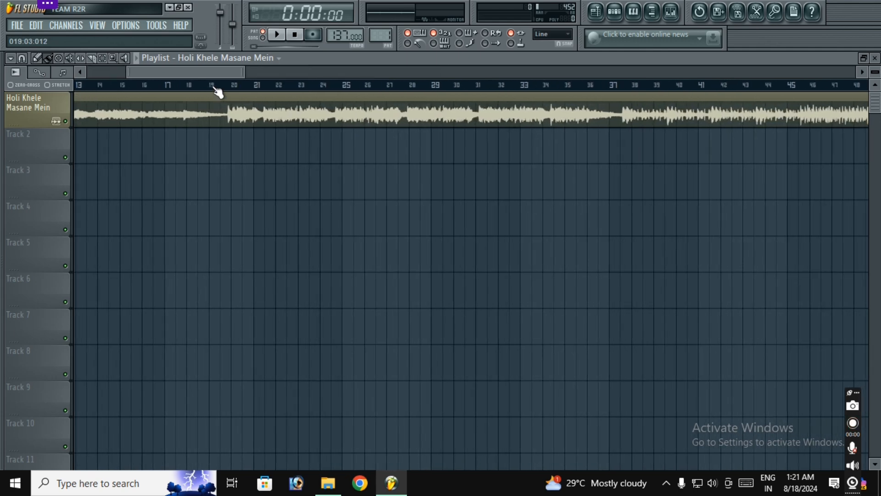
pyautogui.scroll(3, 218, 89)
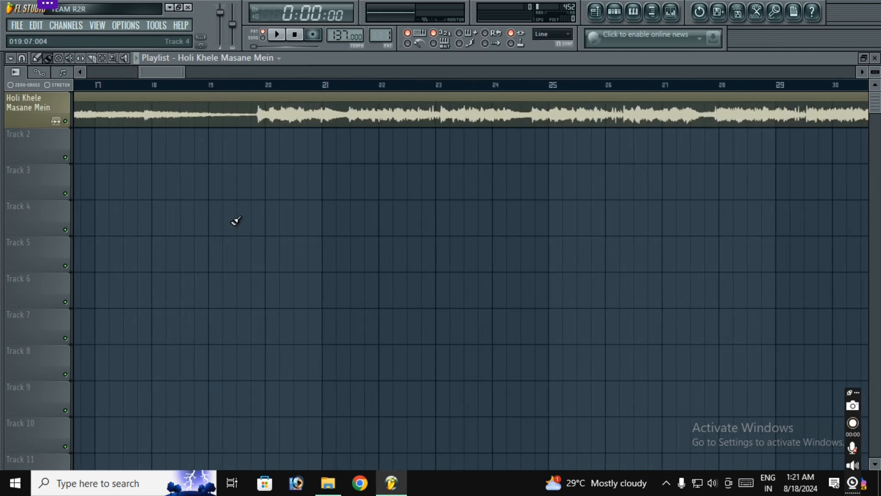
pyautogui.click(712, 482)
pyautogui.scroll(-8, 718, 485)
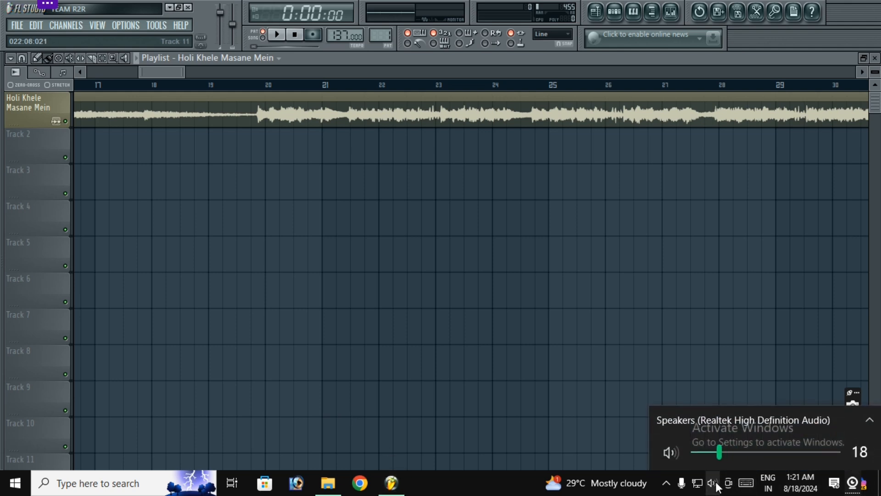
pyautogui.scroll(1, 718, 485)
pyautogui.click(260, 205)
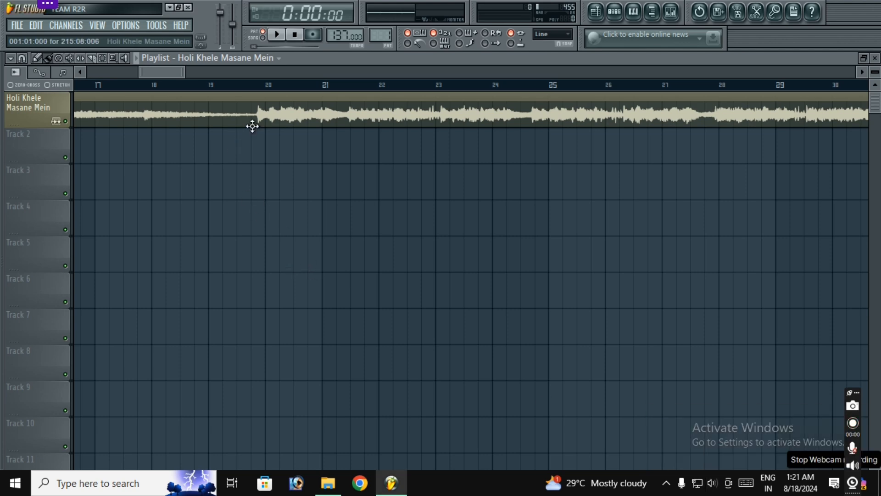
# Play the song from bar 10 of the playlist
pyautogui.scroll(-5, 264, 93)
pyautogui.scroll(3, 264, 85)
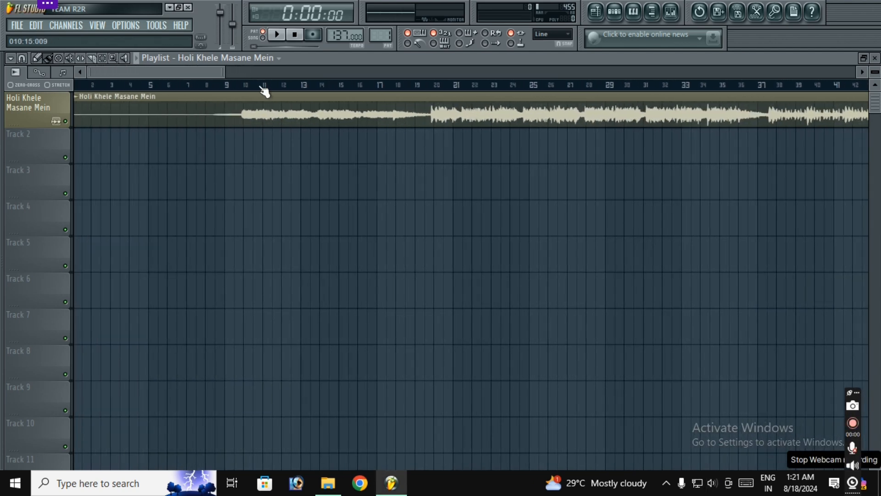
pyautogui.click(250, 85)
pyautogui.click(277, 36)
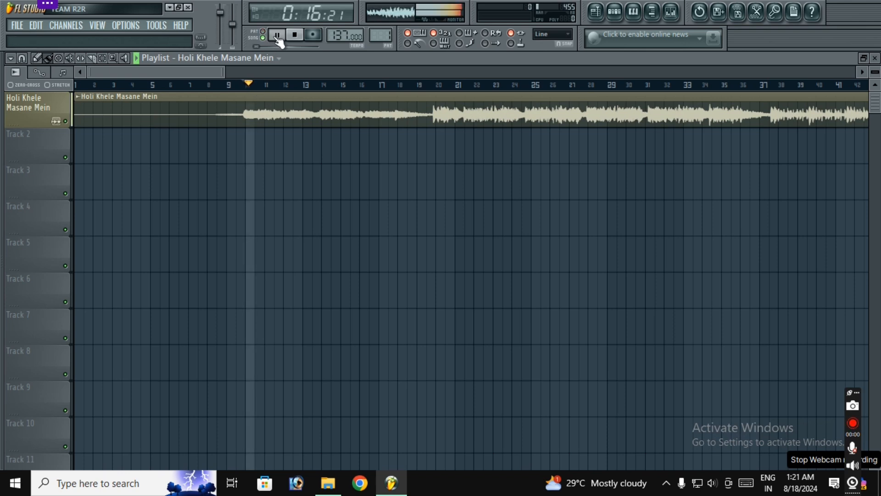
# Set the system speaker volume to 10 while the song plays
pyautogui.click(713, 485)
pyautogui.scroll(1, 714, 490)
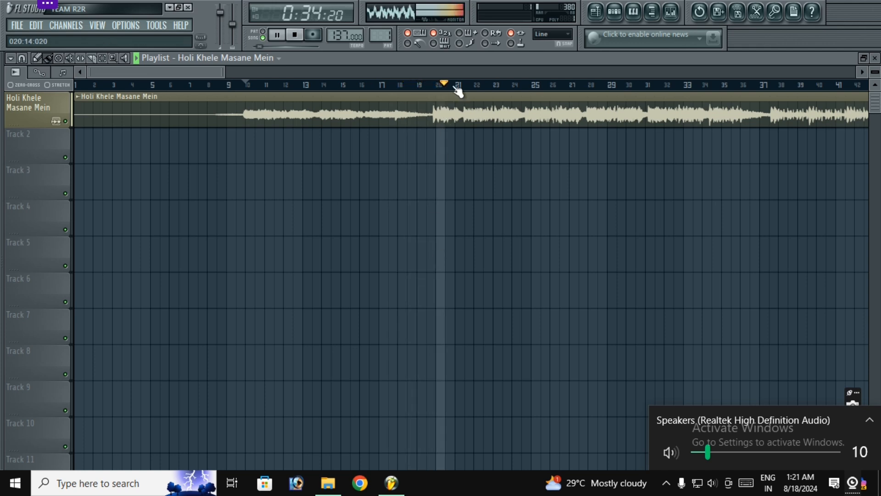
pyautogui.press('XF86AudioRaiseVolume')
pyautogui.press('XF86AudioRaiseVolume')
pyautogui.press('XF86AudioRaiseVolume')
pyautogui.press('XF86AudioRaiseVolume')
pyautogui.press('XF86AudioLowerVolume')
pyautogui.press('XF86AudioLowerVolume')
pyautogui.press('XF86AudioLowerVolume')
pyautogui.press('XF86AudioLowerVolume')
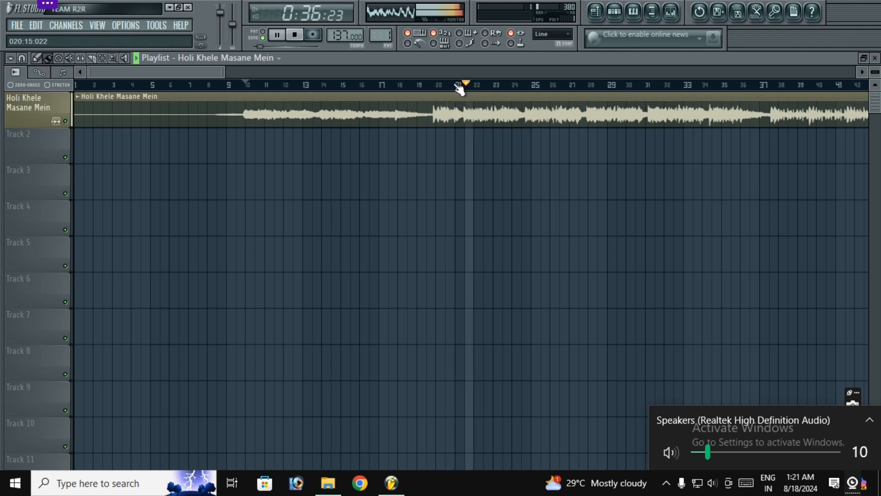
# Follow the song's playback past bar 21 in the playlist and stop it
pyautogui.scroll(-5, 433, 67)
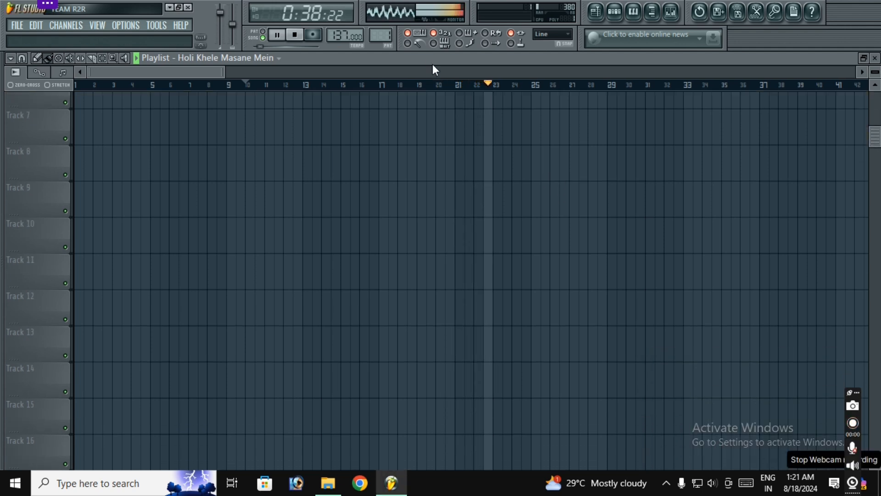
pyautogui.scroll(5, 444, 130)
pyautogui.scroll(-3, 426, 71)
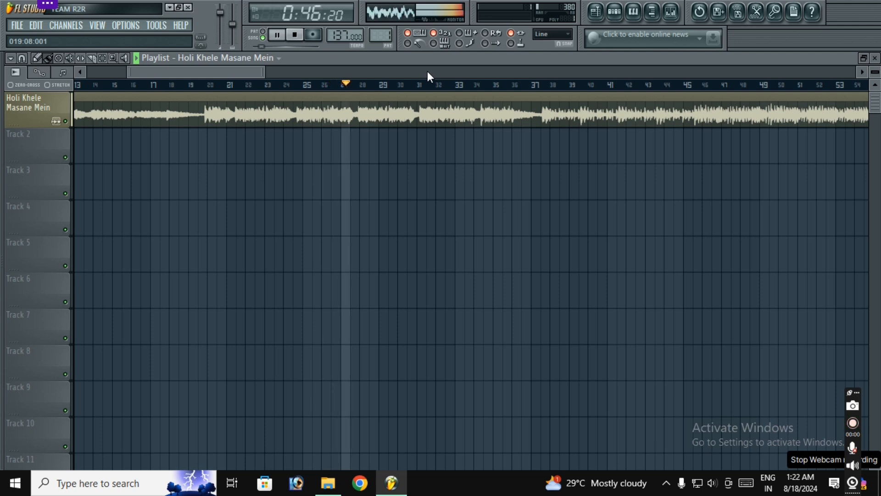
pyautogui.click(297, 36)
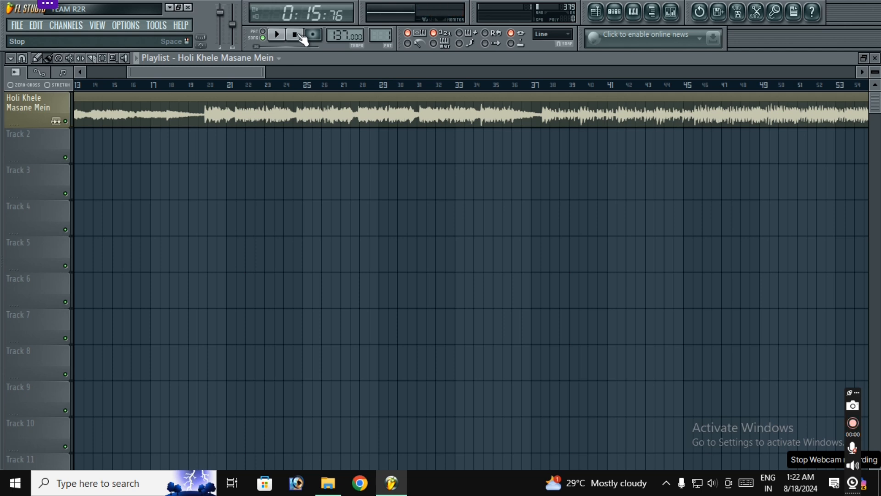
# Place the playback position at bar 55 of the song
pyautogui.hscroll(3, 385, 68)
pyautogui.hscroll(1, 386, 69)
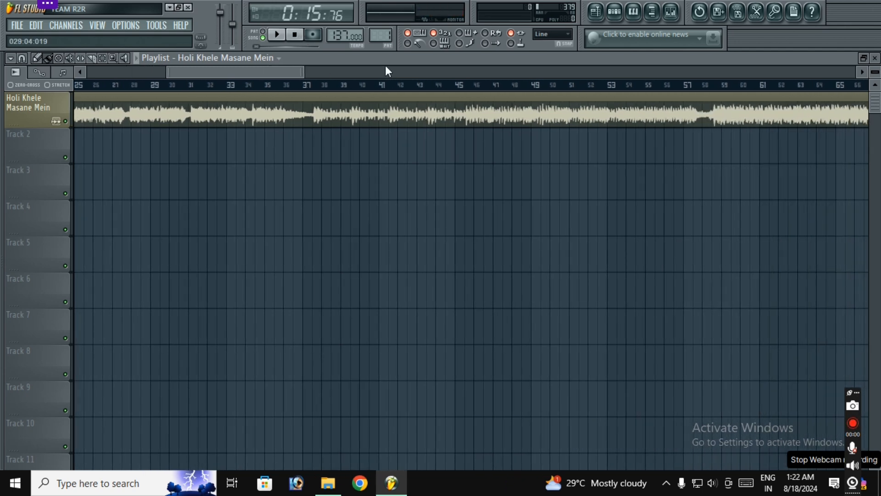
pyautogui.hscroll(4, 386, 68)
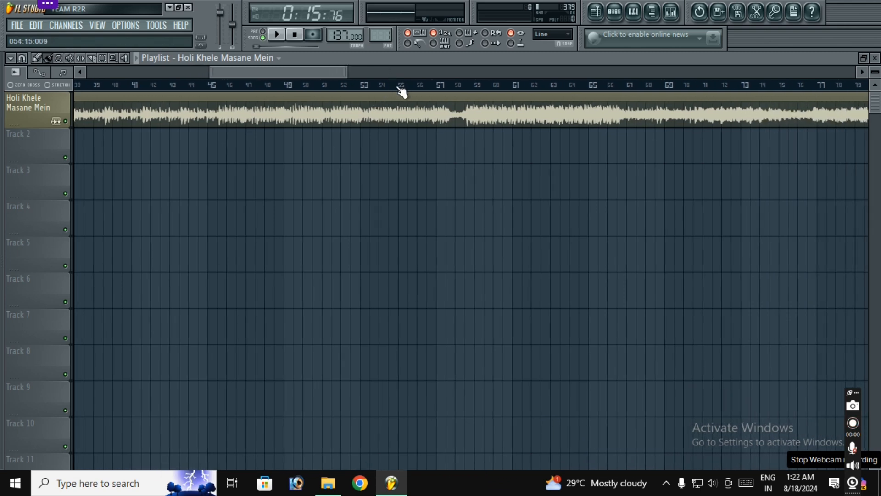
pyautogui.click(398, 85)
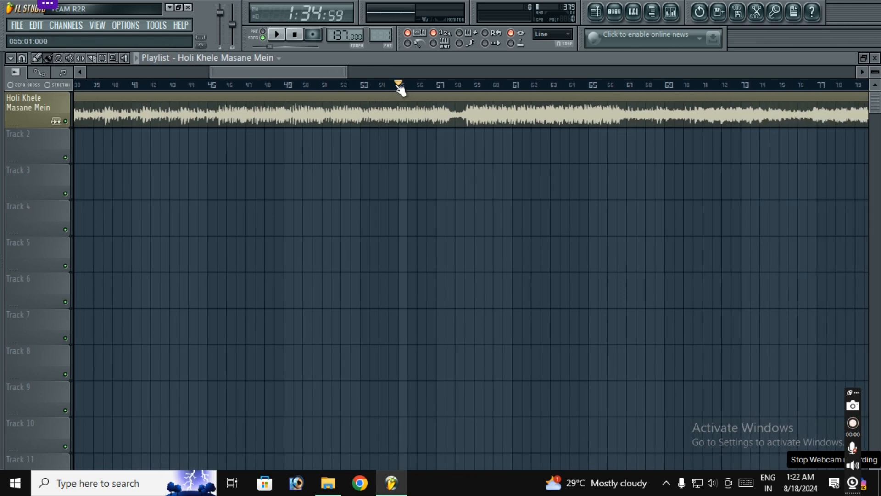
# Play the song from bar 55, replay the return of the beat in bar 58, and stop playback
pyautogui.click(276, 35)
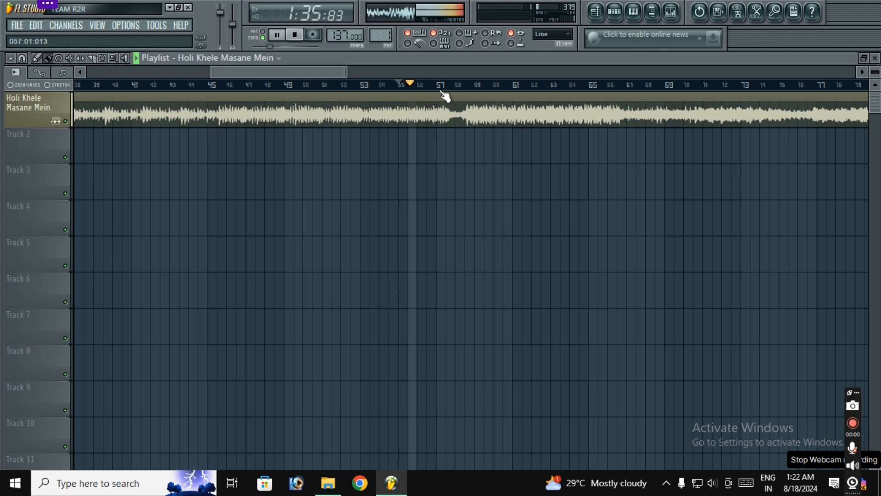
pyautogui.scroll(2, 452, 92)
pyautogui.scroll(2, 459, 91)
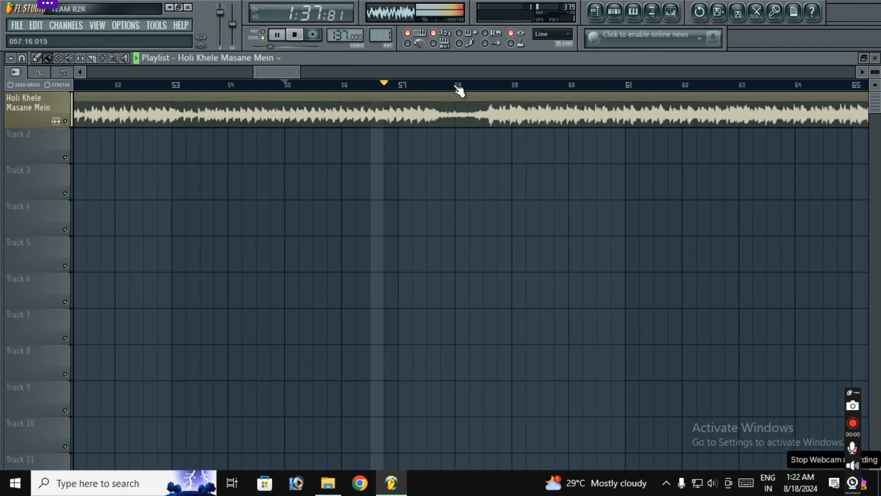
pyautogui.scroll(3, 460, 91)
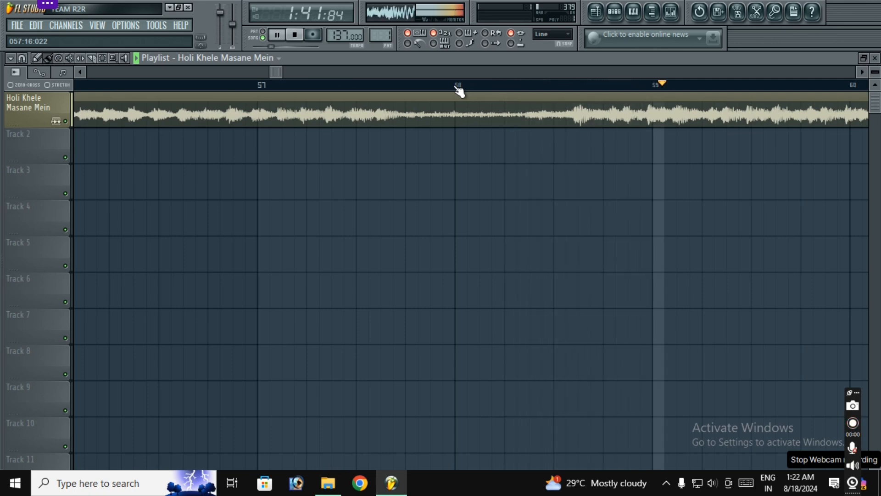
pyautogui.scroll(2, 567, 95)
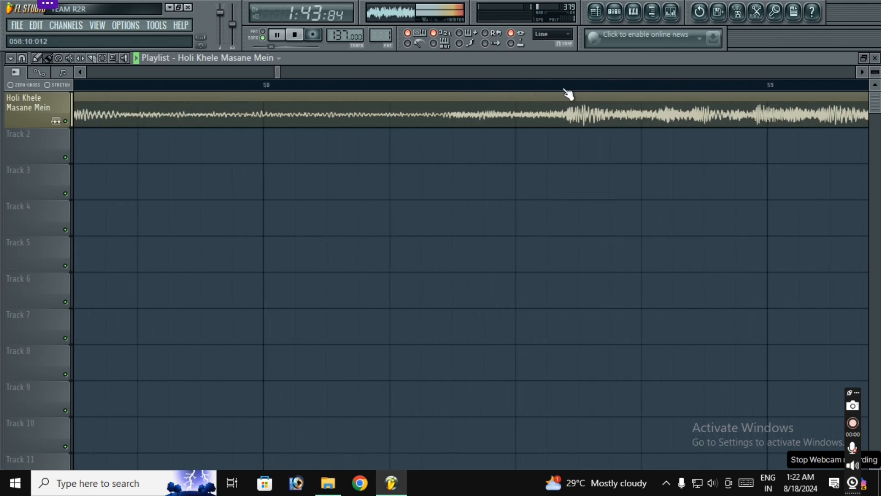
pyautogui.scroll(-1, 568, 92)
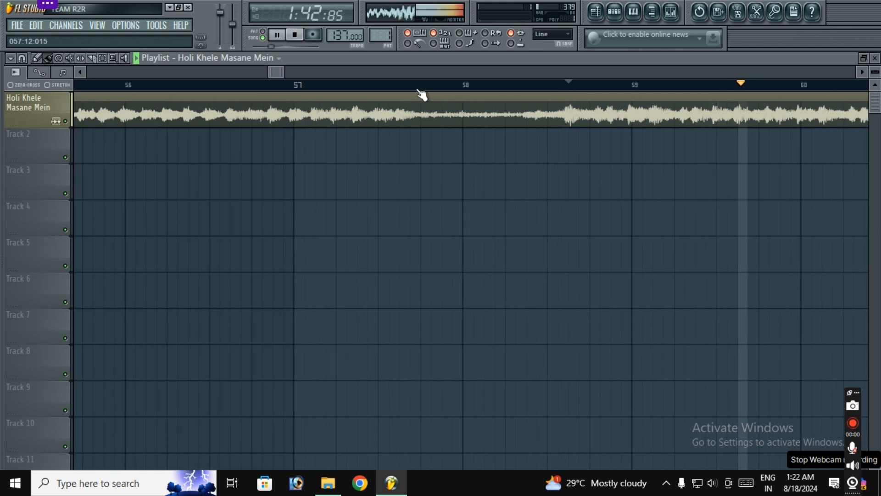
pyautogui.click(294, 34)
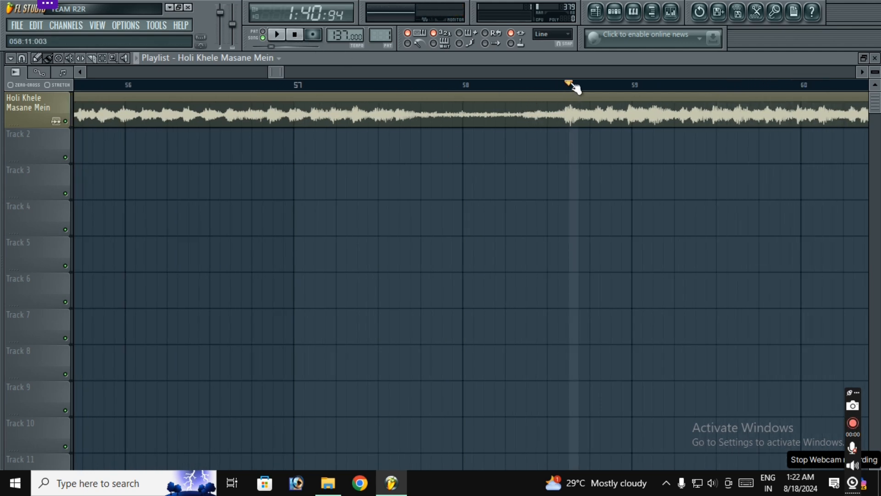
# Examine the waveform around the quiet break at bar 58 and place the playback position midway through bar 57
pyautogui.scroll(3, 569, 87)
pyautogui.scroll(-2, 569, 88)
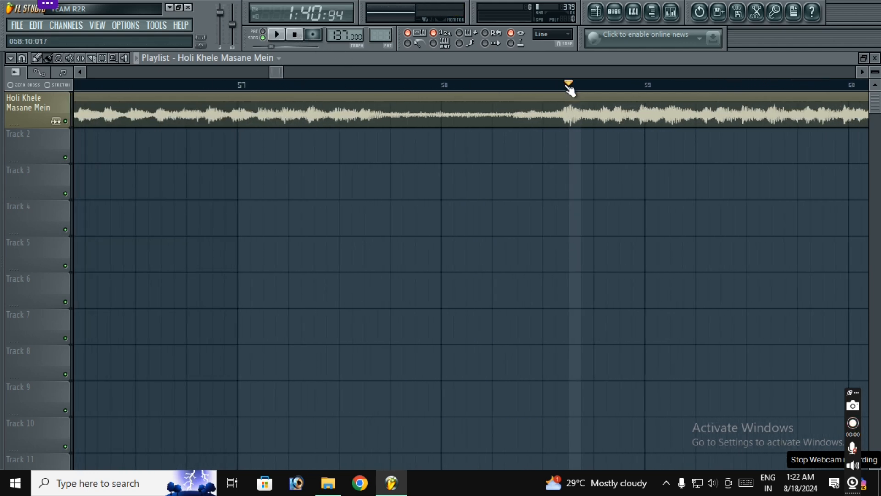
pyautogui.hscroll(-2, 561, 73)
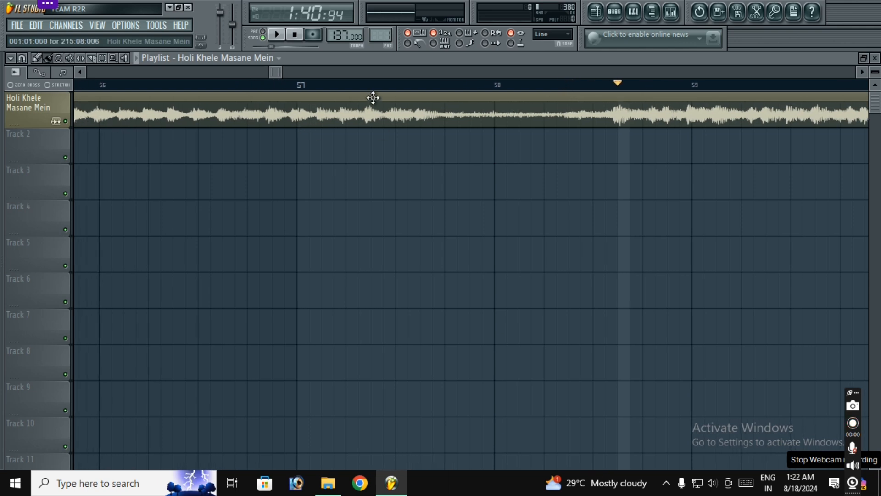
pyautogui.click(394, 86)
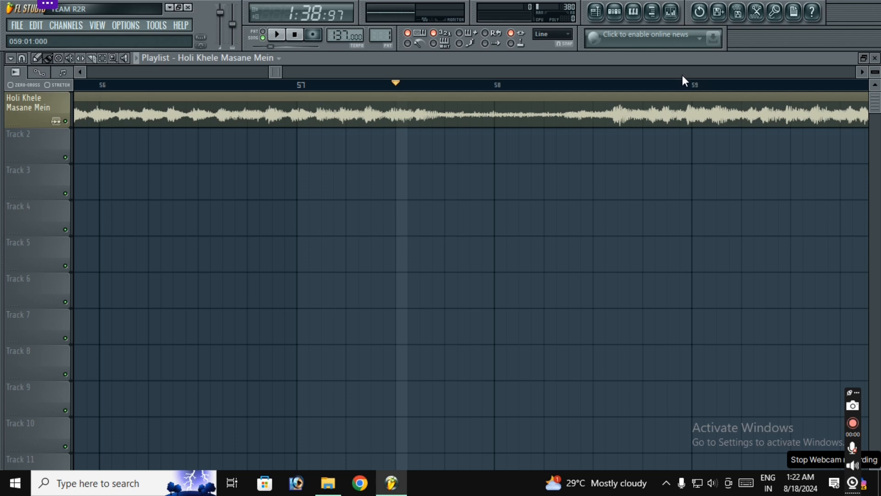
# Play the song from bar 58, replay it from steps 9 and 11 of that bar, and stop it
pyautogui.hscroll(2, 681, 75)
pyautogui.hscroll(3, 681, 73)
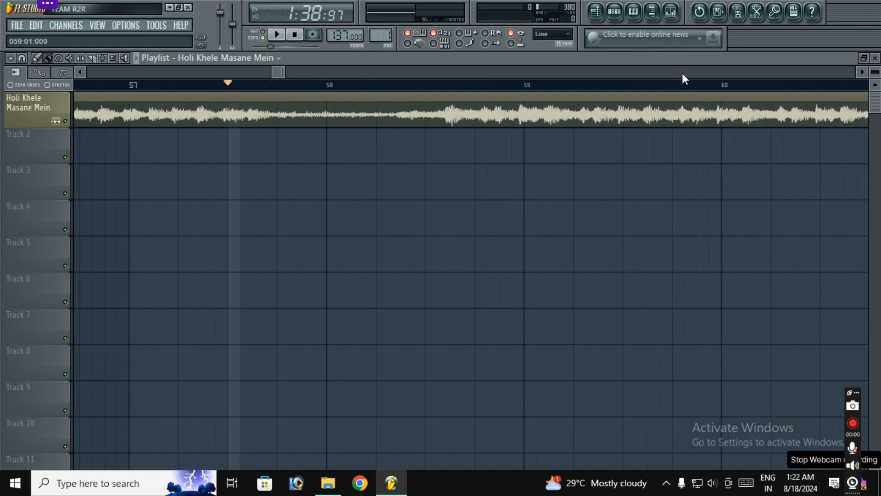
pyautogui.hscroll(3, 681, 75)
pyautogui.scroll(2, 310, 92)
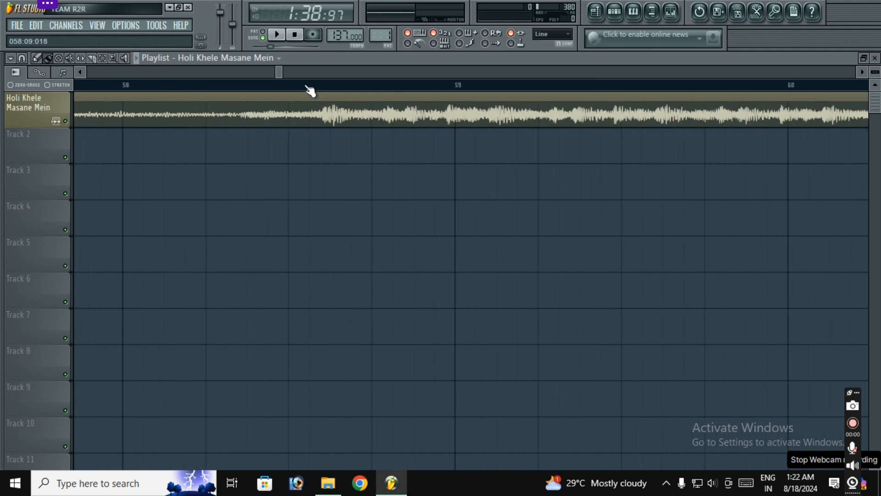
pyautogui.scroll(1, 310, 92)
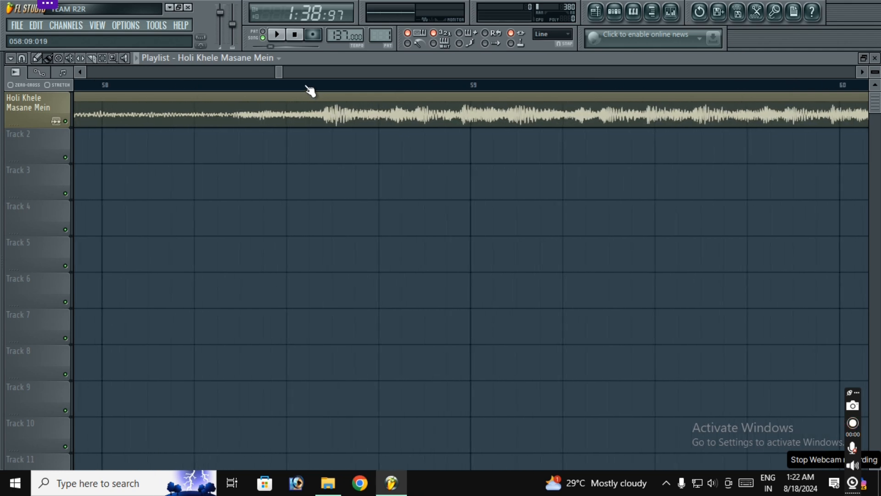
pyautogui.scroll(-2, 343, 78)
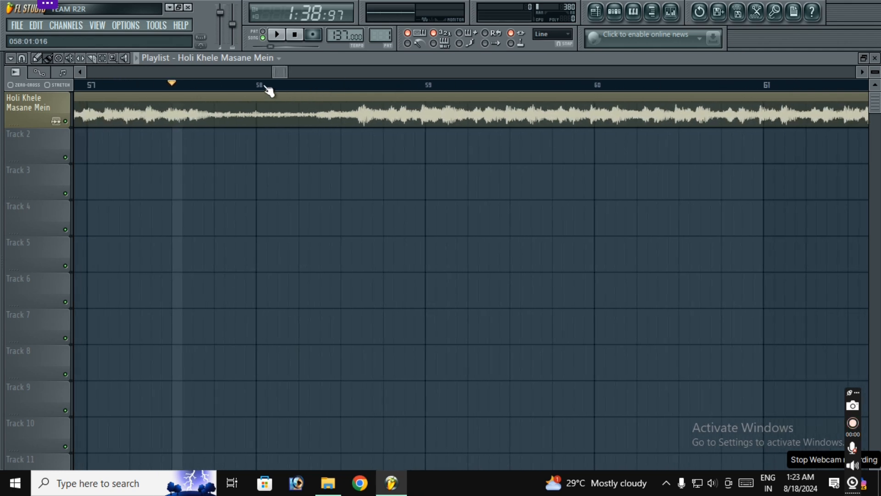
pyautogui.click(270, 88)
pyautogui.click(276, 35)
pyautogui.scroll(2, 386, 89)
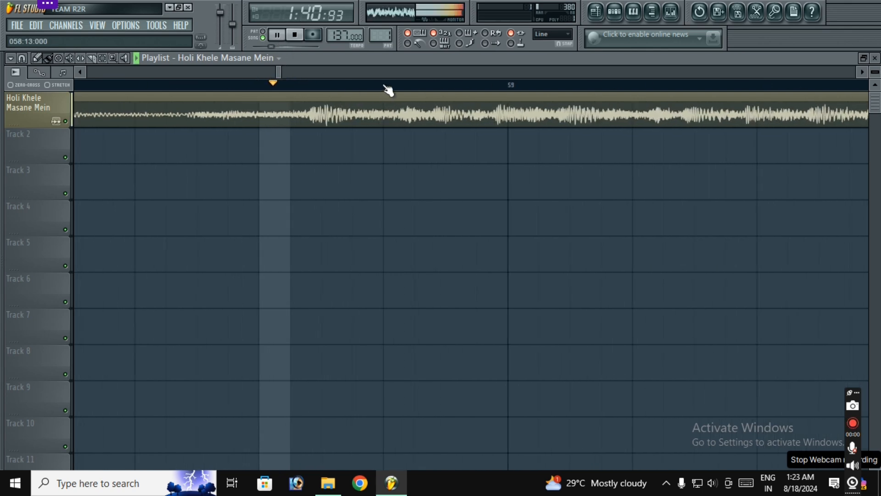
pyautogui.click(255, 87)
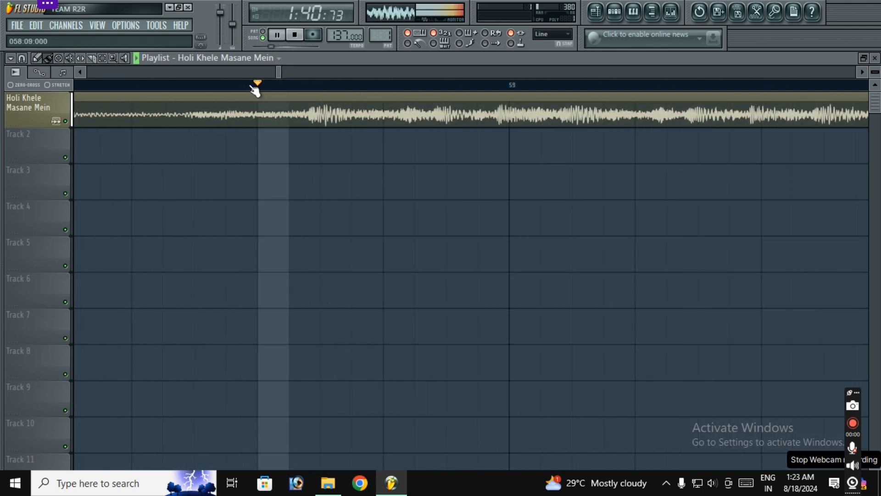
pyautogui.click(313, 87)
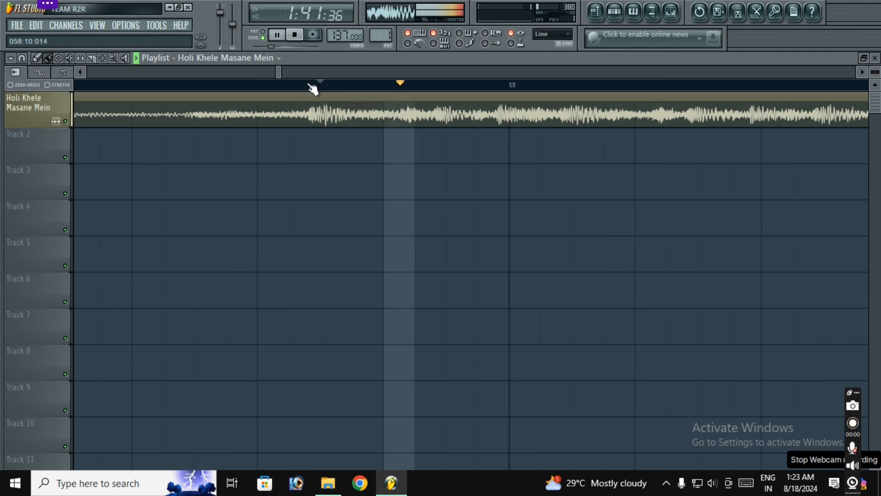
pyautogui.click(295, 34)
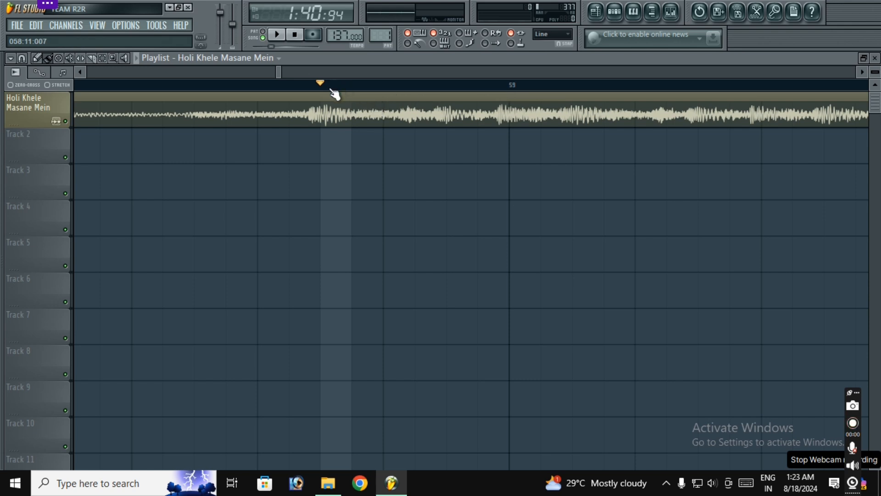
# Shift the Holi Khele Masane Mein clip four steps later in the playlist so it starts at 001:05:000
pyautogui.scroll(3, 332, 85)
pyautogui.scroll(3, 328, 83)
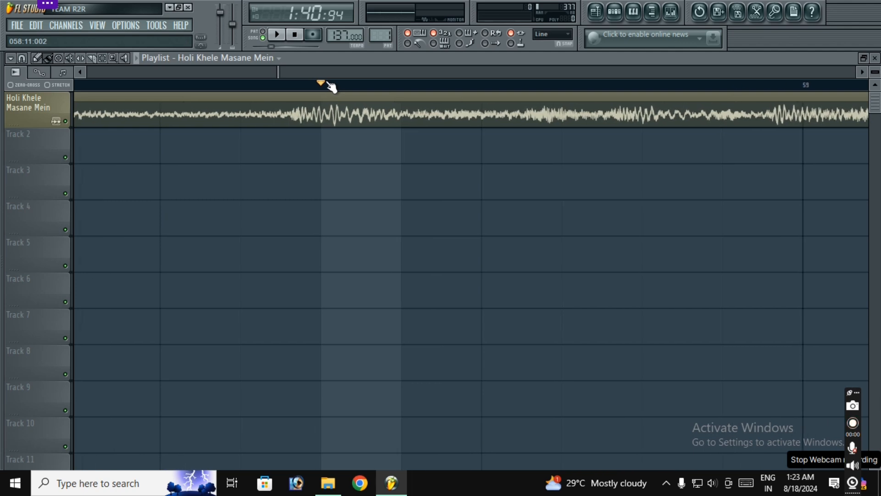
pyautogui.scroll(-2, 326, 74)
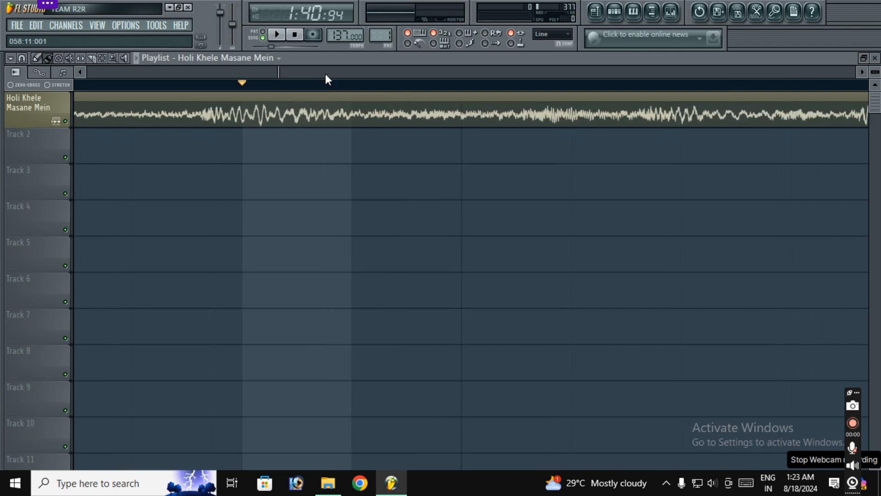
pyautogui.scroll(2, 326, 74)
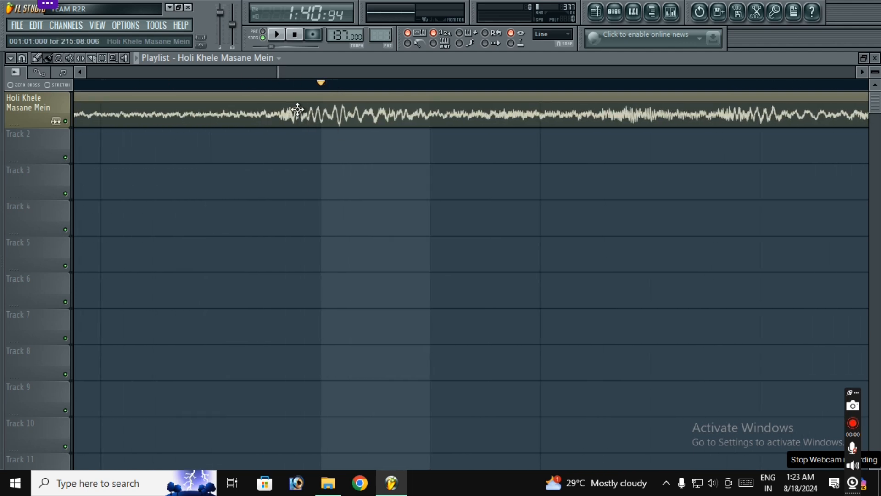
pyautogui.moveTo(338, 109); pyautogui.dragTo(470, 115)
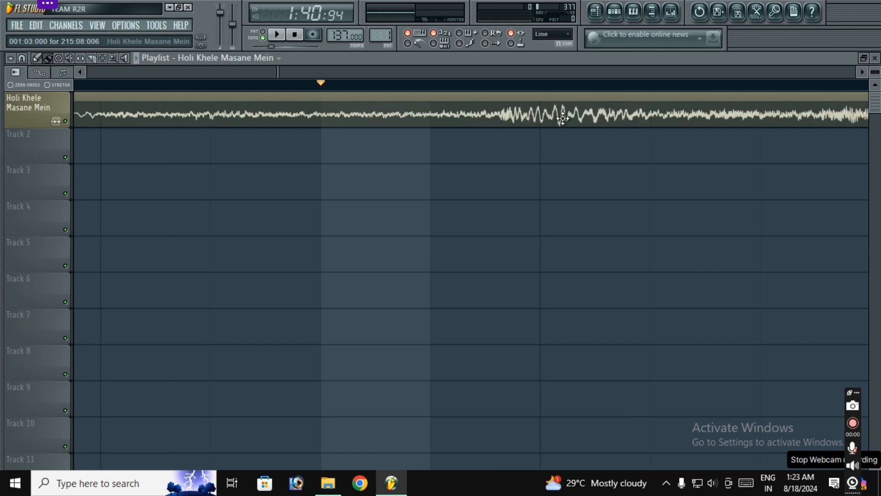
pyautogui.moveTo(562, 118); pyautogui.dragTo(780, 118)
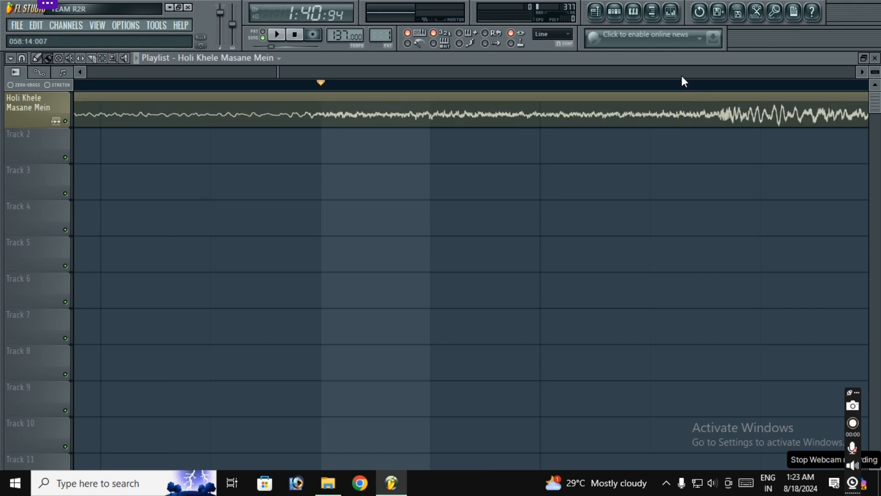
# Move the song clip further so the beat's onset after the quiet break lines up with the start of bar 59
pyautogui.scroll(-3, 682, 77)
pyautogui.scroll(1, 682, 77)
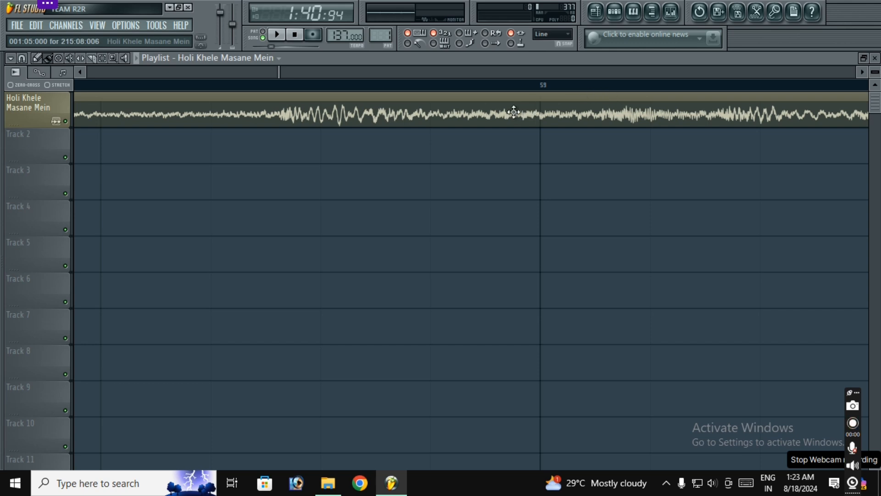
pyautogui.scroll(1, 302, 90)
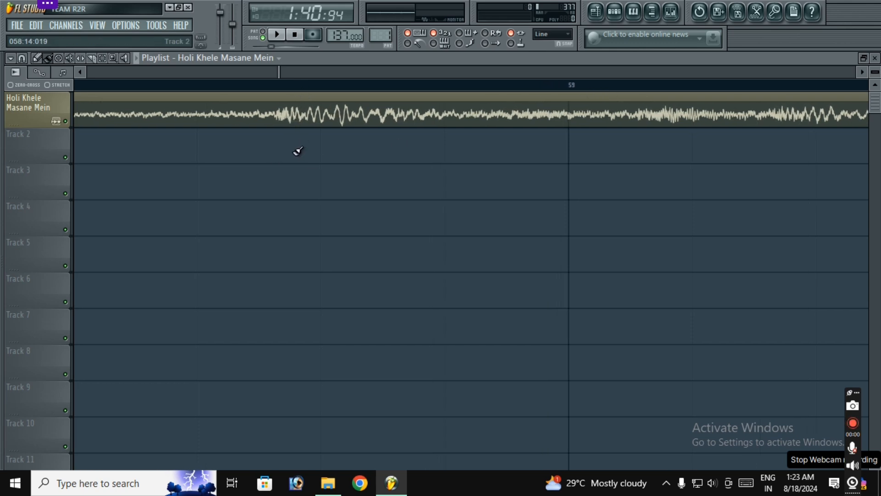
pyautogui.moveTo(308, 108); pyautogui.dragTo(603, 121)
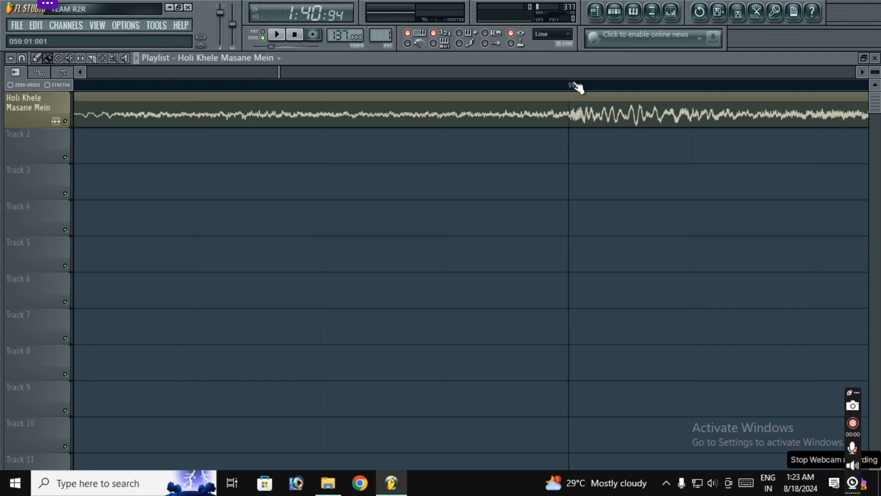
# Check the clip's alignment at bar 59 and play the song from 056:14:000
pyautogui.scroll(-4, 577, 86)
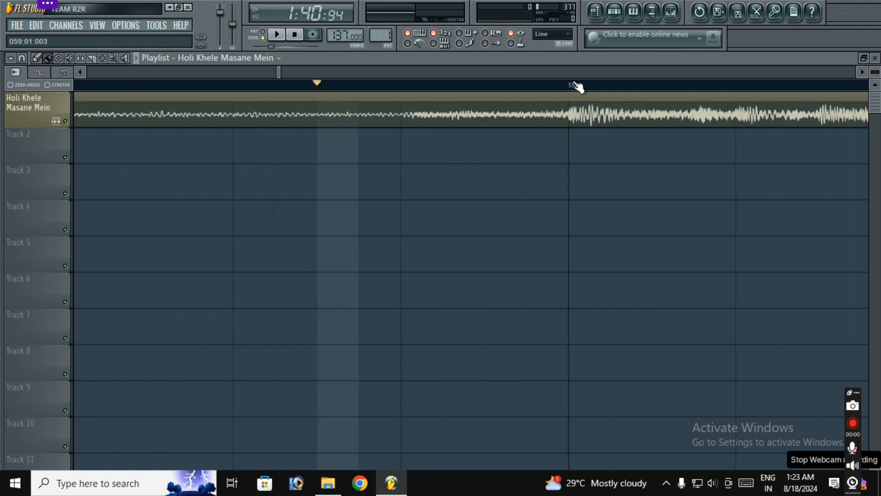
pyautogui.scroll(-1, 577, 86)
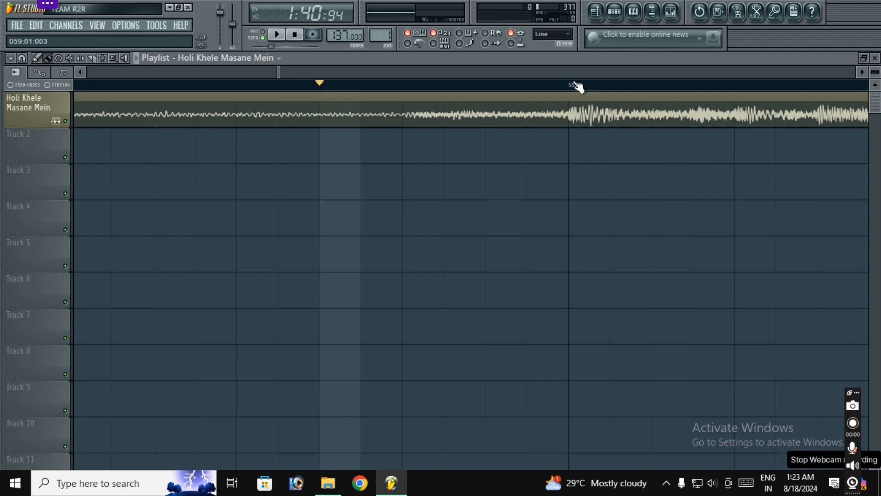
pyautogui.scroll(3, 577, 87)
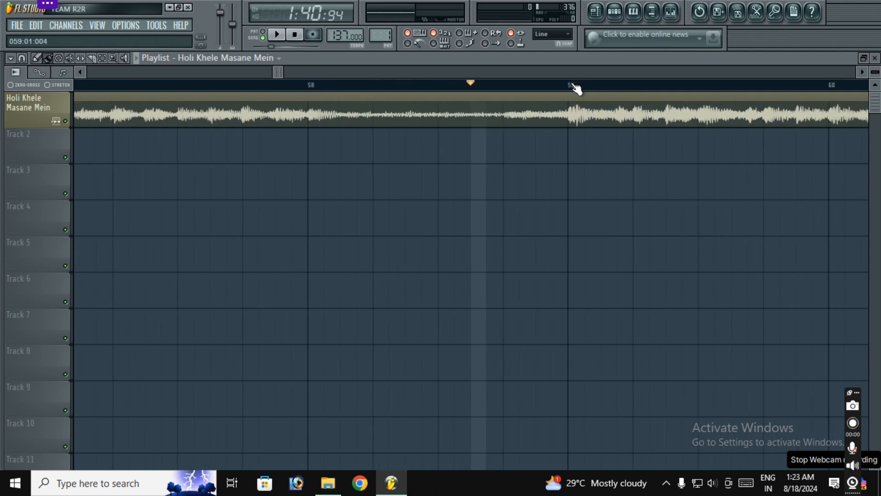
pyautogui.scroll(-2, 573, 85)
pyautogui.click(272, 85)
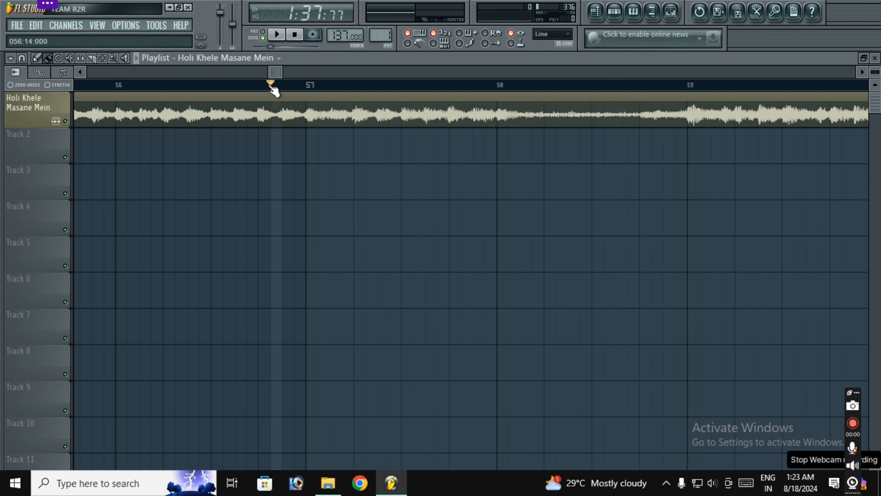
pyautogui.click(278, 36)
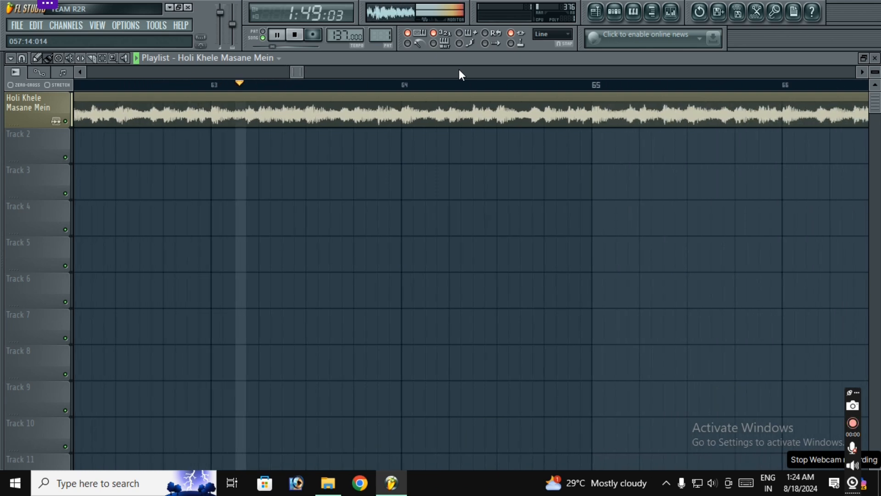
# Follow the song's playback past bar 74 in the playlist and stop it
pyautogui.scroll(3, 420, 77)
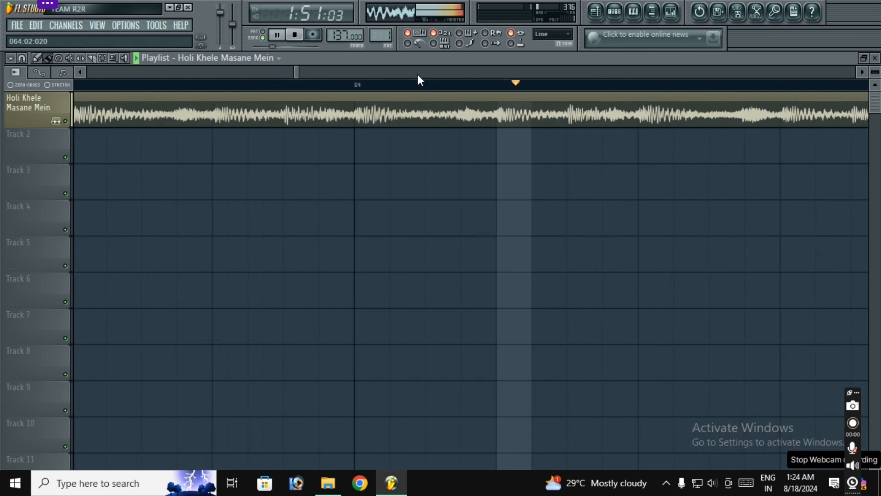
pyautogui.scroll(-3, 417, 82)
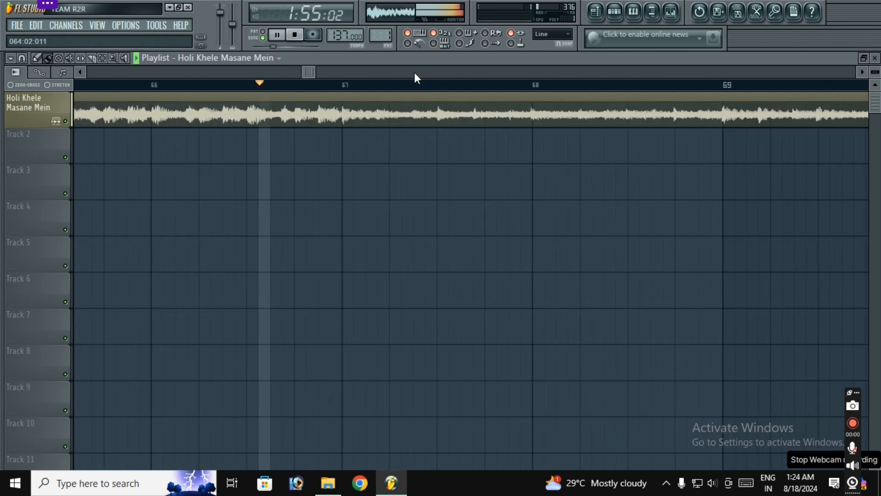
pyautogui.scroll(2, 431, 86)
pyautogui.scroll(-2, 430, 87)
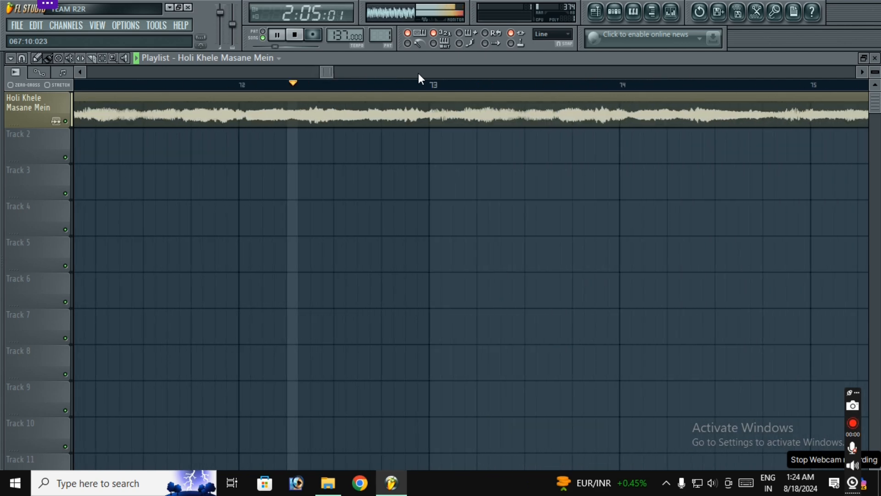
pyautogui.scroll(-2, 423, 82)
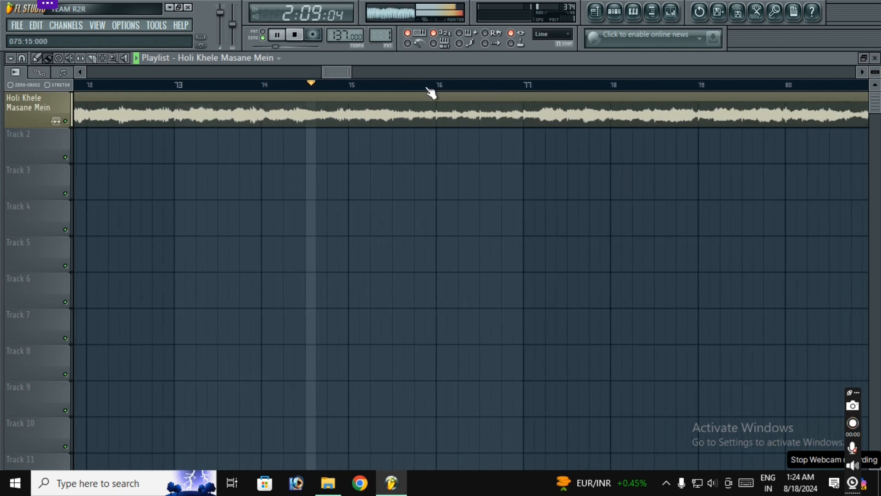
pyautogui.click(295, 35)
pyautogui.scroll(-4, 409, 87)
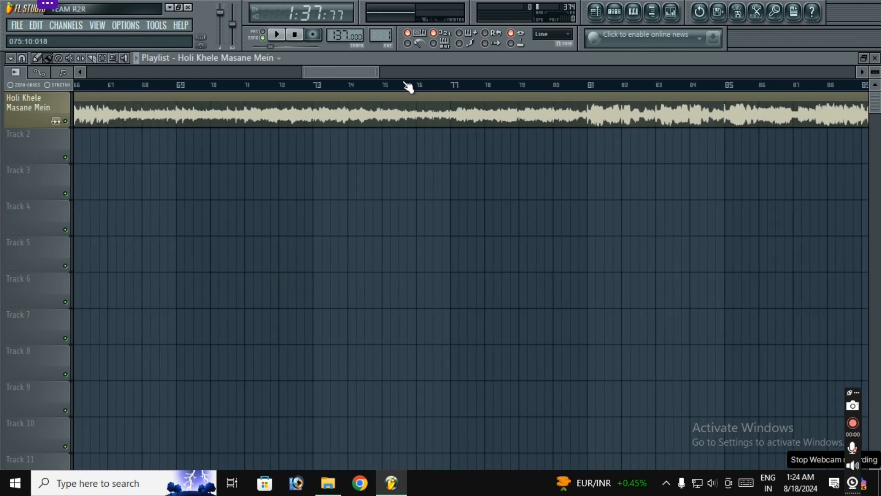
# Play the song from 116:01:000 in the playlist
pyautogui.scroll(-6, 409, 87)
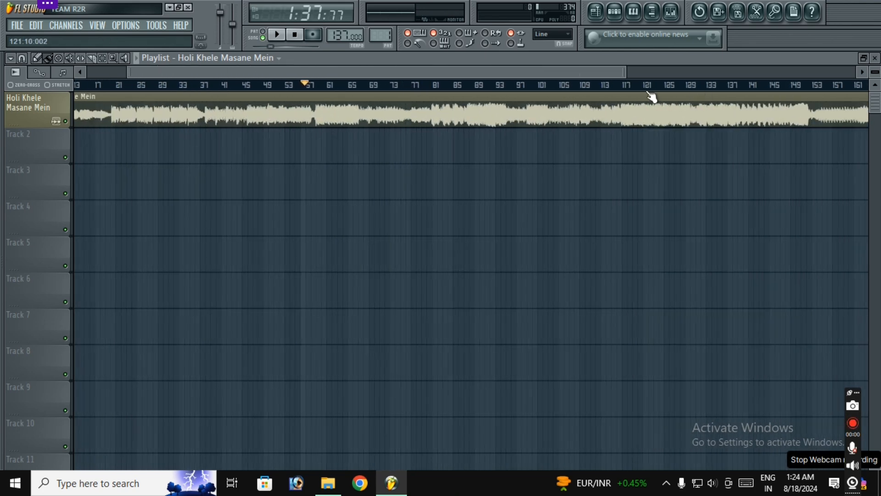
pyautogui.scroll(4, 651, 95)
pyautogui.scroll(2, 652, 95)
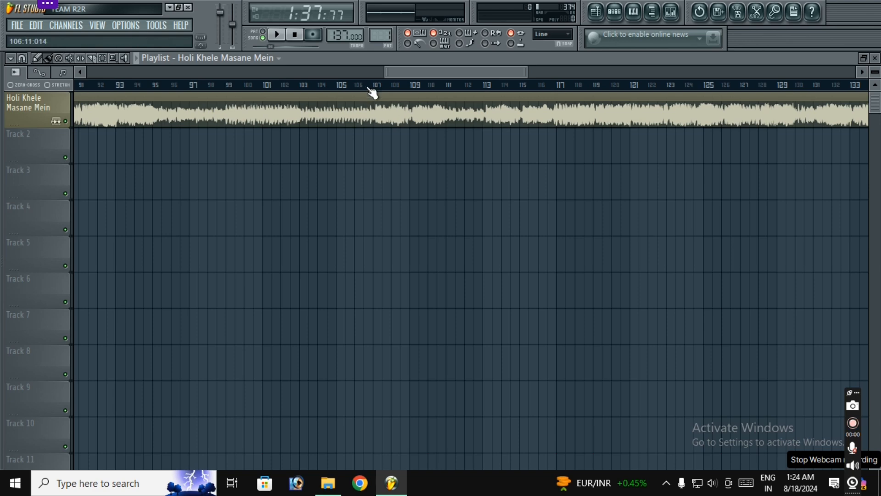
pyautogui.scroll(2, 525, 90)
pyautogui.click(549, 86)
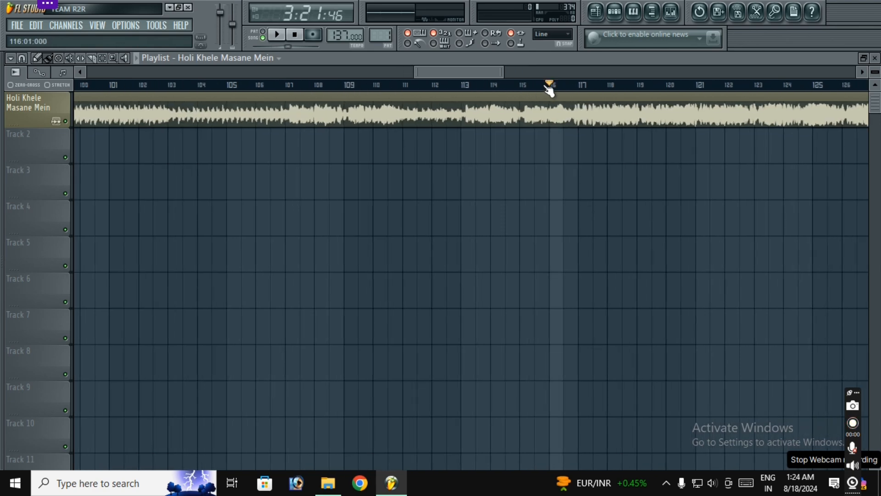
pyautogui.click(276, 34)
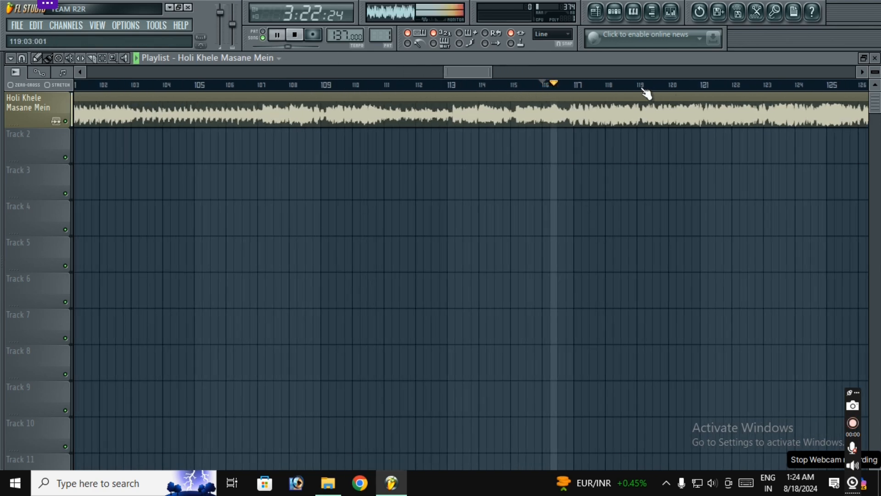
# Check the beat's alignment at the start of bar 117 by replaying from around 116:11:000, and stop playback
pyautogui.scroll(5, 646, 92)
pyautogui.scroll(1, 644, 90)
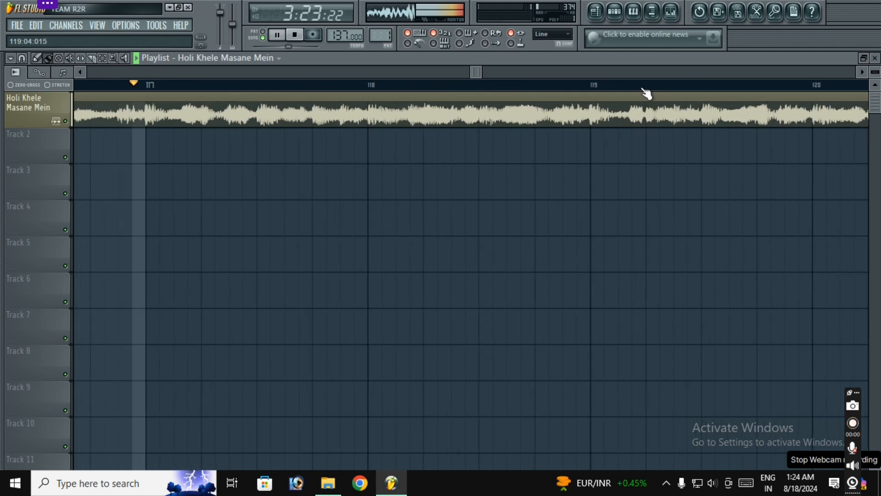
pyautogui.scroll(1, 163, 76)
pyautogui.scroll(2, 236, 89)
pyautogui.click(166, 87)
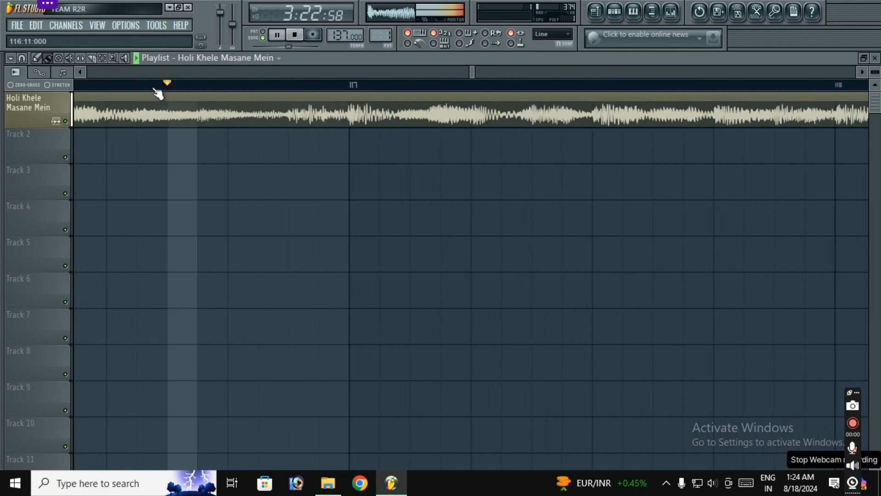
pyautogui.scroll(1, 374, 88)
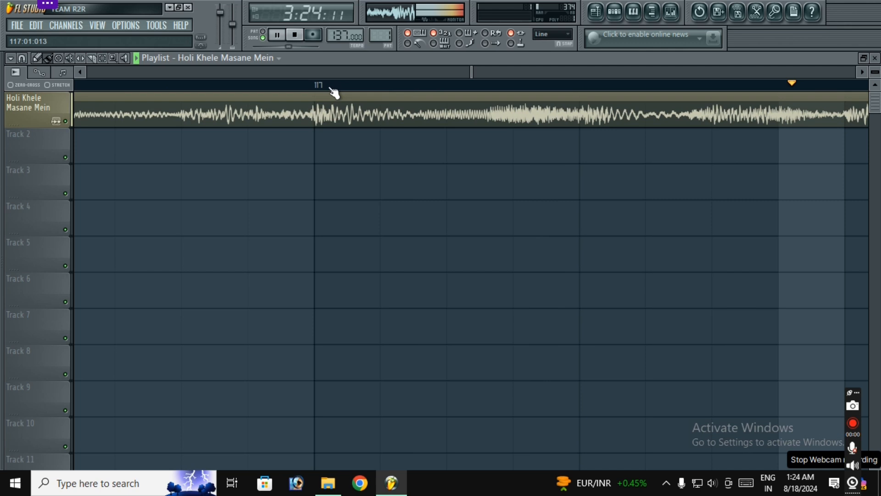
pyautogui.click(154, 87)
pyautogui.scroll(-1, 370, 85)
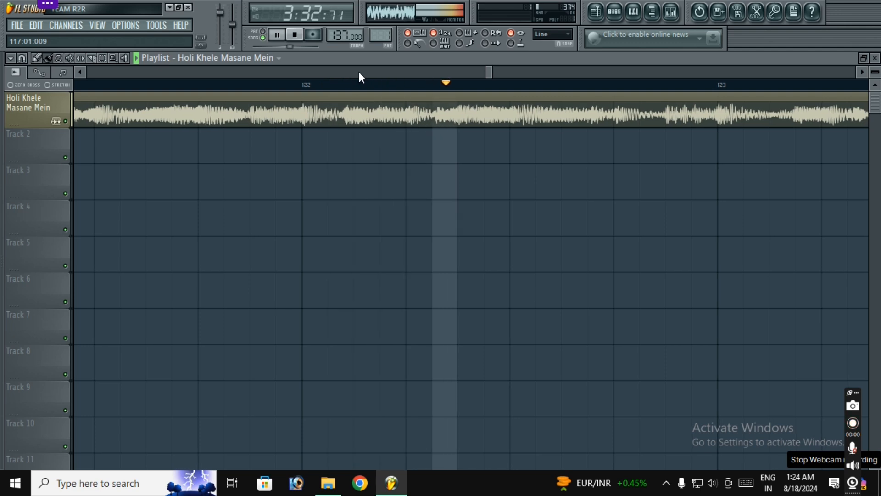
pyautogui.click(300, 37)
# Open the channel settings of the Holi Khele Masane Mein clip
pyautogui.scroll(-3, 546, 94)
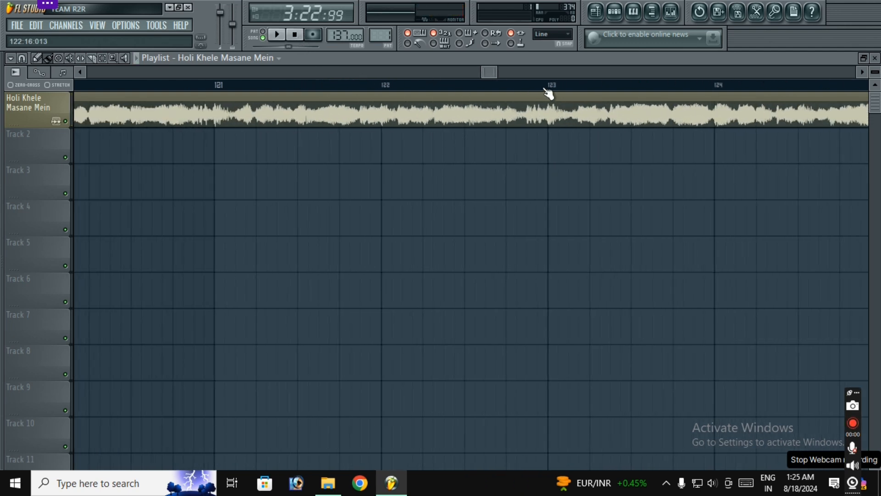
pyautogui.scroll(-3, 549, 93)
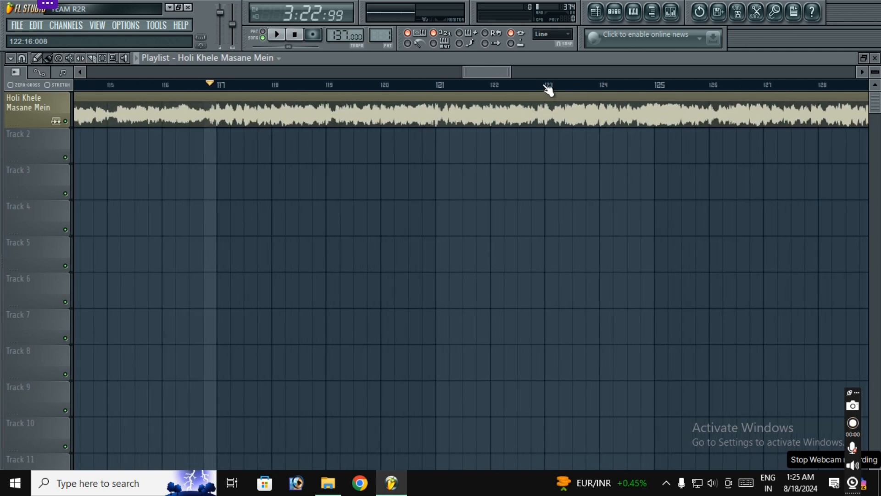
pyautogui.scroll(-4, 547, 84)
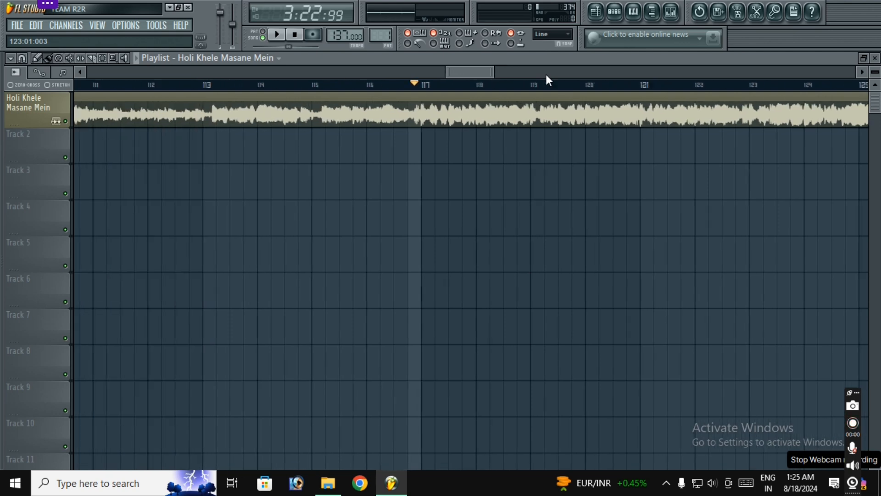
pyautogui.scroll(-3, 554, 78)
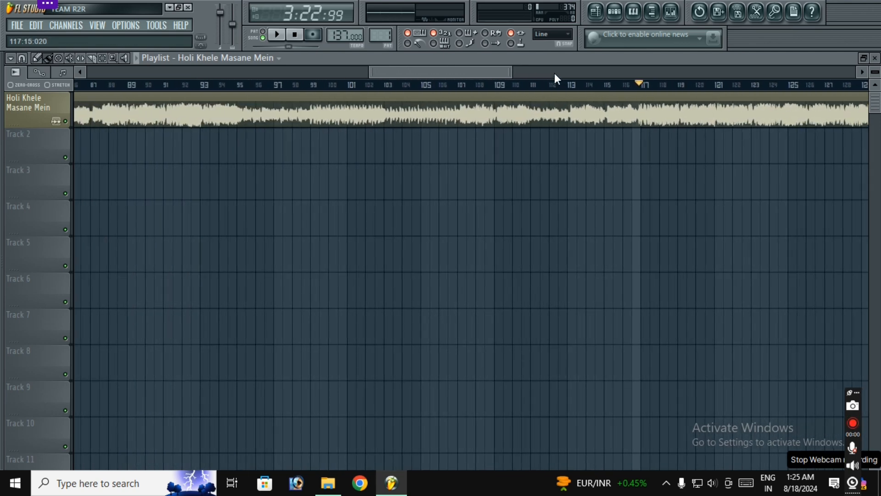
pyautogui.doubleClick(437, 95)
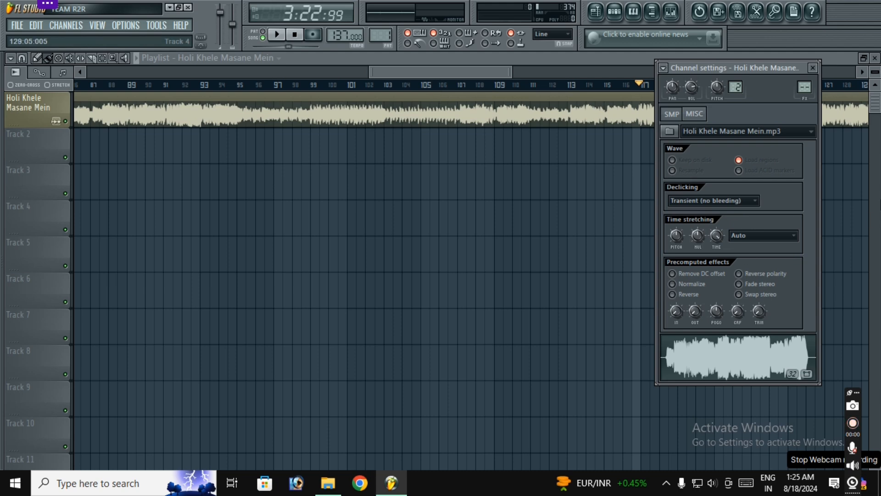
# Route the song's channel to mixer track Insert 50 with the mixer displayed
pyautogui.moveTo(800, 86); pyautogui.dragTo(800, 79)
pyautogui.doubleClick(804, 86)
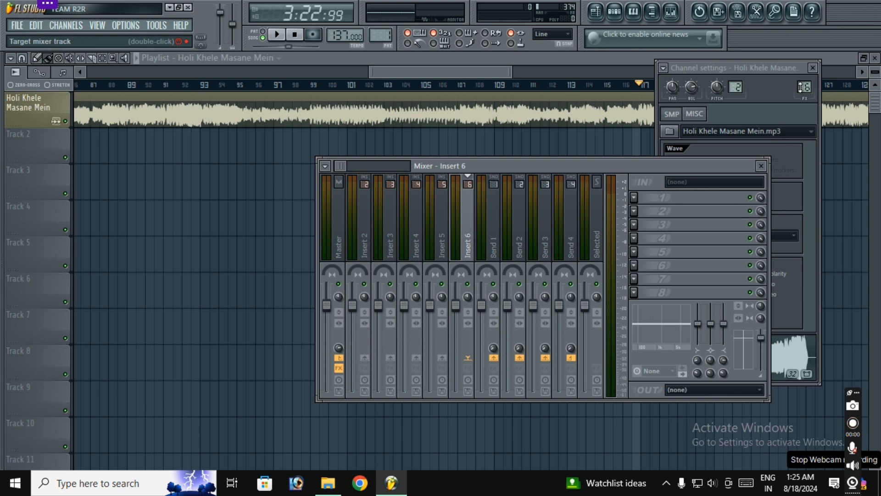
pyautogui.scroll(4, 800, 87)
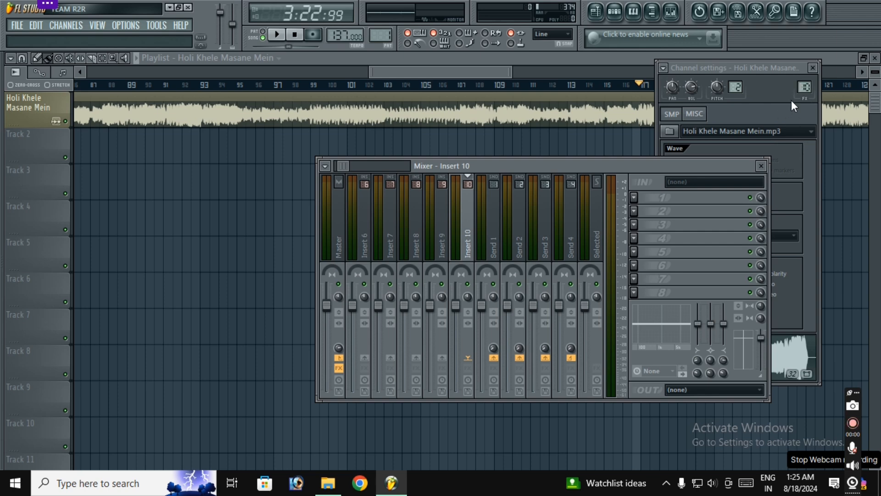
pyautogui.scroll(6, 798, 88)
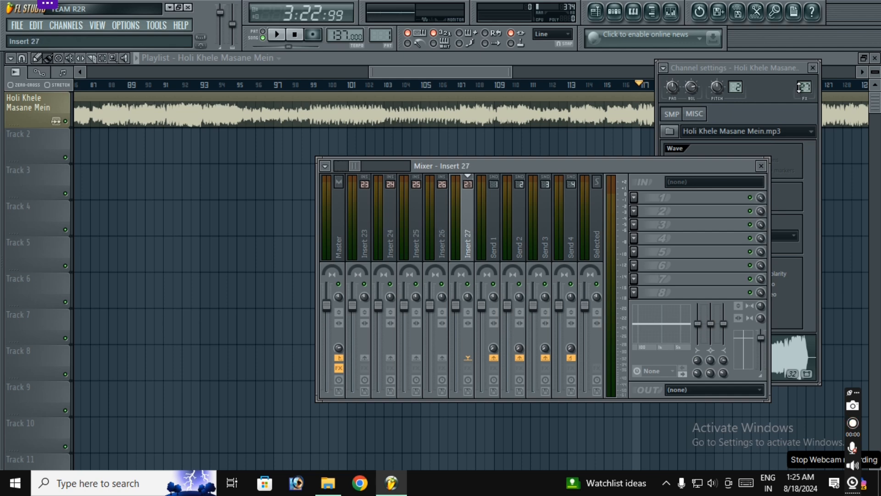
pyautogui.scroll(6, 798, 87)
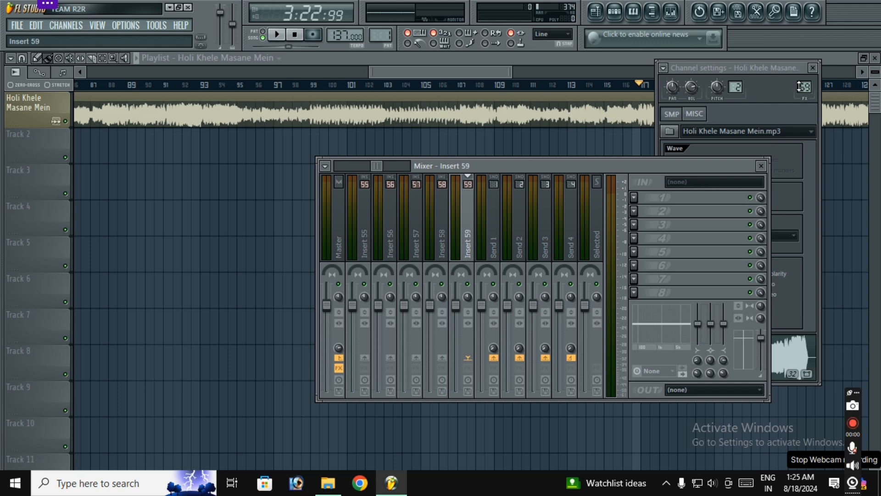
pyautogui.scroll(-5, 799, 87)
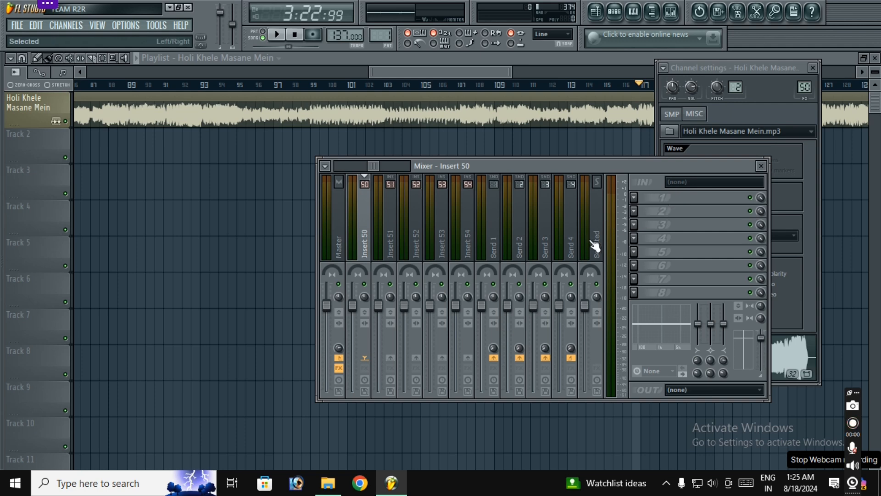
# Route the song's channel to mixer track Insert 60 and show that track in the mixer
pyautogui.click(632, 197)
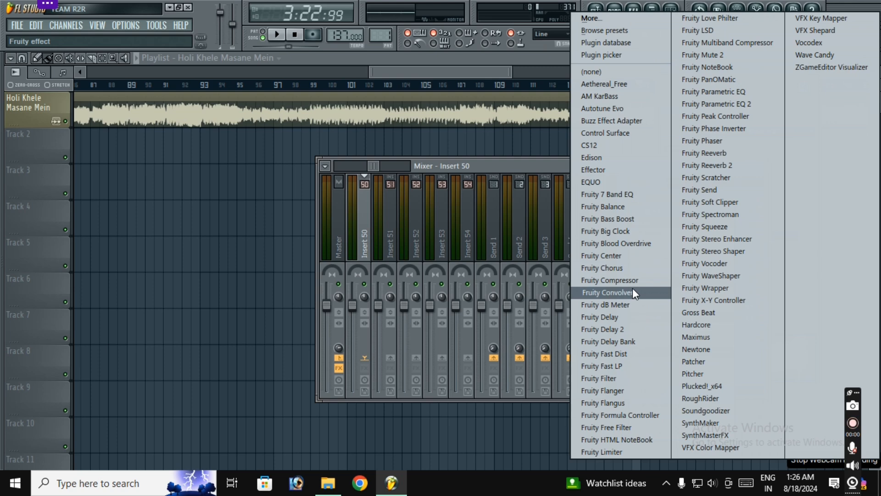
pyautogui.click(513, 167)
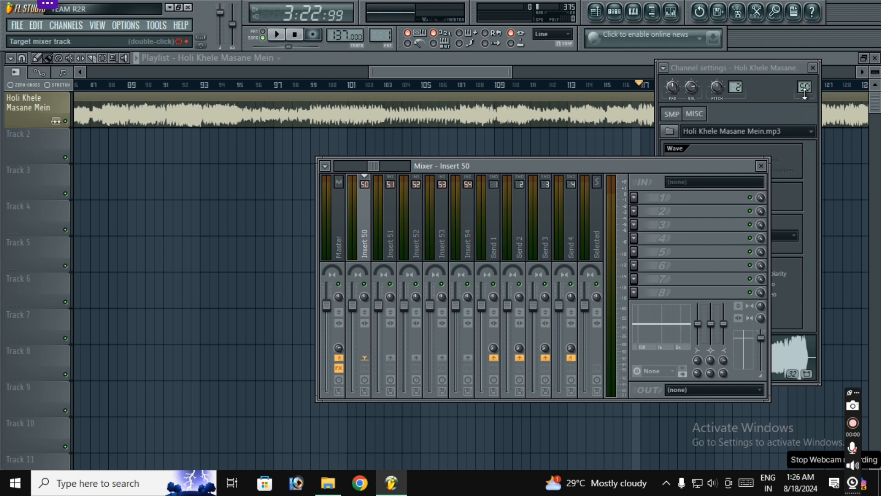
pyautogui.moveTo(803, 88); pyautogui.dragTo(804, 78)
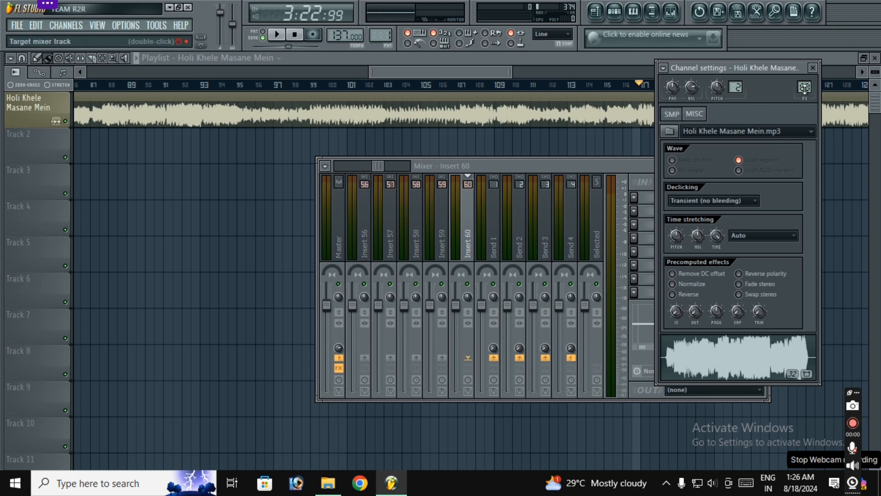
pyautogui.doubleClick(804, 88)
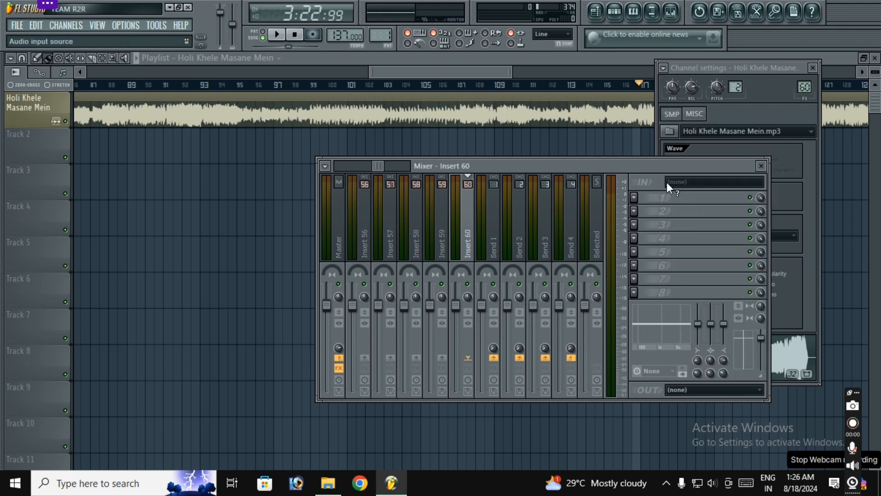
# Load the "60 mastring song" preset from the desktop's preset folder onto mixer track Insert 60
pyautogui.click(169, 7)
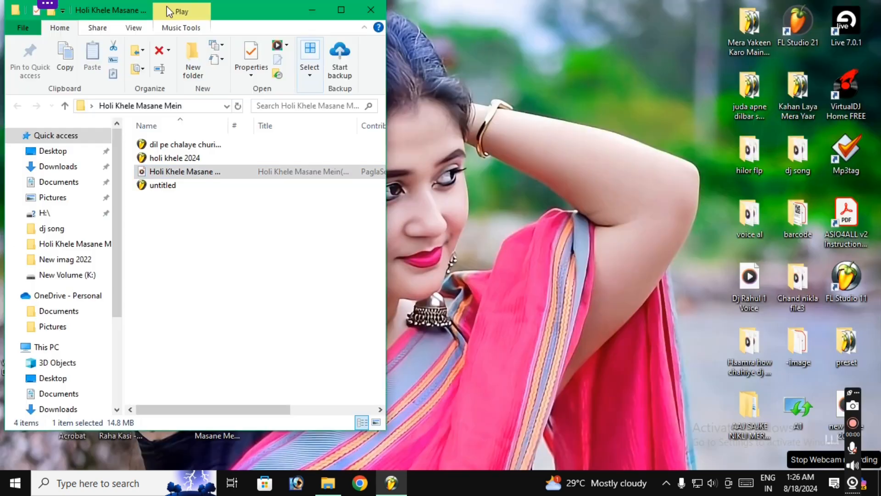
pyautogui.doubleClick(846, 342)
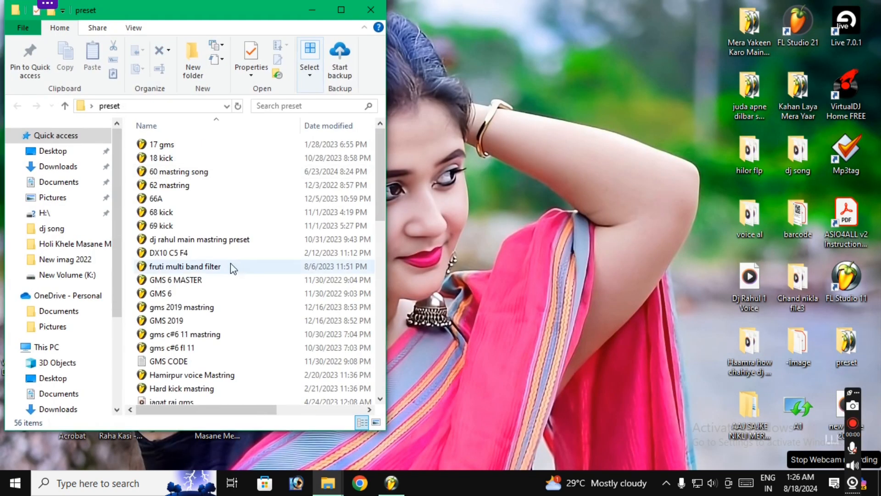
pyautogui.scroll(-1, 195, 222)
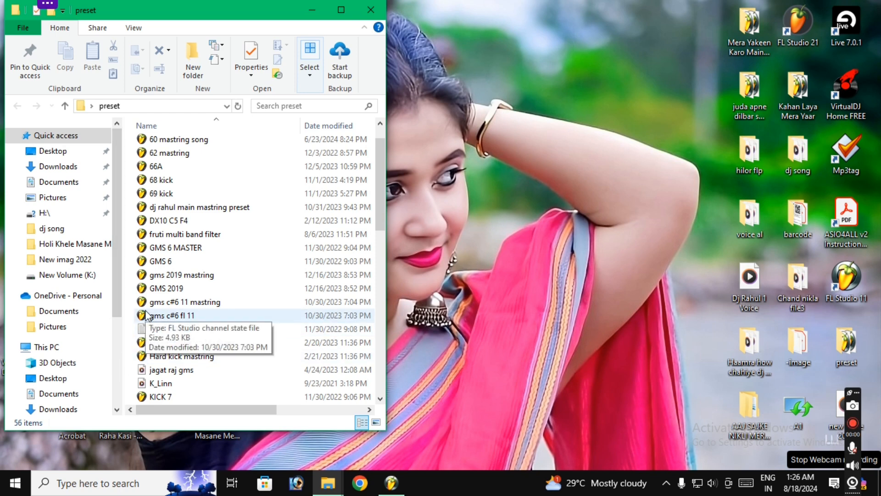
pyautogui.click(195, 207)
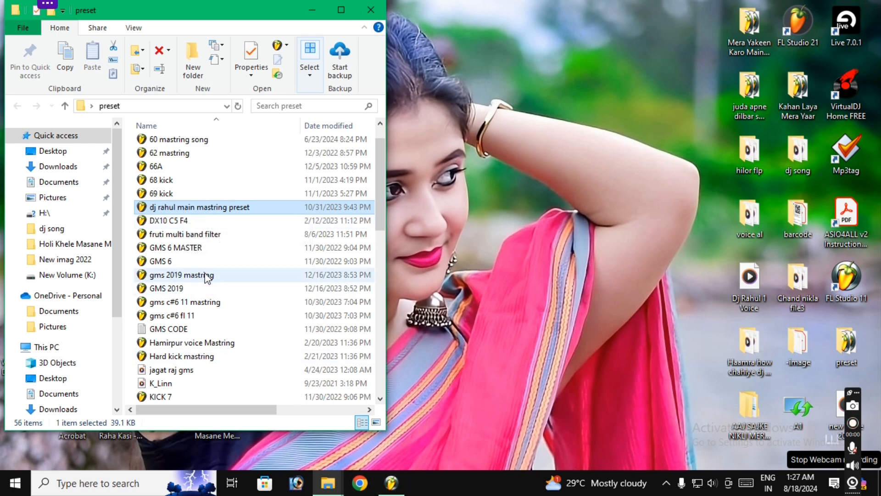
pyautogui.click(169, 144)
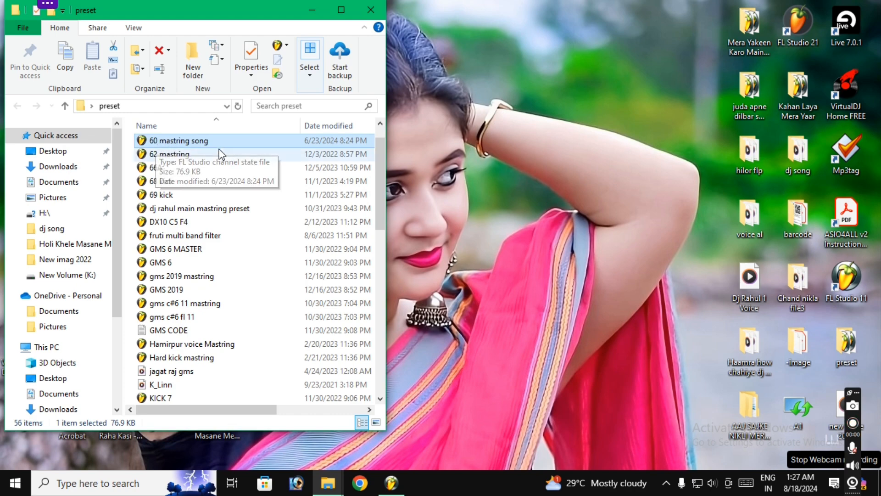
pyautogui.moveTo(163, 144); pyautogui.dragTo(688, 197)
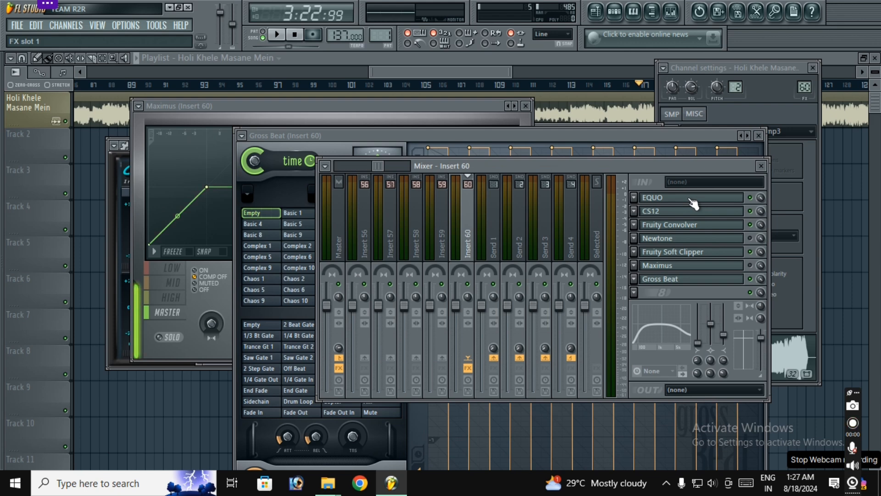
# Open the EQUO effect on Insert 60, arrange its window beside the mixer's effect slots, and enable Newtone
pyautogui.moveTo(659, 166); pyautogui.dragTo(627, 222)
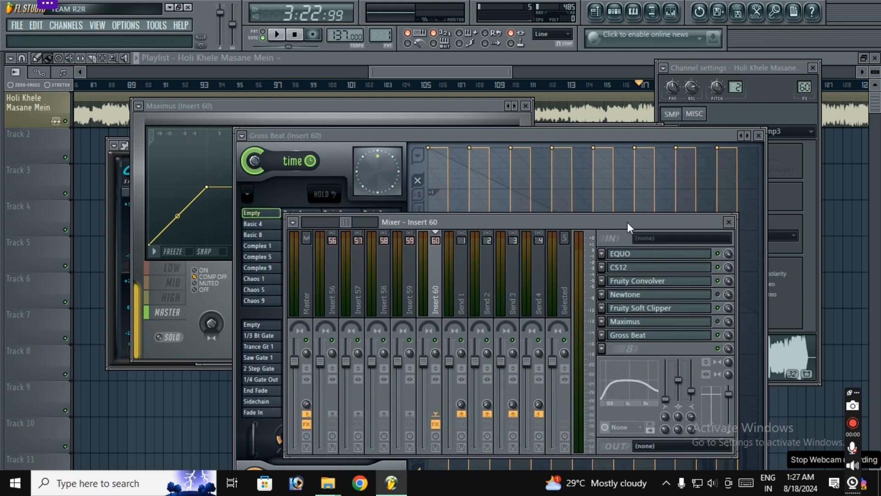
pyautogui.click(623, 258)
pyautogui.moveTo(585, 176); pyautogui.dragTo(365, 167)
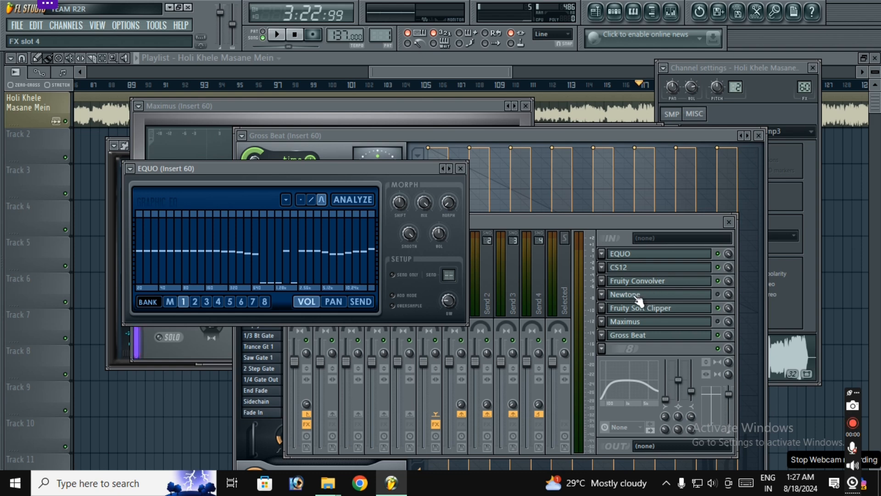
pyautogui.click(718, 295)
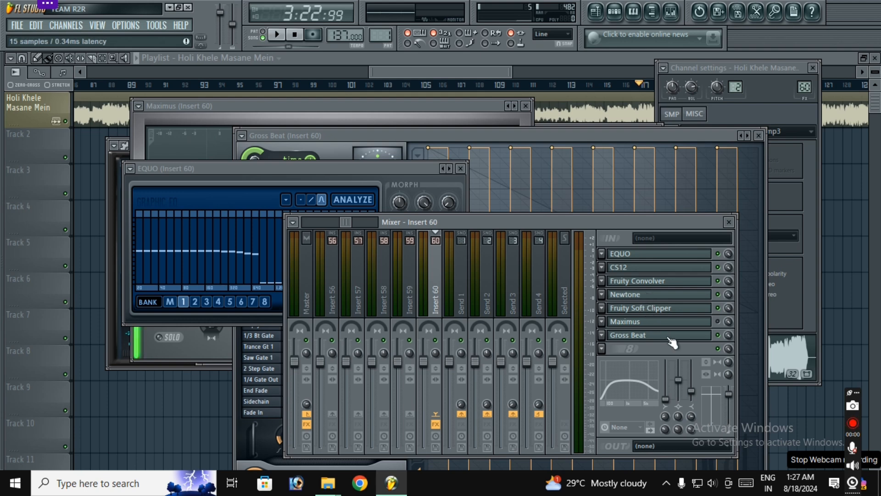
# Set the song channel's time-stretching method to Pro transient and turn on Normalize
pyautogui.click(757, 113)
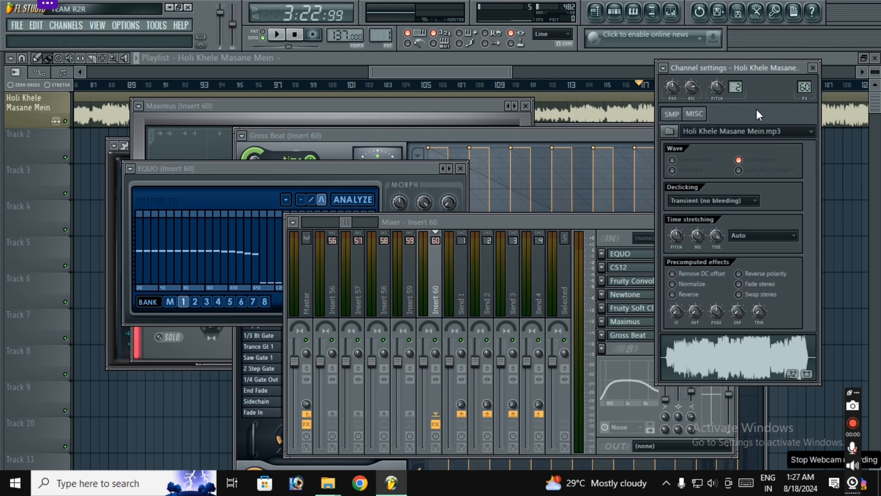
pyautogui.click(778, 237)
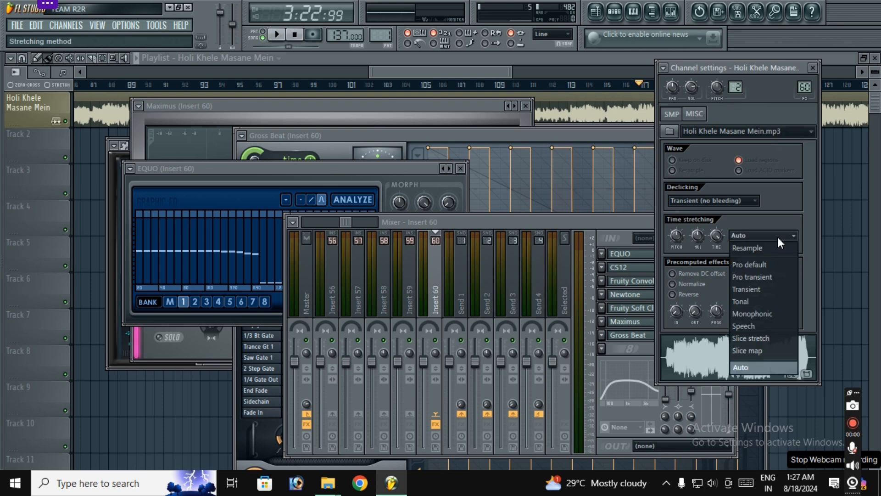
pyautogui.click(765, 276)
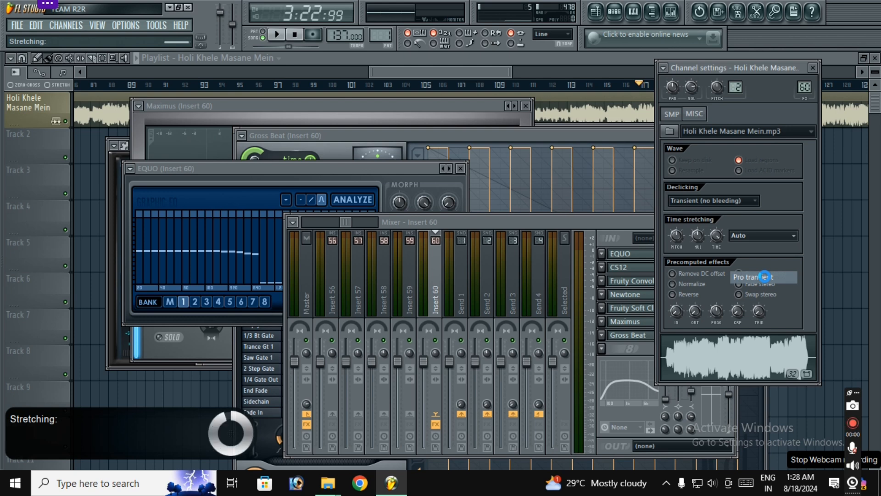
pyautogui.click(672, 283)
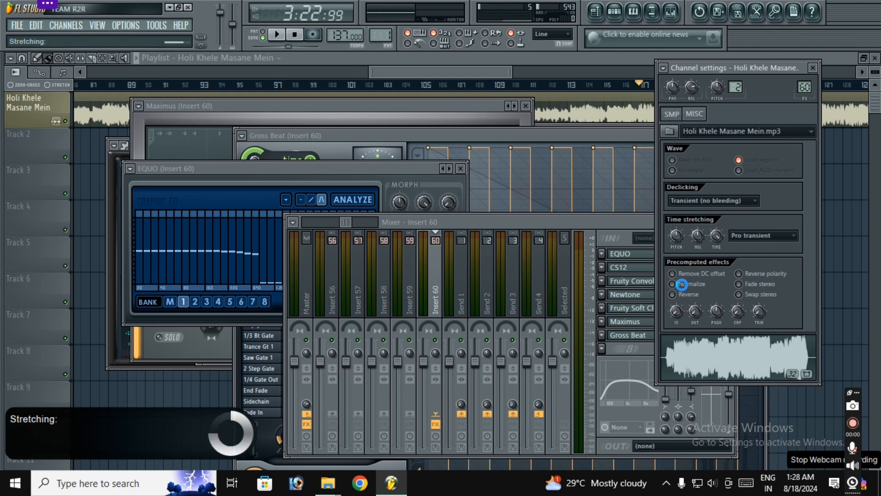
# Turn on Normalize for the song channel and set its declicking mode to Out only (no bleeding)
pyautogui.click(682, 284)
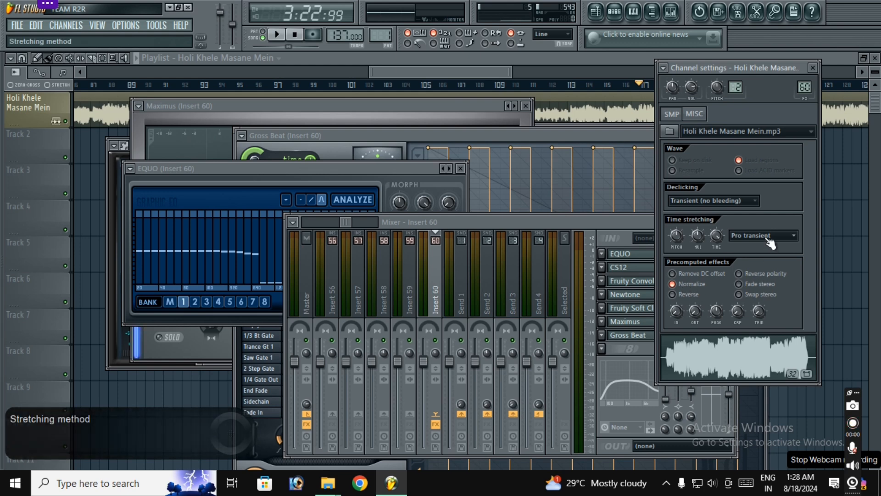
pyautogui.click(694, 200)
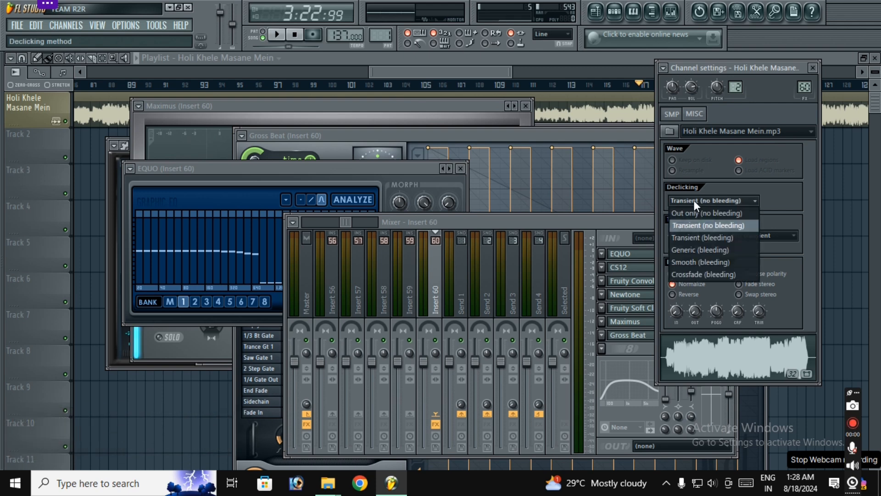
pyautogui.click(733, 213)
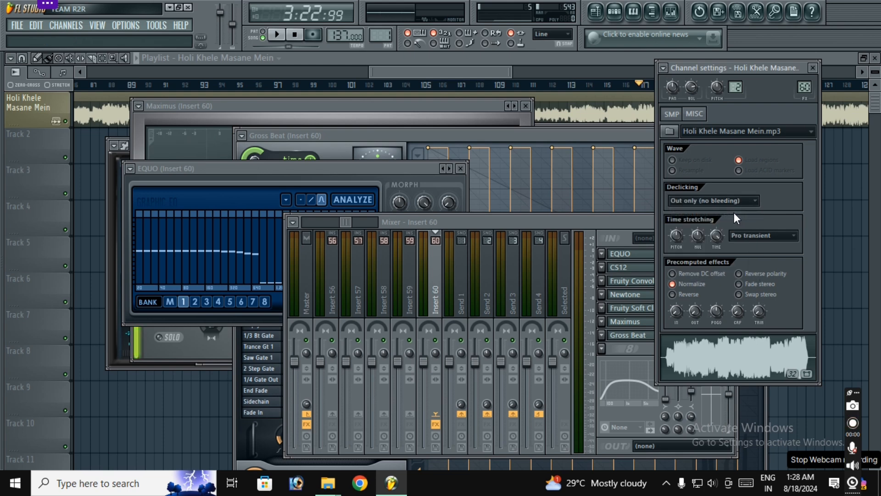
# Clear the open windows and play the song from bar 55 past the break at bar 58, ending with playback stopped
pyautogui.click(623, 225)
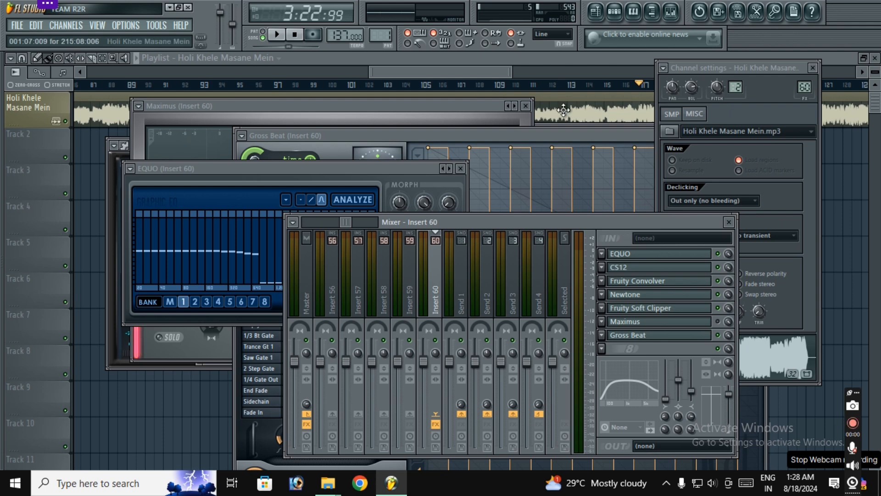
pyautogui.press('F12')
pyautogui.scroll(-5, 592, 88)
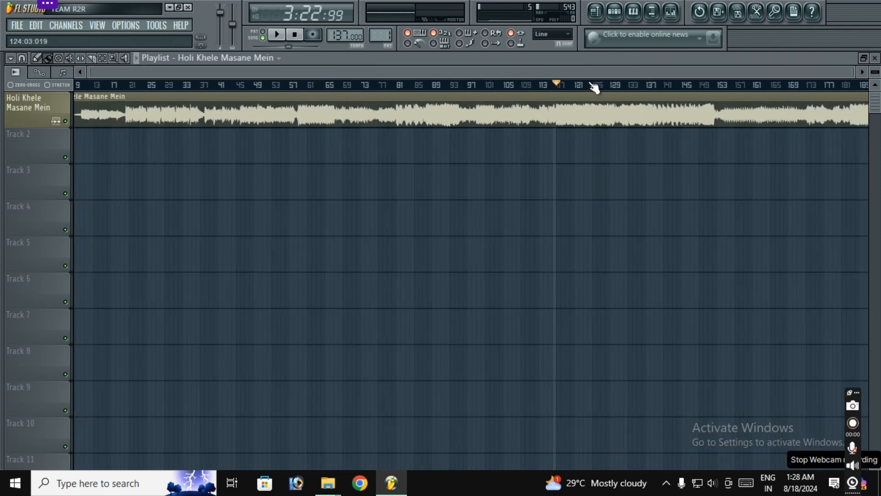
pyautogui.scroll(6, 224, 92)
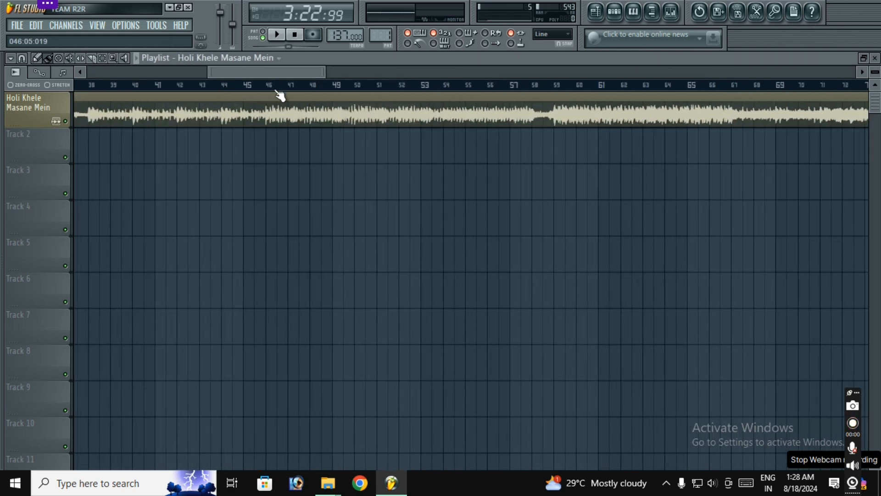
pyautogui.scroll(-2, 343, 87)
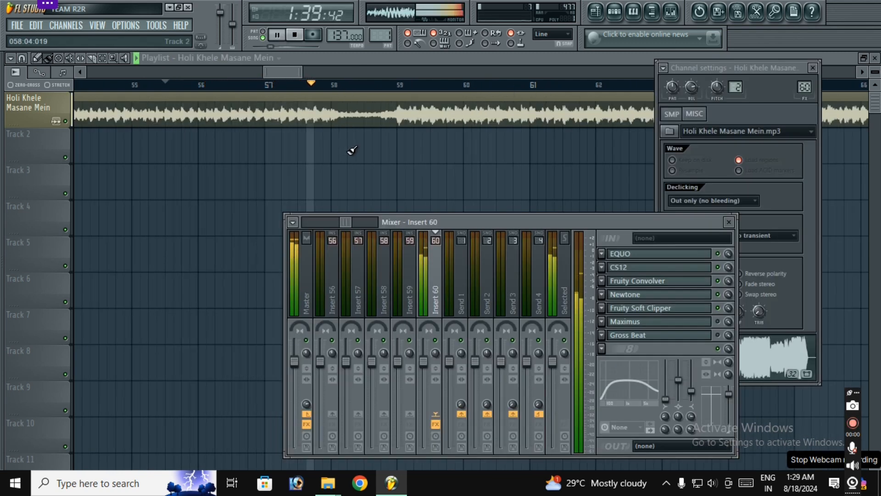
pyautogui.click(469, 166)
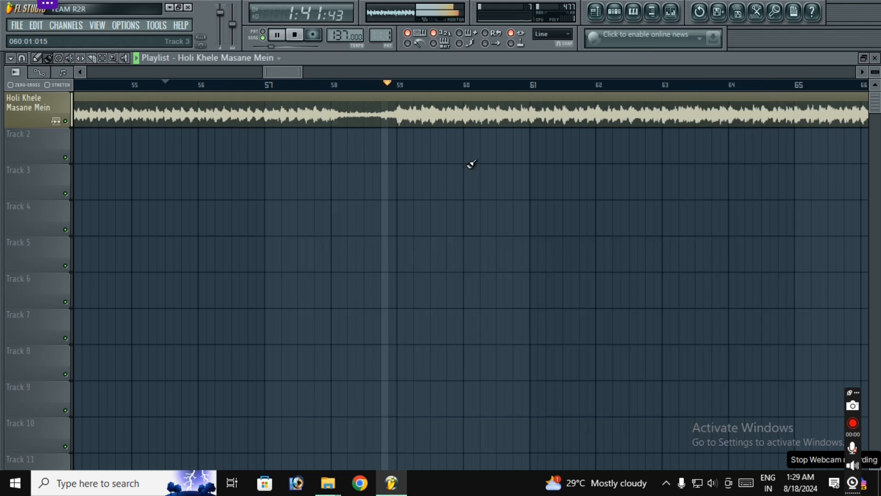
pyautogui.scroll(-4, 456, 83)
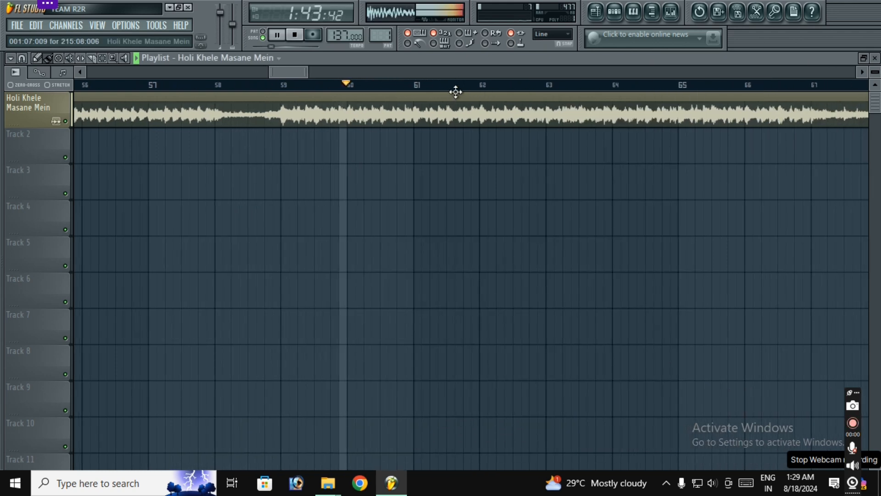
pyautogui.scroll(6, 478, 89)
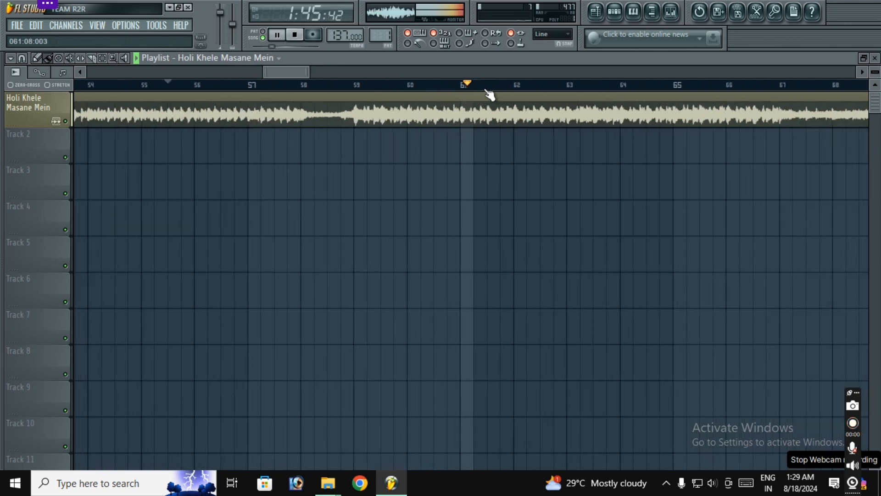
pyautogui.scroll(-3, 467, 87)
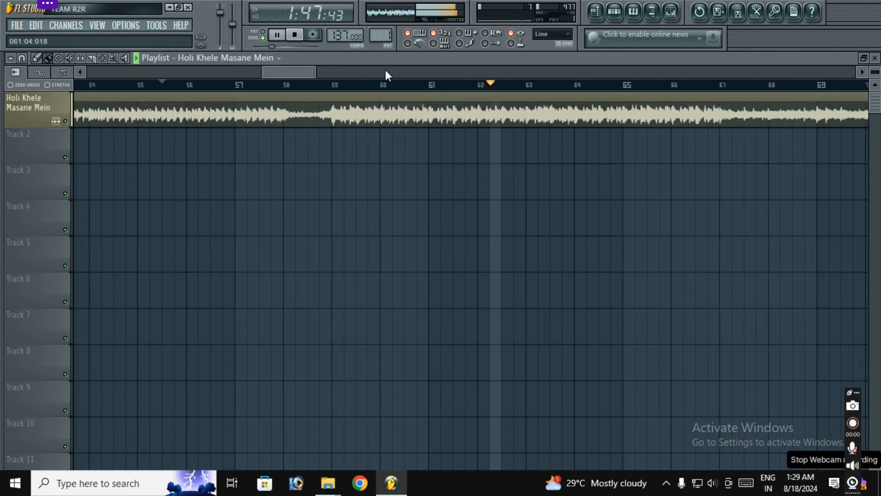
pyautogui.click(296, 35)
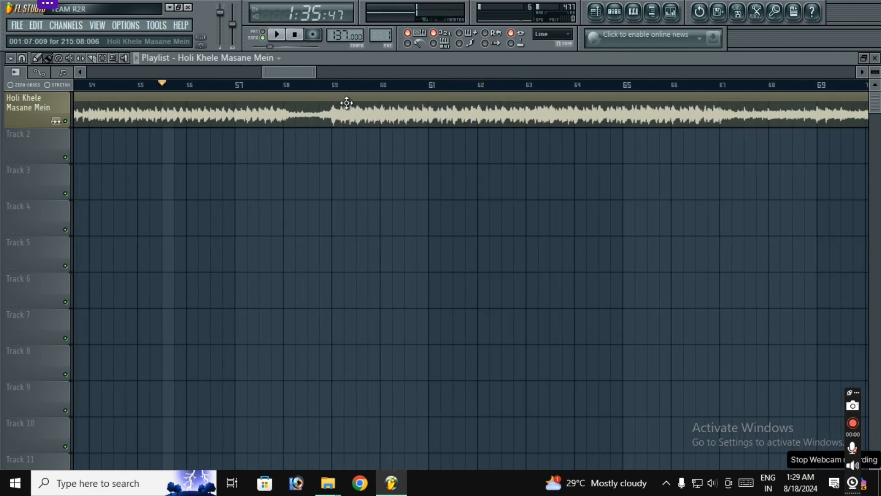
# Route the song channel to mixer track 61 and play the song from about bar 58 to audition it there
pyautogui.doubleClick(346, 104)
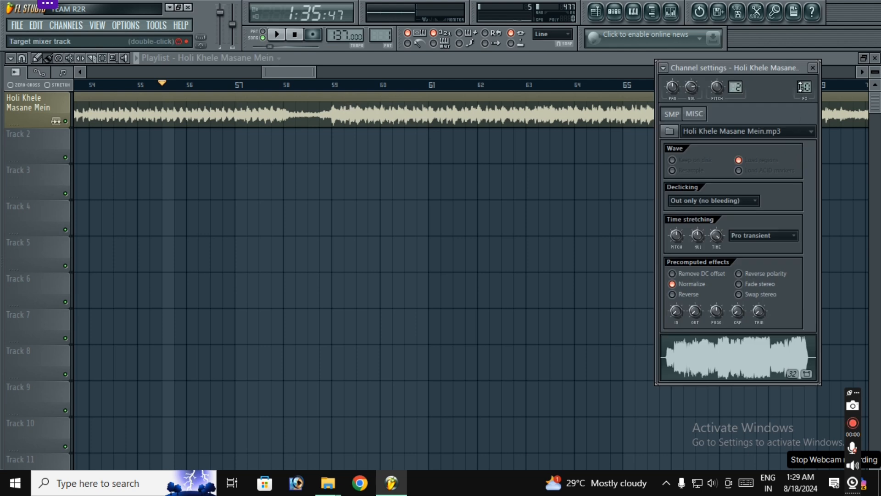
pyautogui.scroll(1, 800, 85)
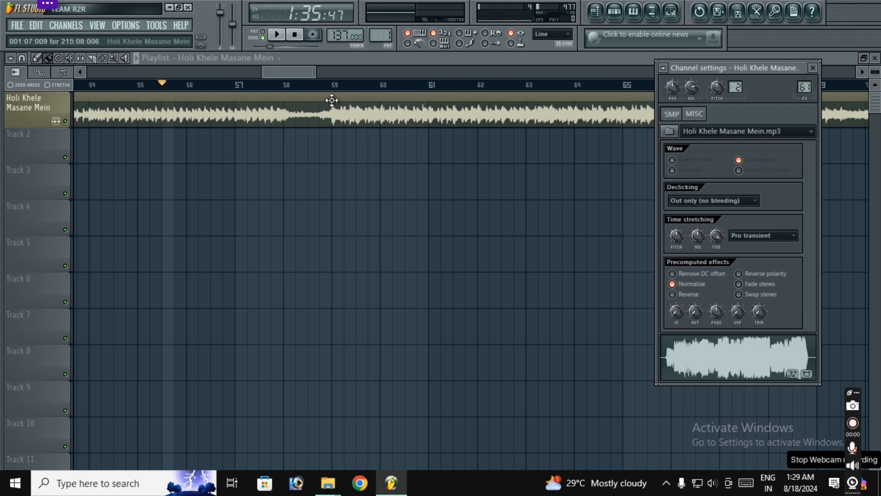
pyautogui.click(309, 85)
pyautogui.click(275, 37)
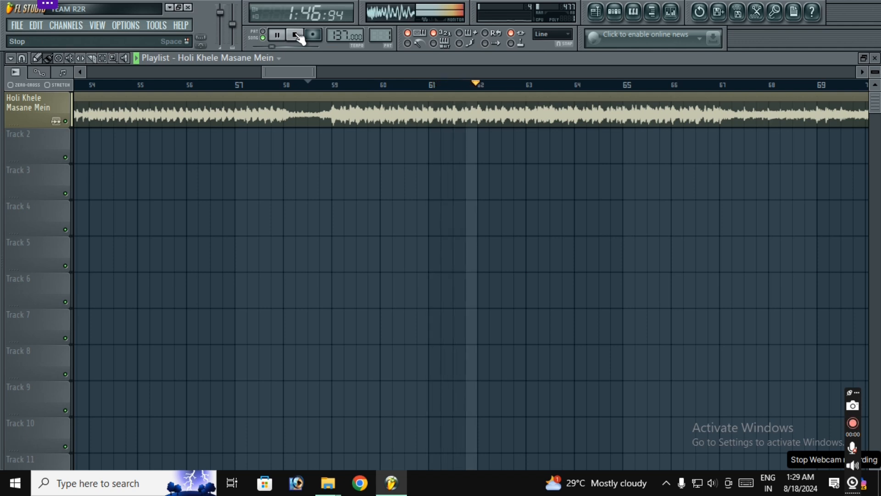
pyautogui.click(299, 37)
# Route the song channel back to mixer track 60 and play the same passage for comparison
pyautogui.doubleClick(396, 113)
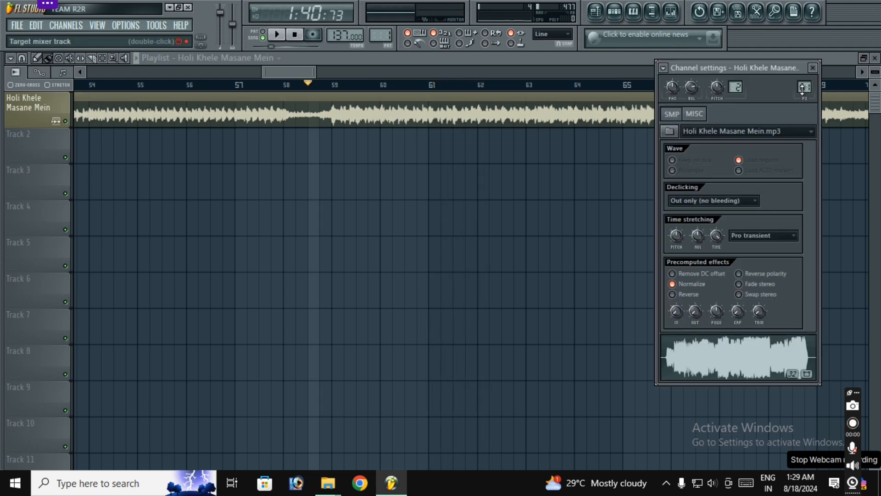
pyautogui.click(277, 35)
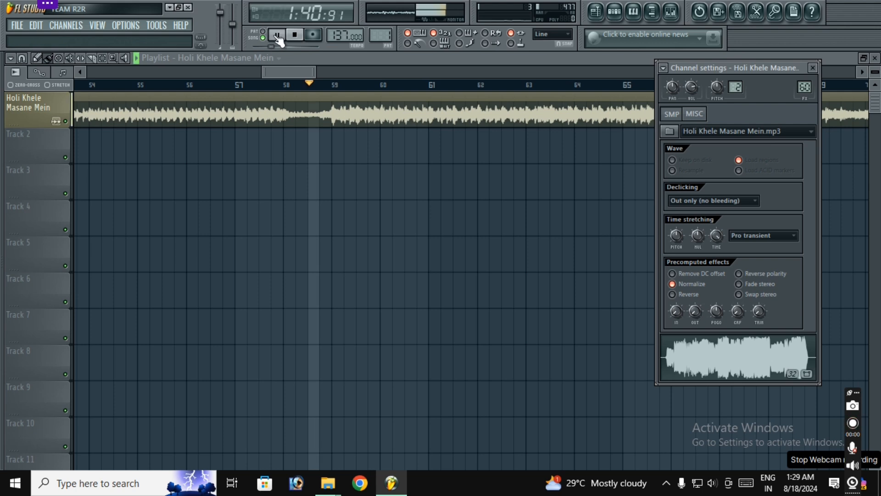
pyautogui.click(302, 40)
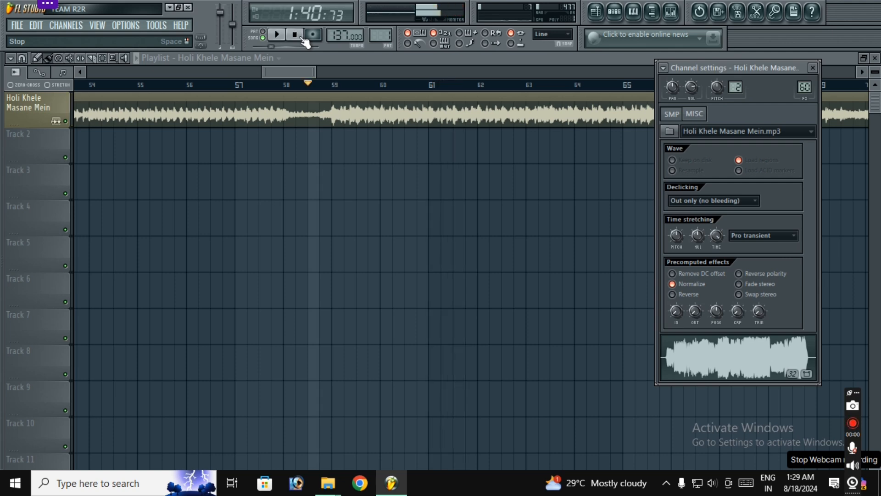
# Slightly raise the high-shelf EQ level of mixer track Insert 60 and close all open windows
pyautogui.click(804, 88)
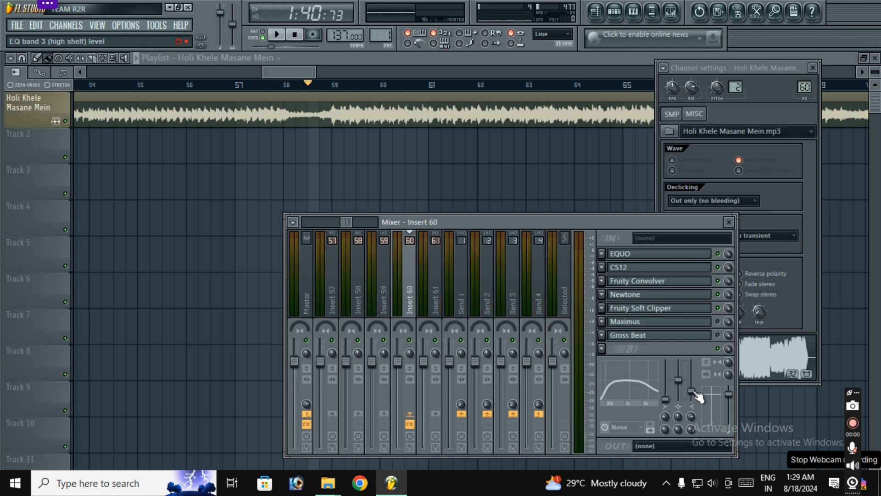
pyautogui.moveTo(695, 392); pyautogui.dragTo(695, 389)
pyautogui.press('F12')
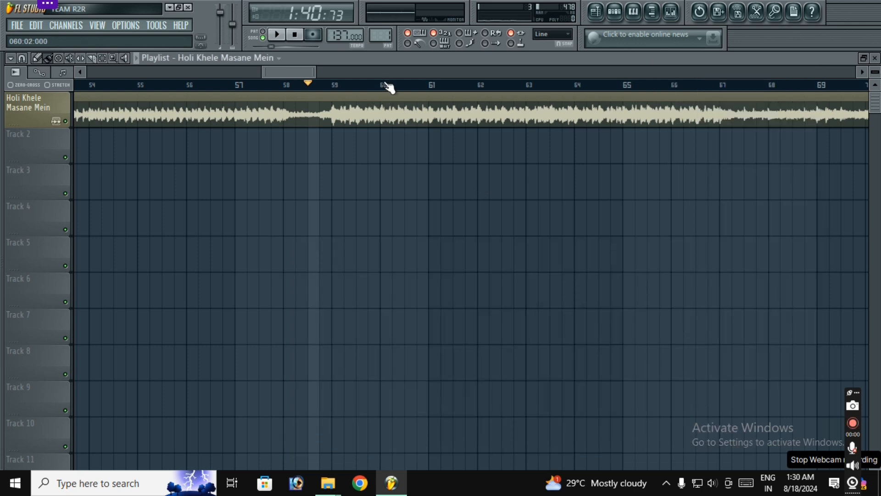
# Show the step sequencer and filter its channels to Unsorted
pyautogui.scroll(-2, 390, 87)
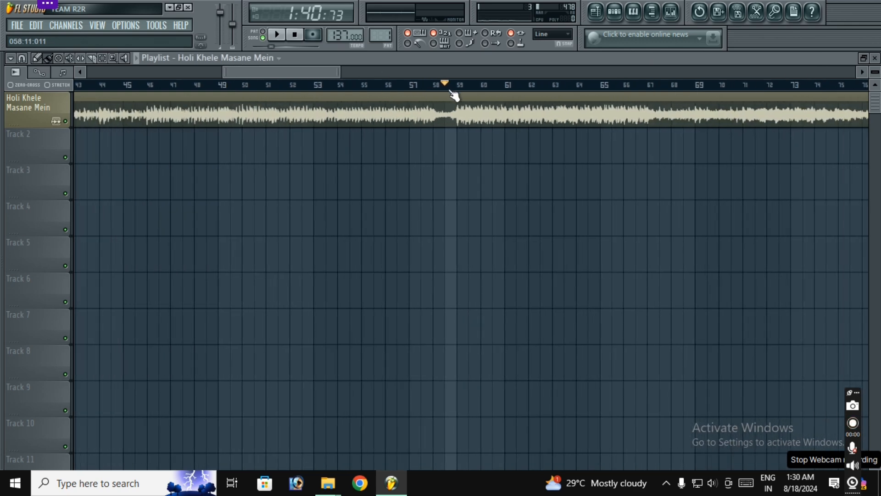
pyautogui.scroll(-1, 440, 88)
pyautogui.scroll(2, 459, 87)
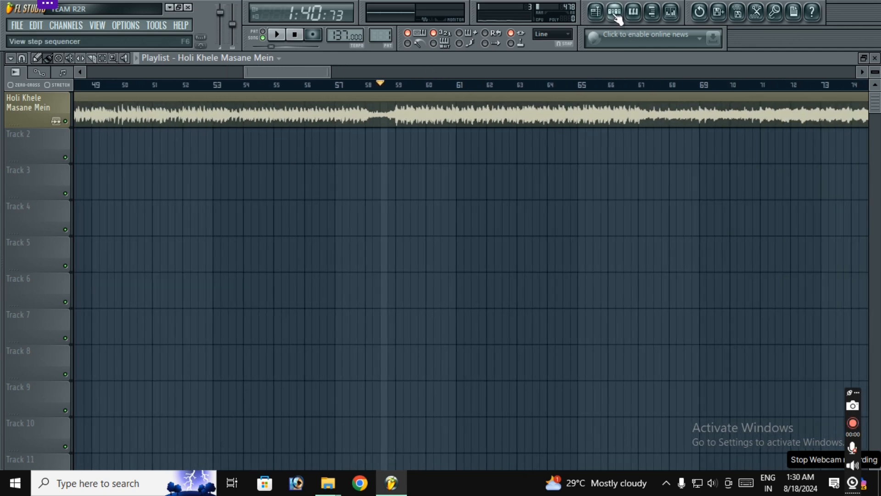
pyautogui.click(615, 13)
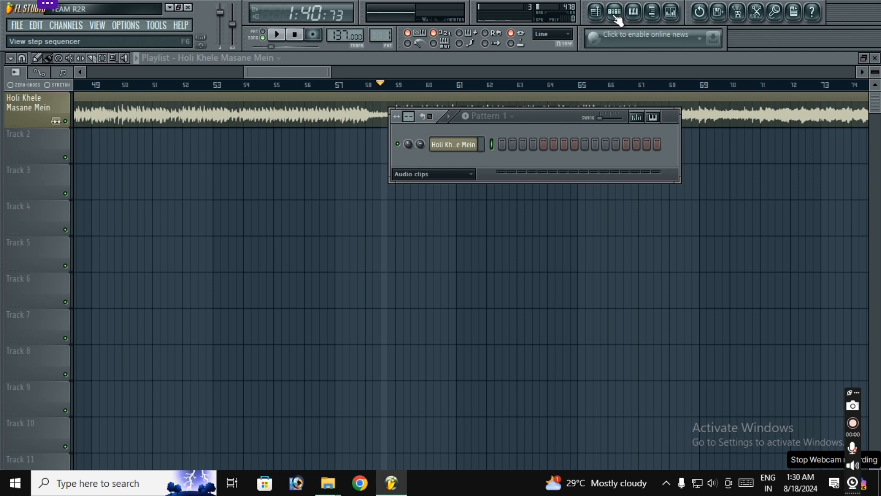
pyautogui.click(460, 174)
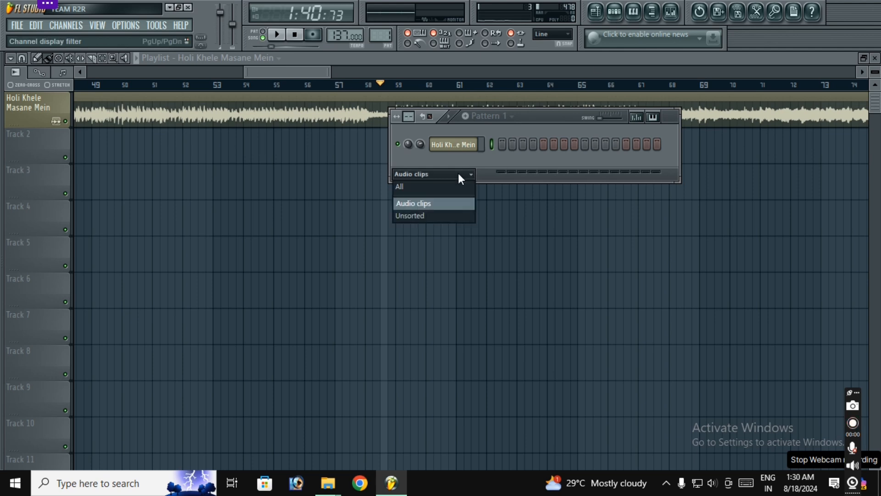
pyautogui.click(428, 216)
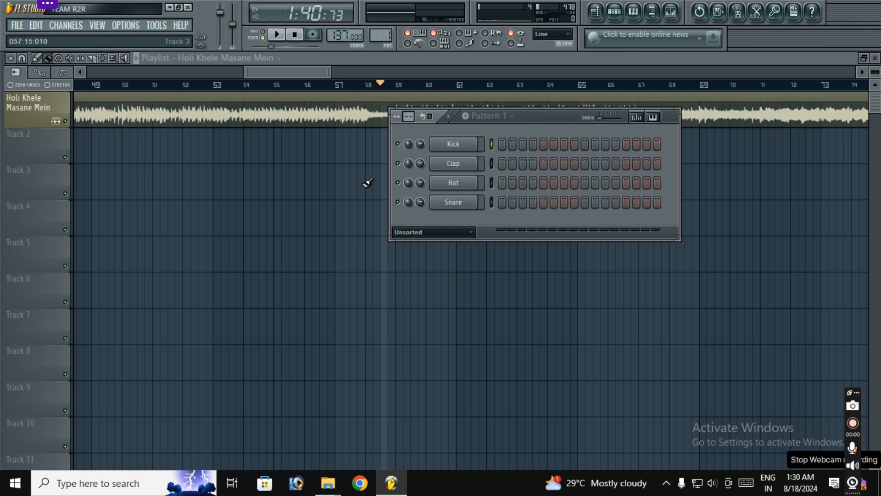
# Load the DJ's "main mastring preset" from the preset folder onto the mixer's Master track
pyautogui.click(169, 7)
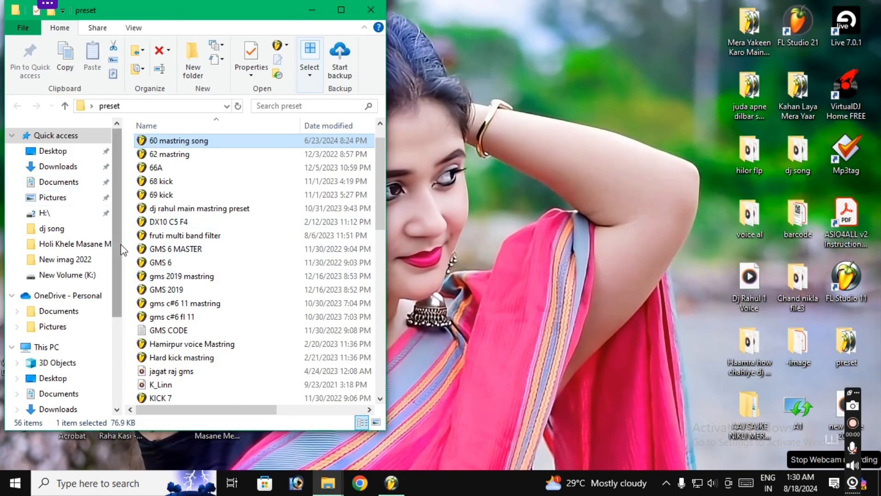
pyautogui.click(199, 208)
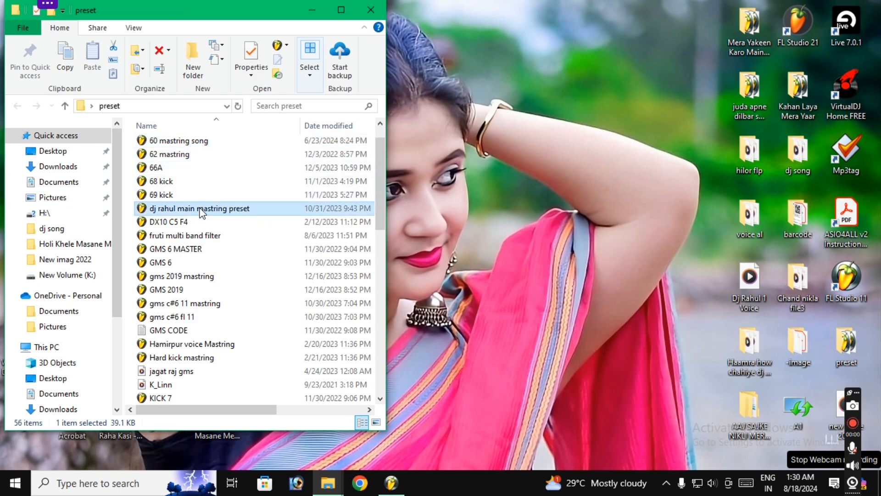
pyautogui.click(391, 483)
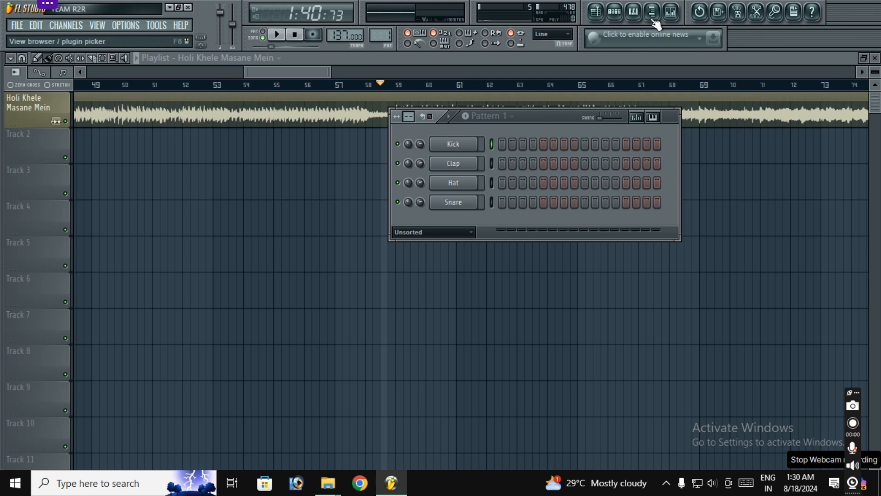
pyautogui.click(670, 13)
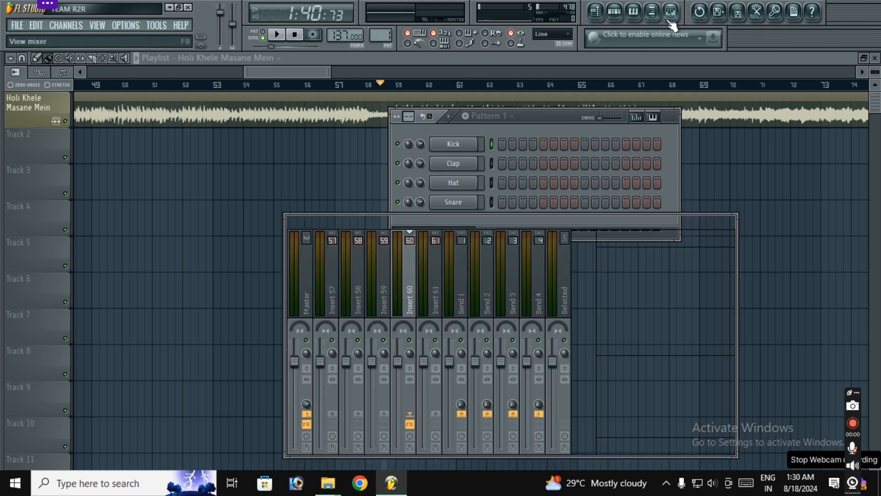
pyautogui.click(306, 261)
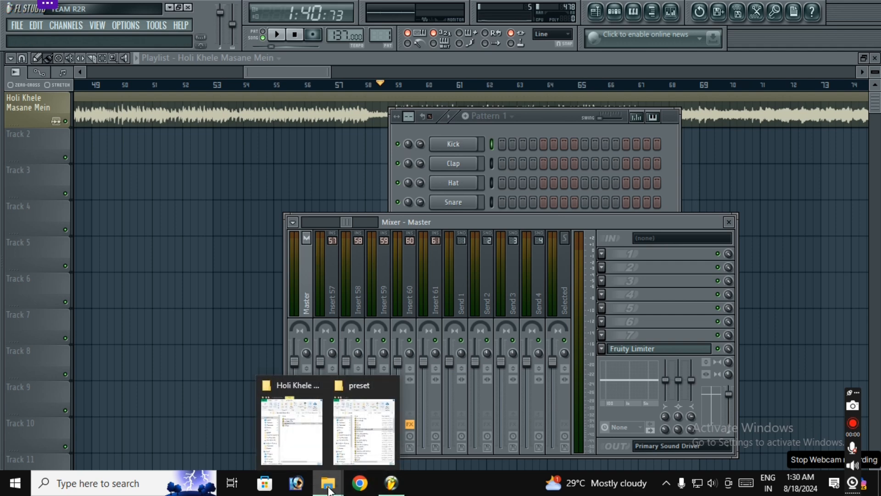
pyautogui.click(361, 426)
pyautogui.moveTo(199, 212); pyautogui.dragTo(643, 266)
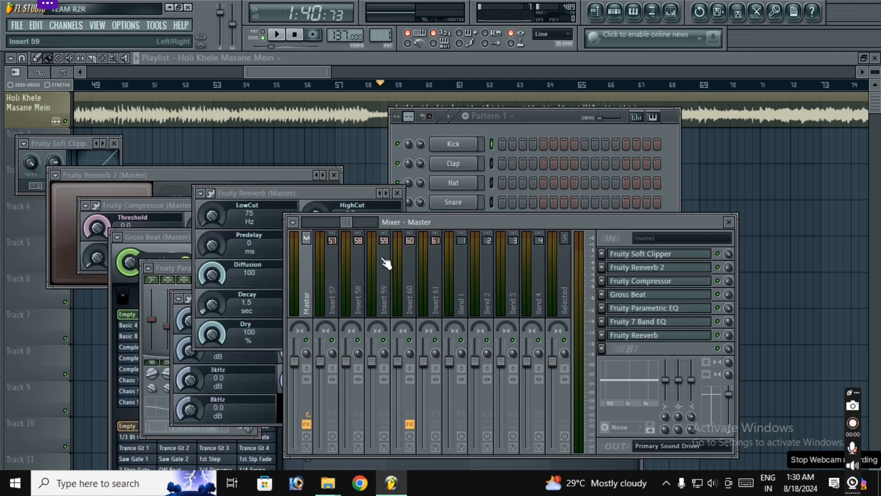
# Review the Master track's Reeverb, Parametric EQ, Gross Beat, Compressor, Reeverb 2 and Soft Clipper windows, and bring the mixer back to the front
pyautogui.click(276, 194)
pyautogui.click(180, 262)
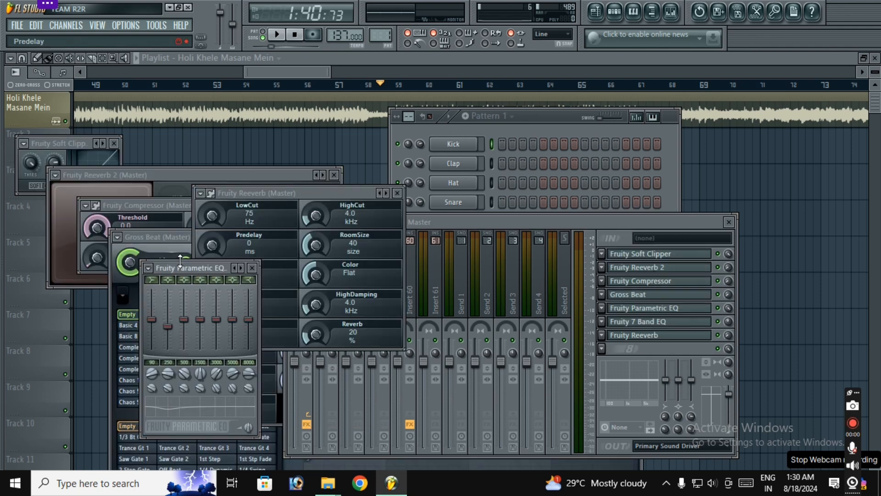
pyautogui.click(181, 246)
pyautogui.click(175, 205)
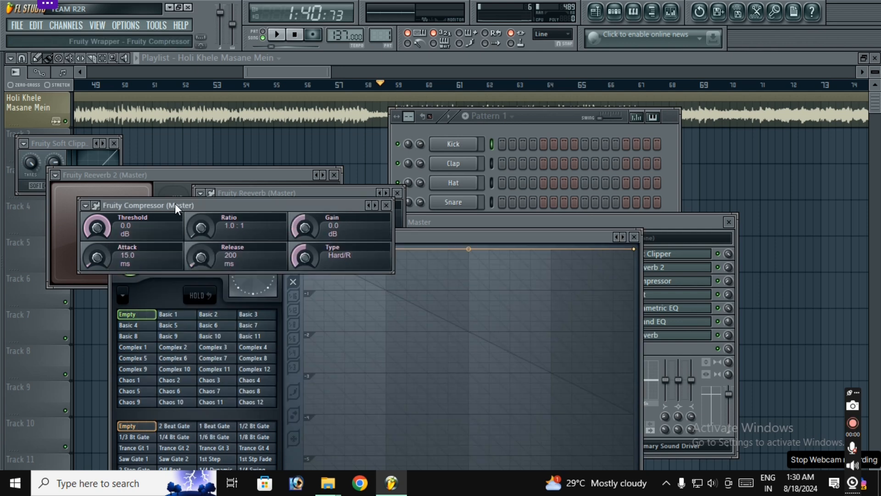
pyautogui.click(187, 174)
pyautogui.click(78, 142)
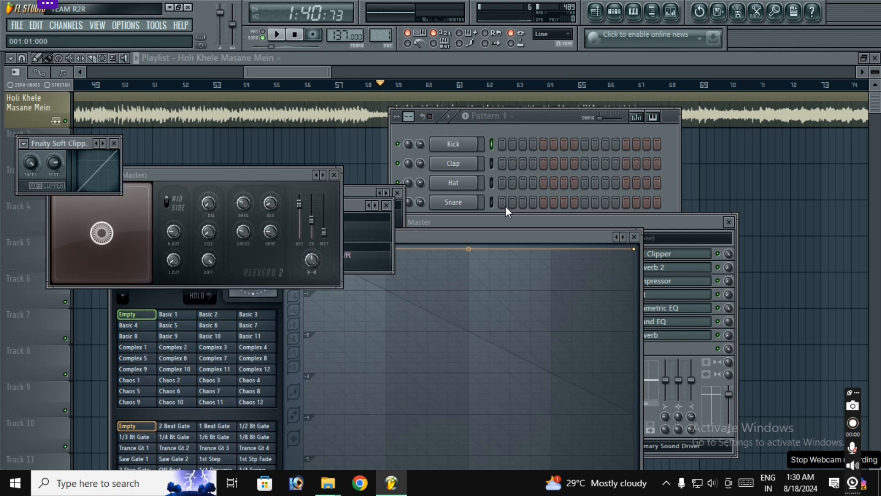
pyautogui.click(681, 224)
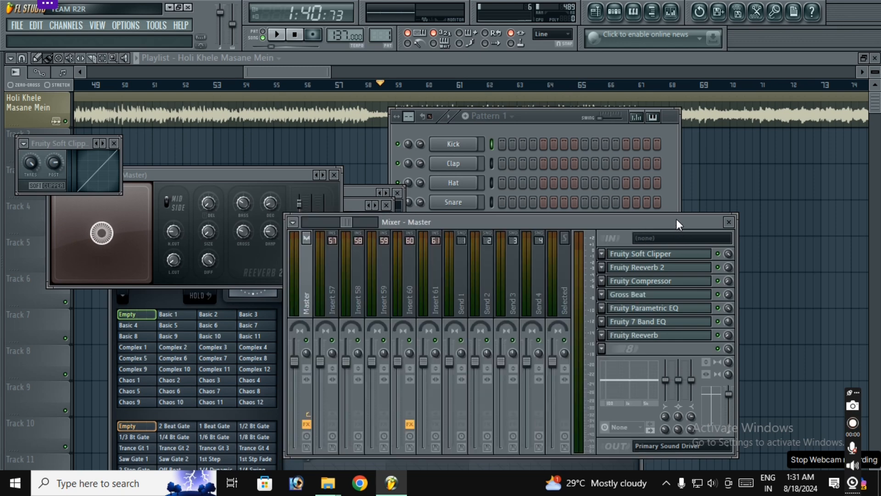
# Play the song in the playlist from around bar 58, set the speaker volume to 16, and stop playback
pyautogui.click(842, 173)
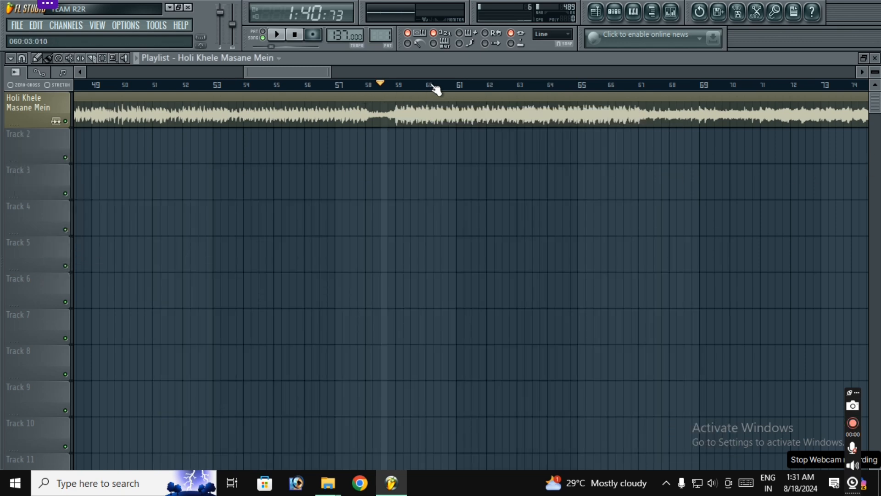
pyautogui.scroll(3, 433, 86)
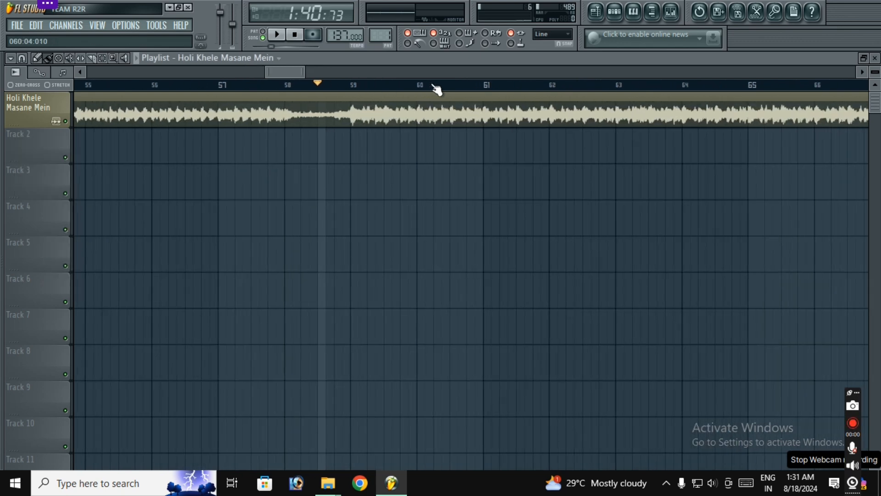
pyautogui.click(278, 35)
pyautogui.scroll(2, 461, 96)
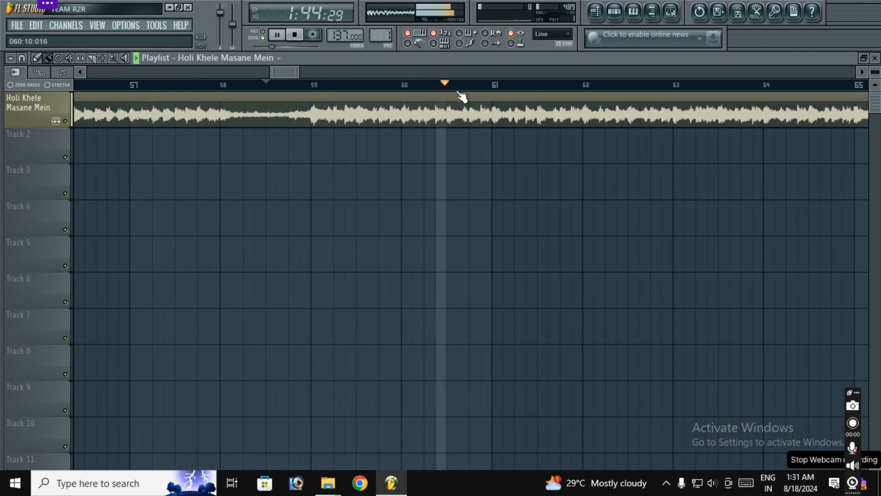
pyautogui.click(713, 482)
pyautogui.scroll(2, 715, 484)
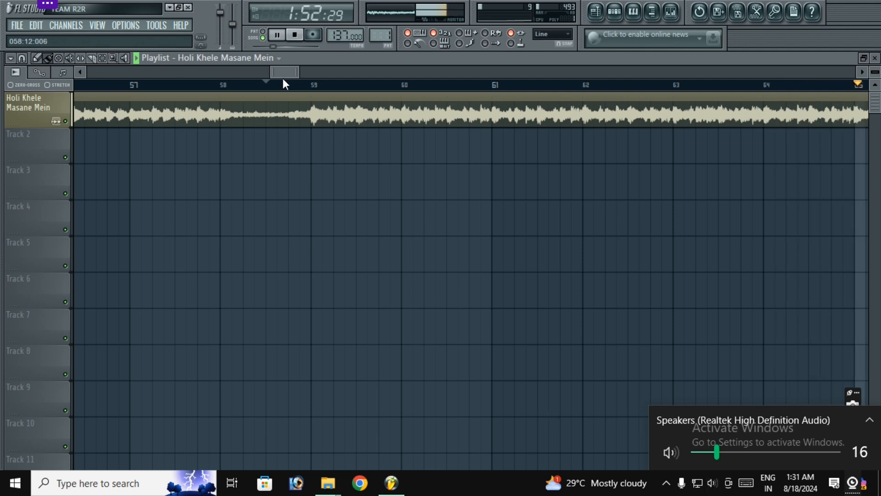
pyautogui.click(298, 36)
pyautogui.scroll(-2, 339, 93)
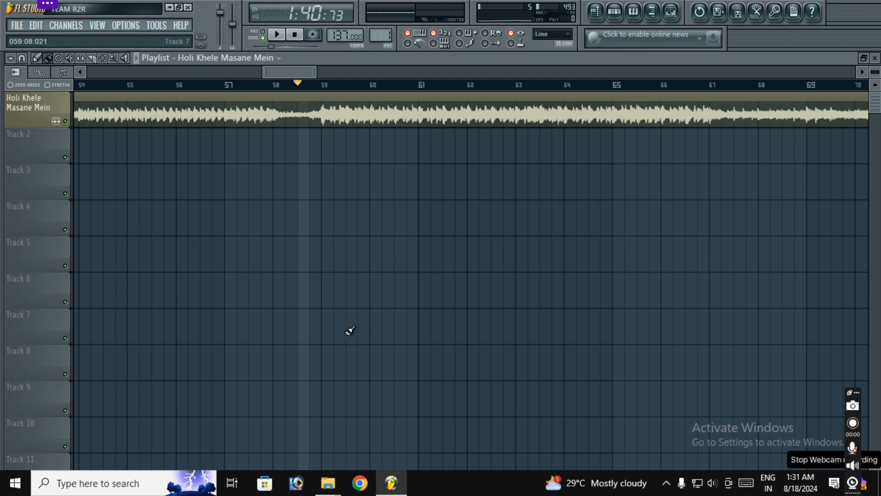
# Show the step sequencer, close the preset and song folder windows, and open the GMS 2024 folder on the desktop
pyautogui.click(615, 18)
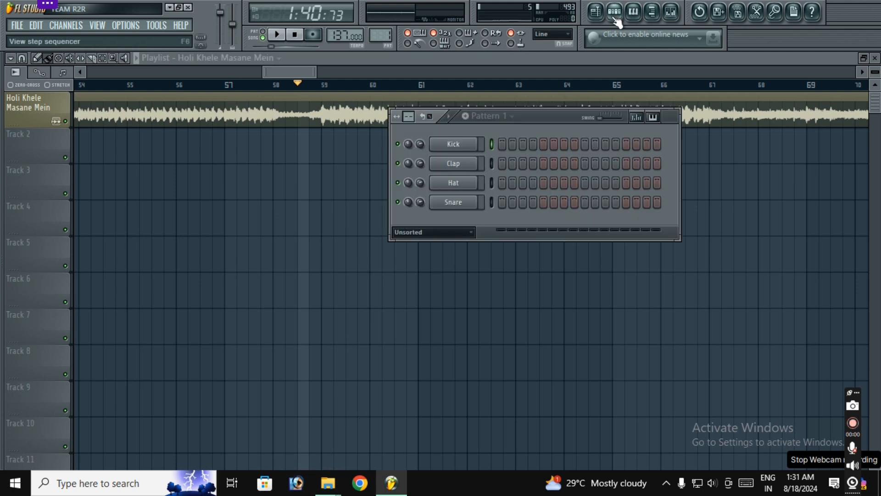
pyautogui.click(170, 8)
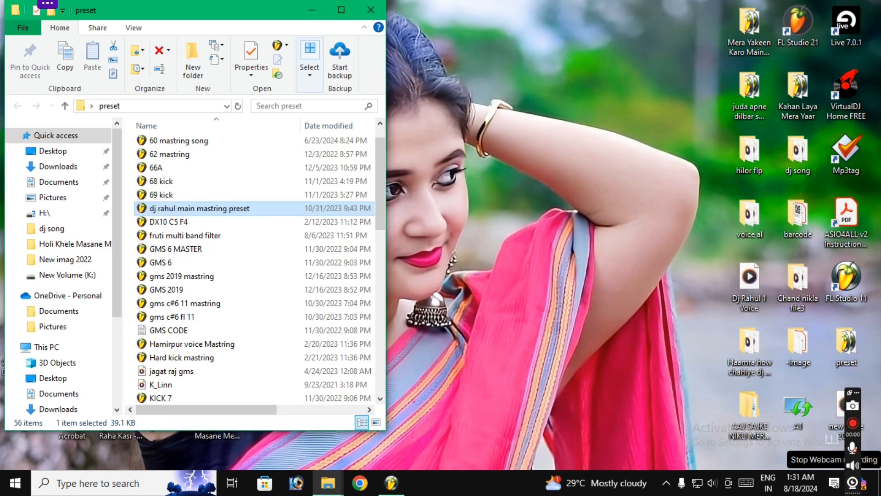
pyautogui.click(371, 10)
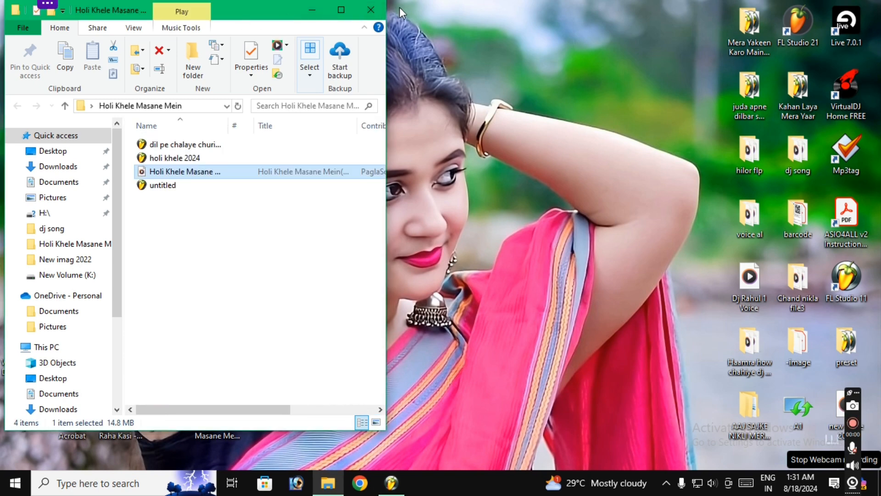
pyautogui.click(379, 9)
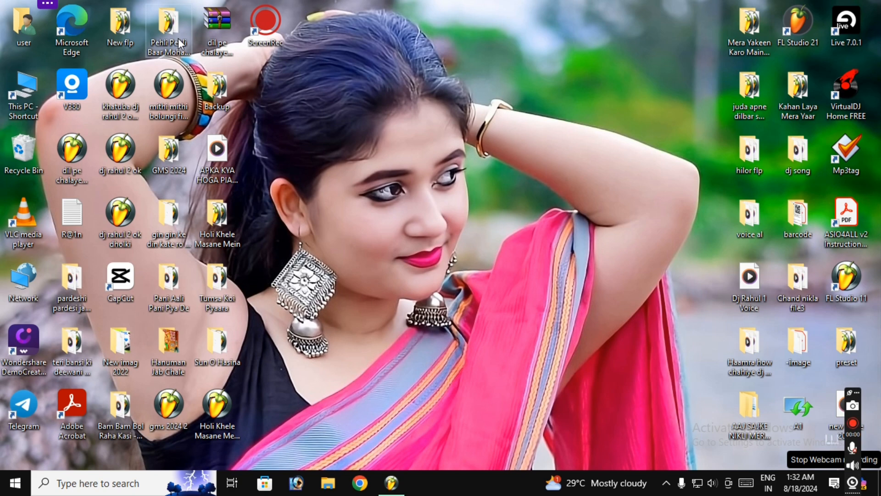
pyautogui.doubleClick(163, 151)
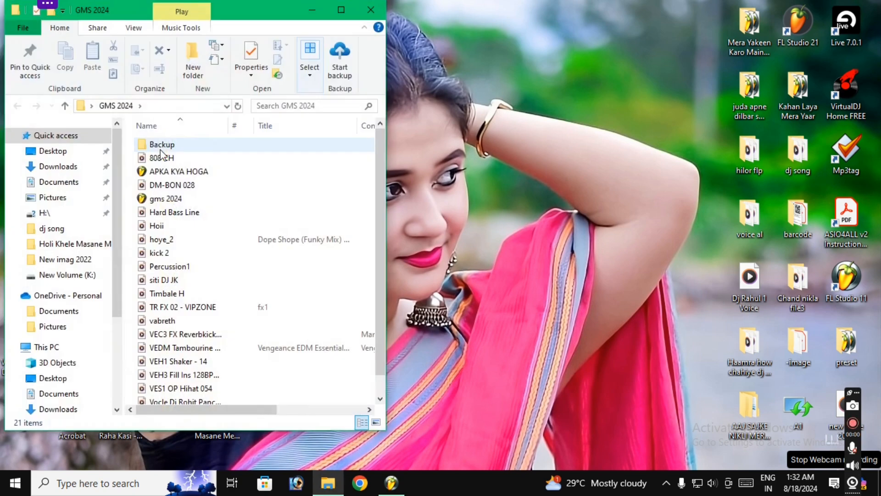
pyautogui.moveTo(241, 17); pyautogui.dragTo(556, 30)
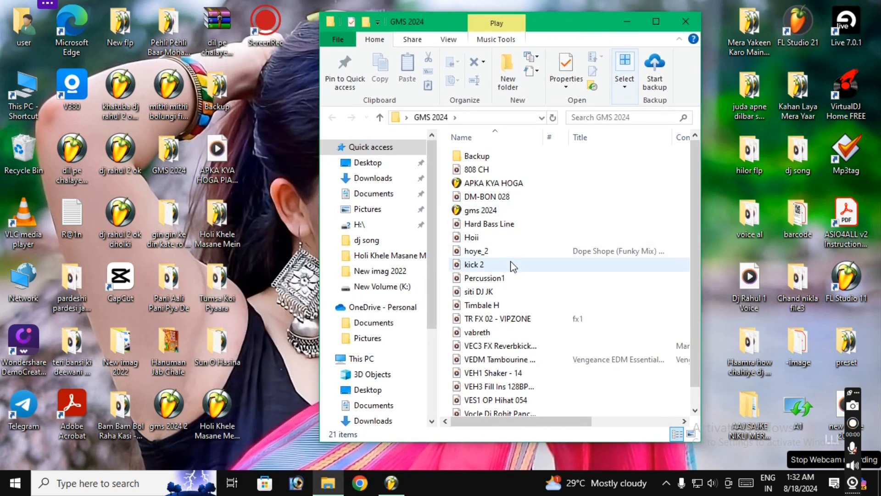
# Add all GMS 2024 audio samples to the step sequencer as channels, leaving out the APKA KYA HOGA and gms 2024 project files
pyautogui.click(482, 169)
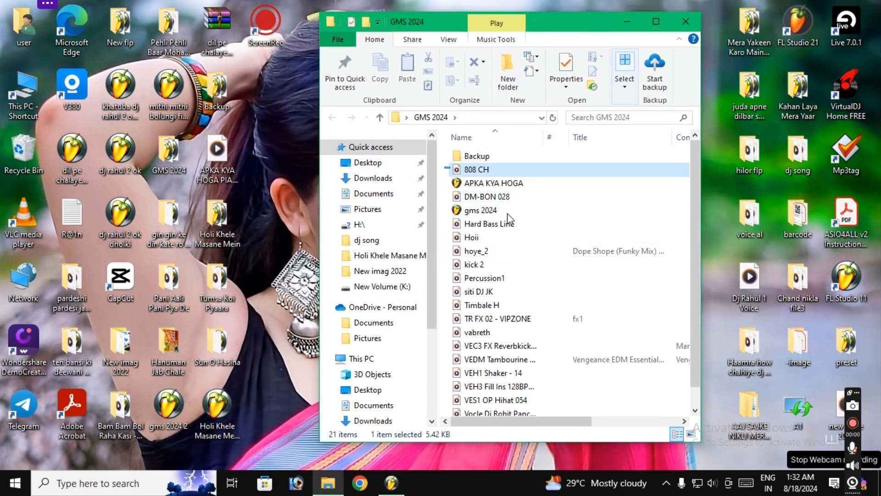
pyautogui.moveTo(508, 213); pyautogui.dragTo(563, 464)
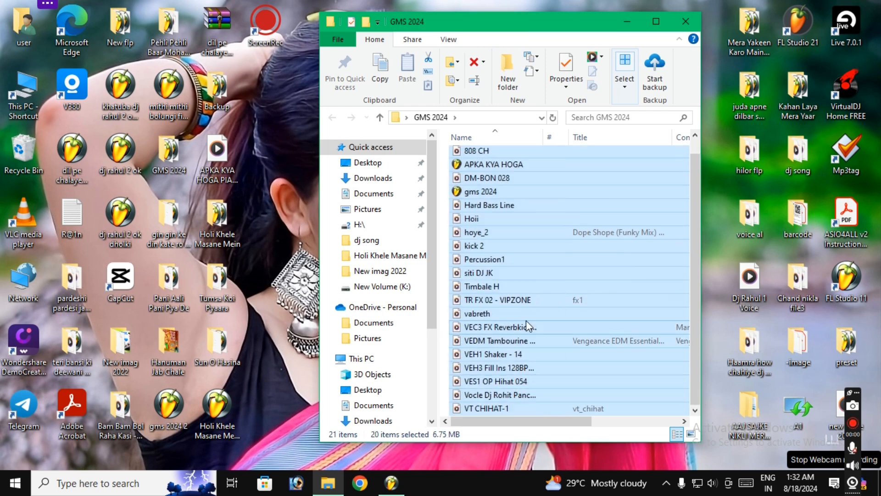
pyautogui.scroll(1, 526, 325)
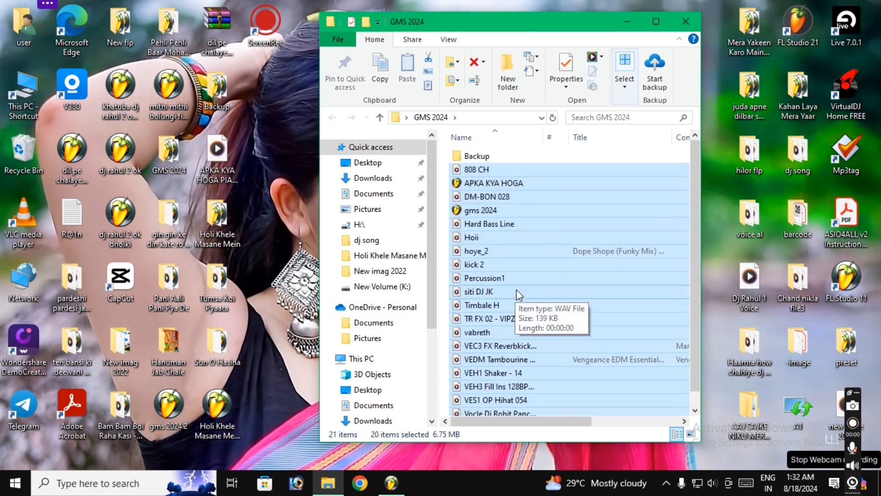
pyautogui.keyDown('ctrl'); pyautogui.click(511, 183); pyautogui.keyUp('ctrl')
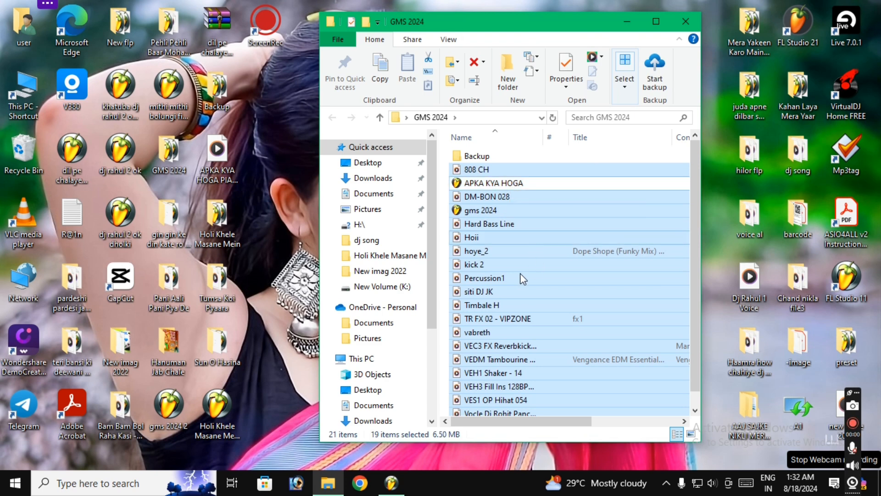
pyautogui.keyDown('ctrl'); pyautogui.click(487, 209); pyautogui.keyUp('ctrl')
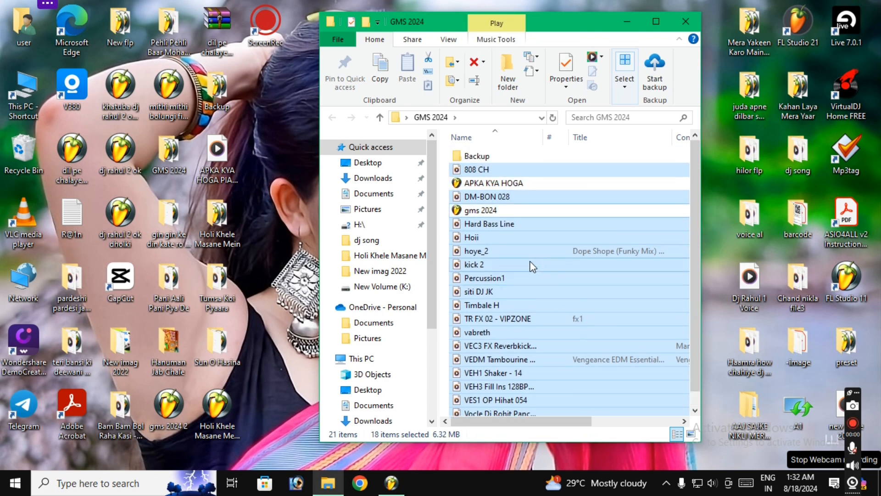
pyautogui.moveTo(478, 232); pyautogui.dragTo(496, 216)
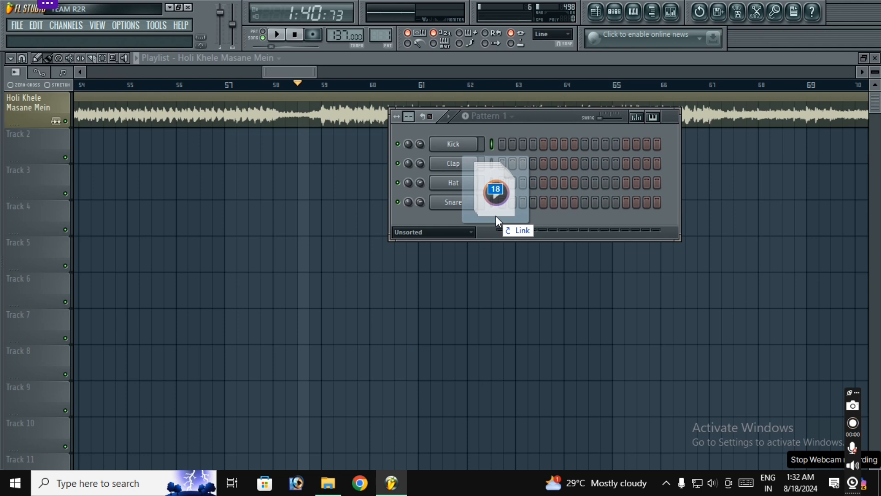
pyautogui.moveTo(496, 216)
pyautogui.mouseDown()
pyautogui.moveTo(461, 208)
pyautogui.moveTo(459, 148)
pyautogui.moveTo(491, 219)
pyautogui.mouseUp()
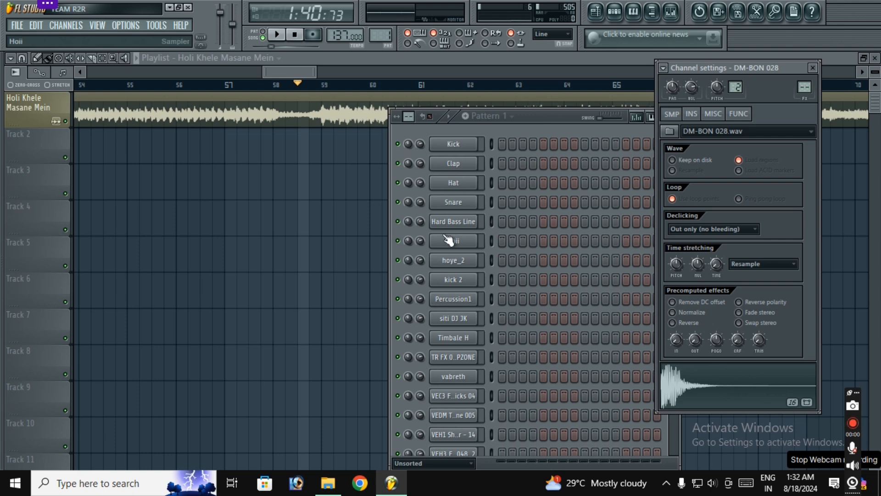
# Open the Hard Bass Line channel's settings, audition its sample, and bring the step sequencer back to the front
pyautogui.click(467, 225)
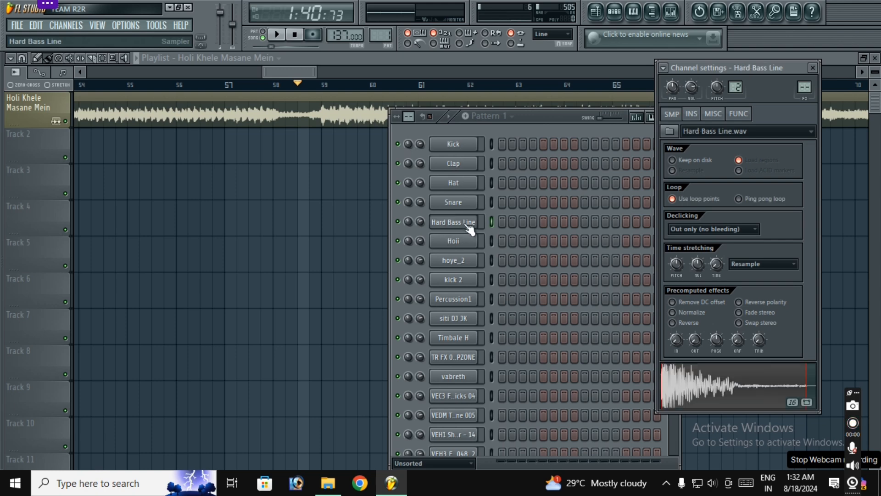
pyautogui.click(717, 389)
pyautogui.click(717, 389)
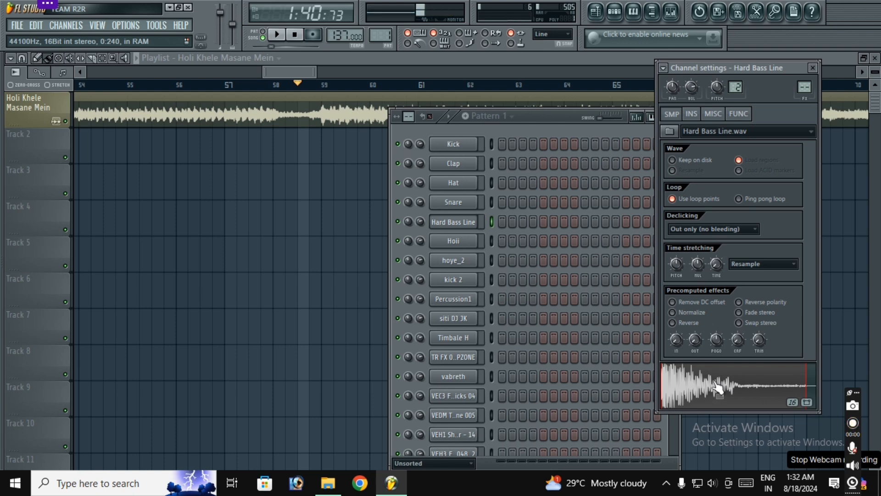
pyautogui.click(716, 386)
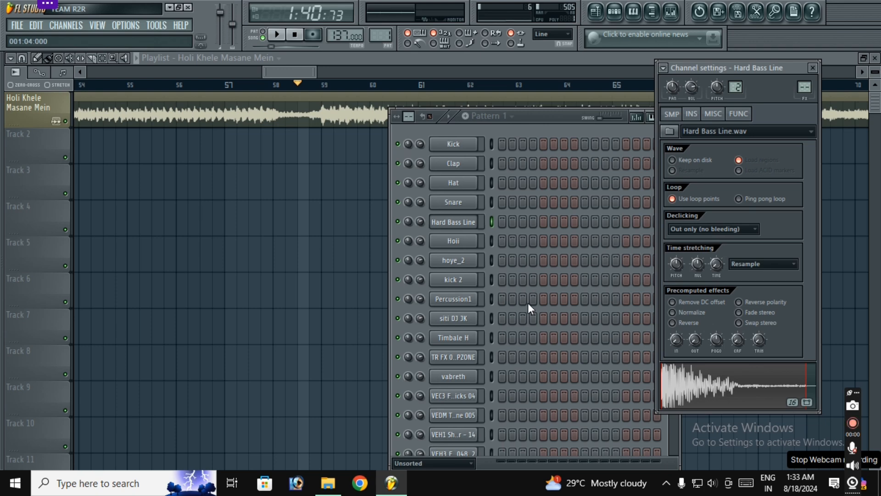
pyautogui.click(546, 121)
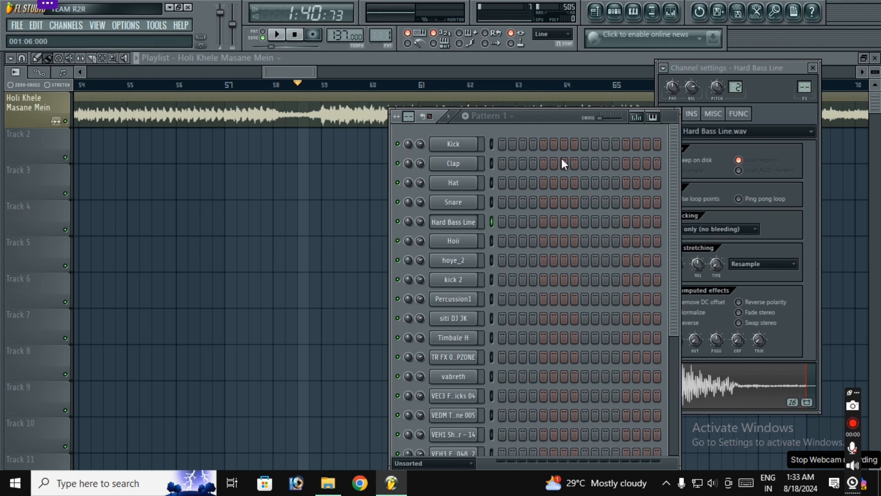
# Trim the silent tails of the Hoii and hoye_2 channel samples
pyautogui.click(461, 242)
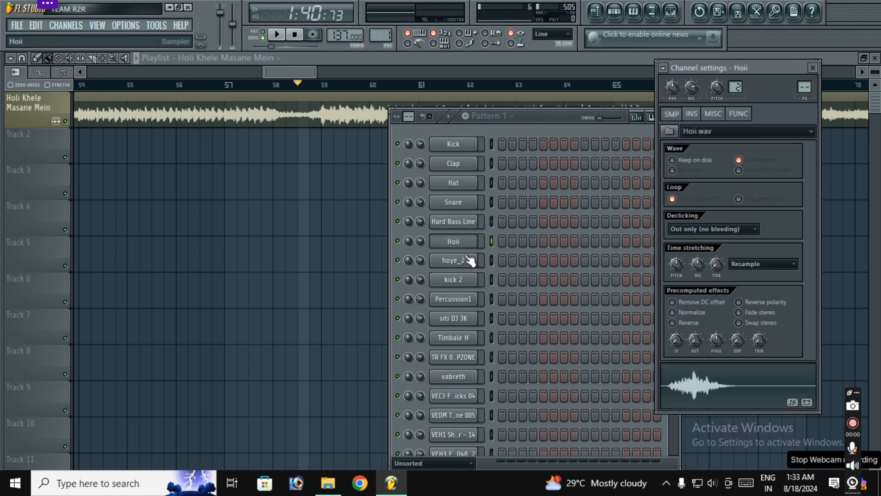
pyautogui.moveTo(759, 339); pyautogui.dragTo(759, 293)
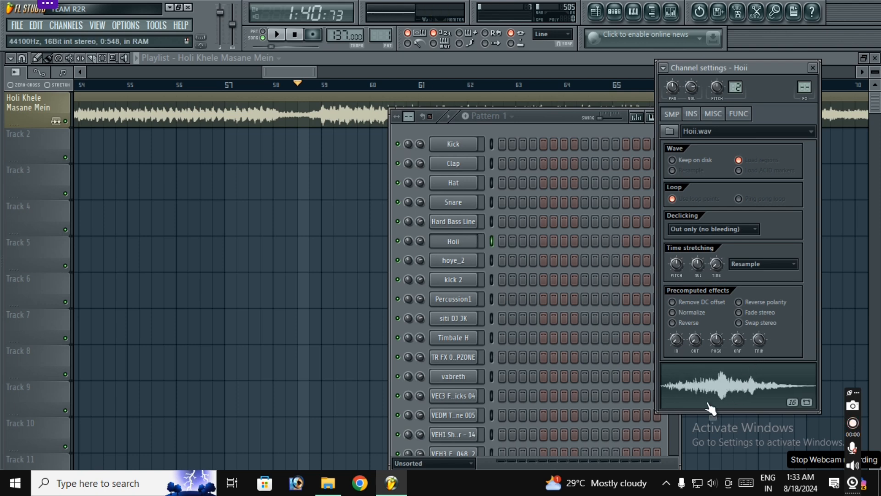
pyautogui.click(449, 260)
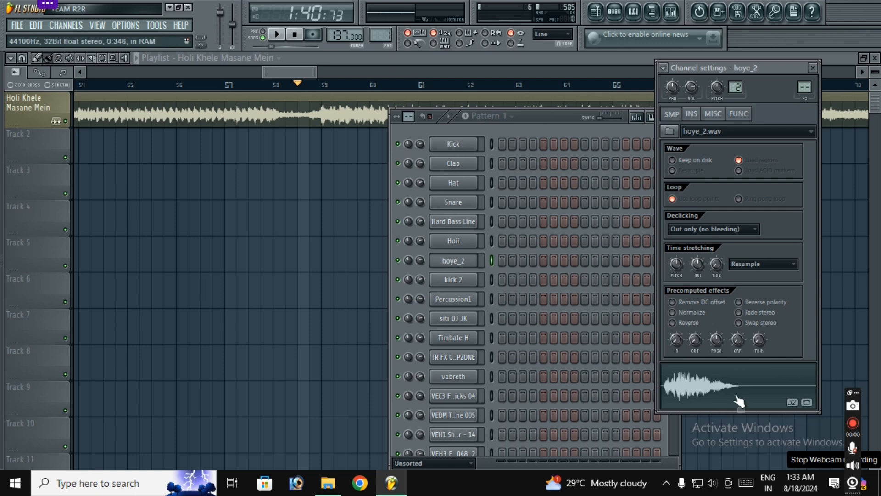
pyautogui.moveTo(759, 343); pyautogui.dragTo(759, 312)
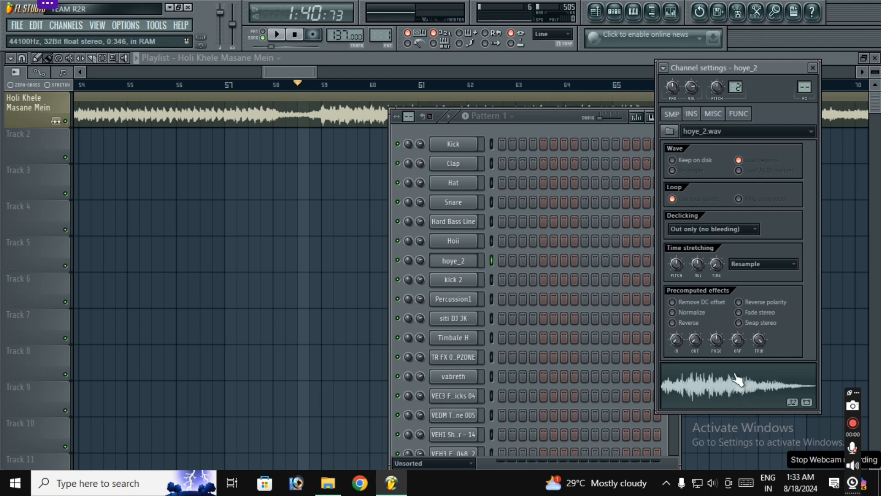
# Check the Percussion1 channel's sample, and trim and audition the siti DJ JK channel's sample
pyautogui.click(454, 299)
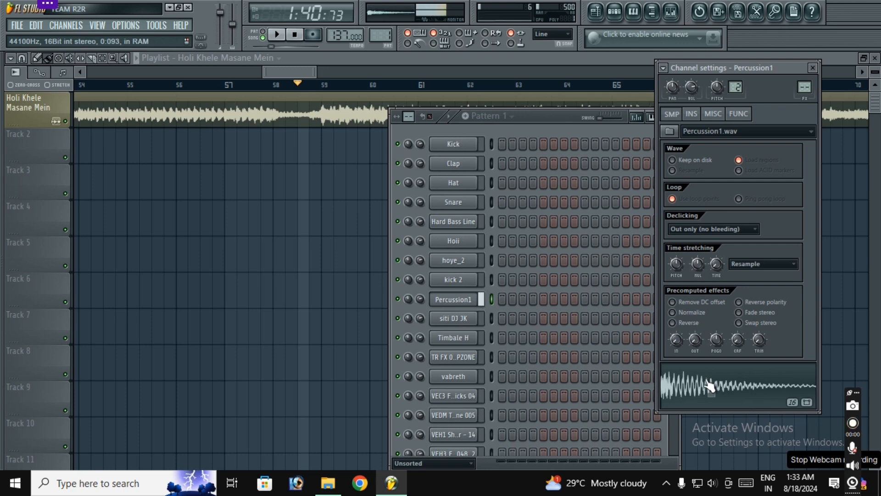
pyautogui.click(453, 321)
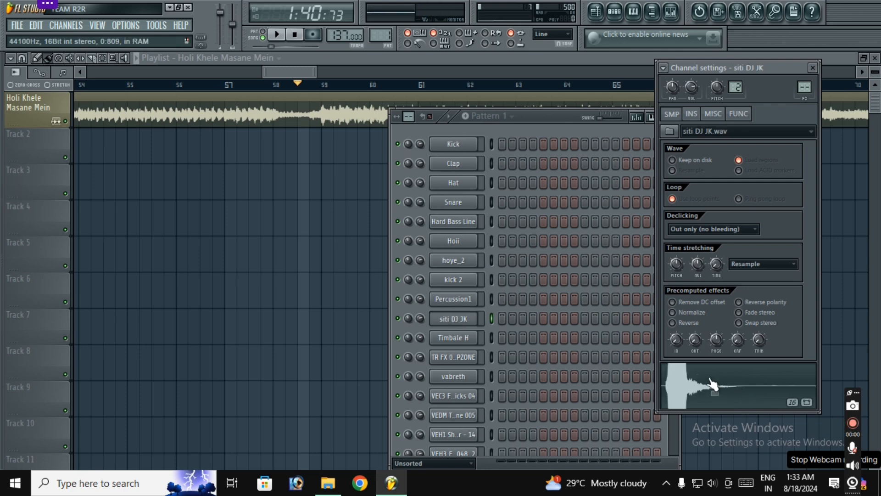
pyautogui.moveTo(759, 340); pyautogui.dragTo(758, 294)
pyautogui.click(752, 387)
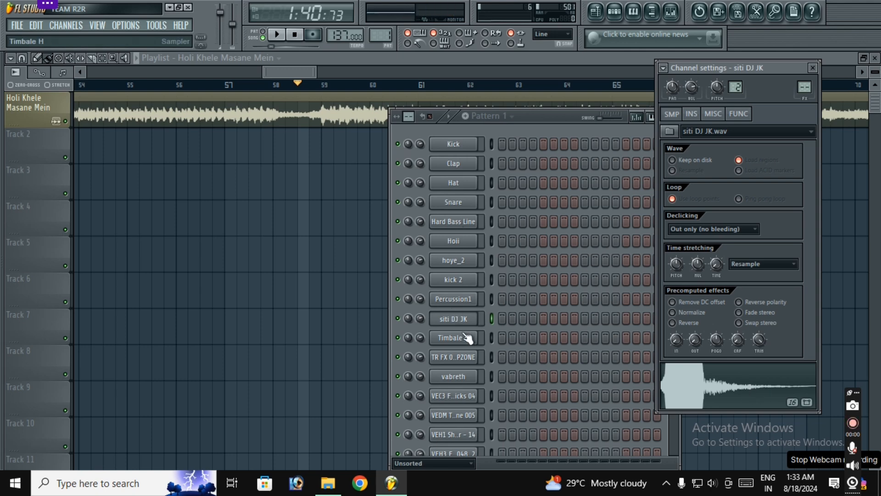
# Open the vabreth channel's settings and audition its sample
pyautogui.click(464, 377)
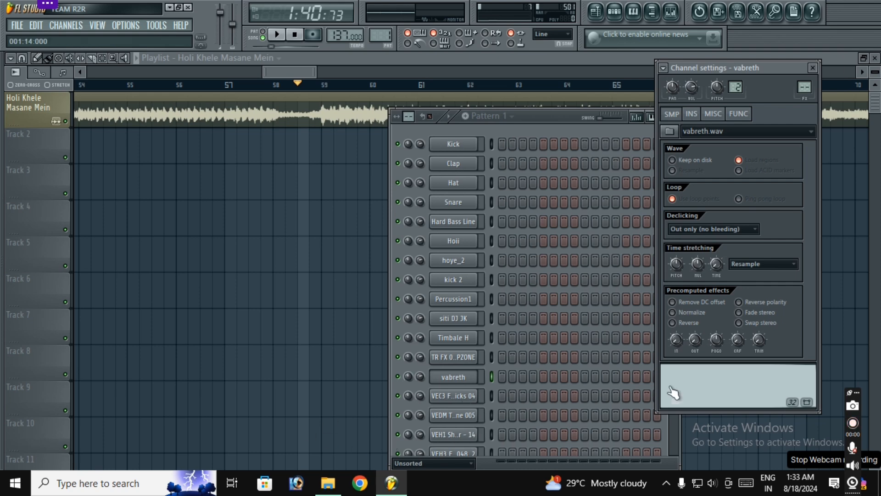
pyautogui.click(741, 383)
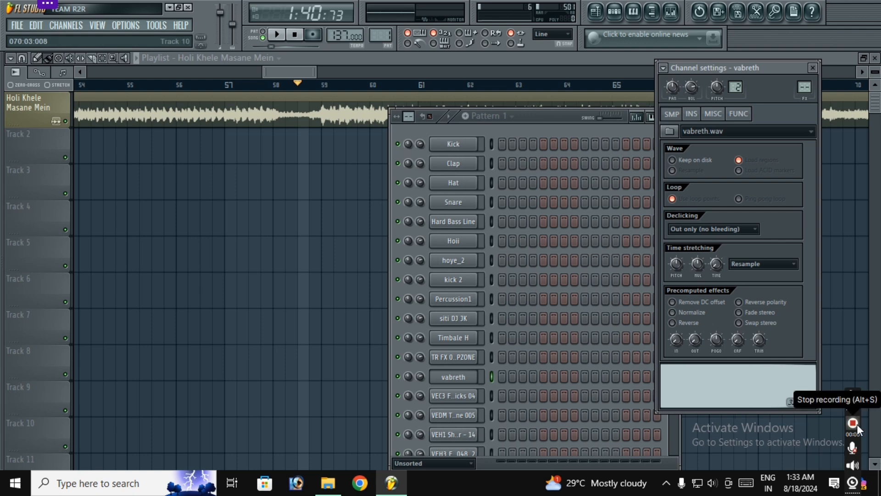
pyautogui.click(854, 424)
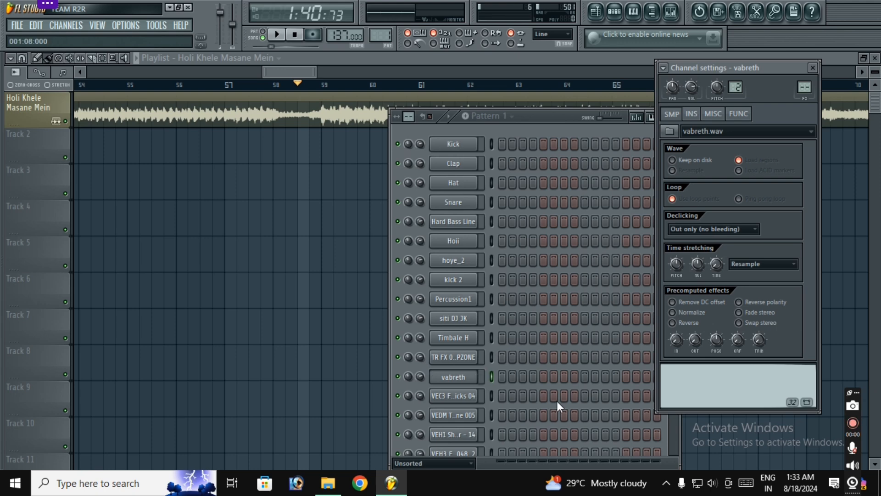
# Place the VEC3 FX Reverbkicks 04 sample as an audio clip on playlist Track 7, late in bar 58
pyautogui.click(456, 396)
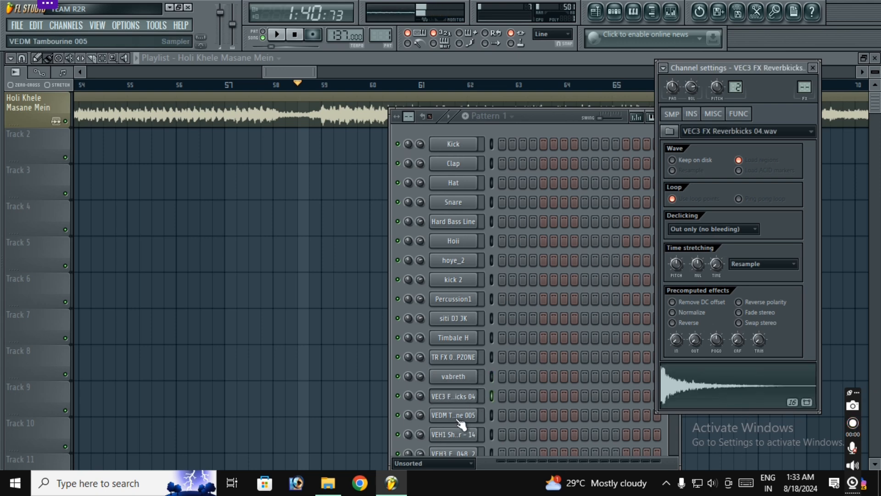
pyautogui.moveTo(693, 381); pyautogui.dragTo(309, 314)
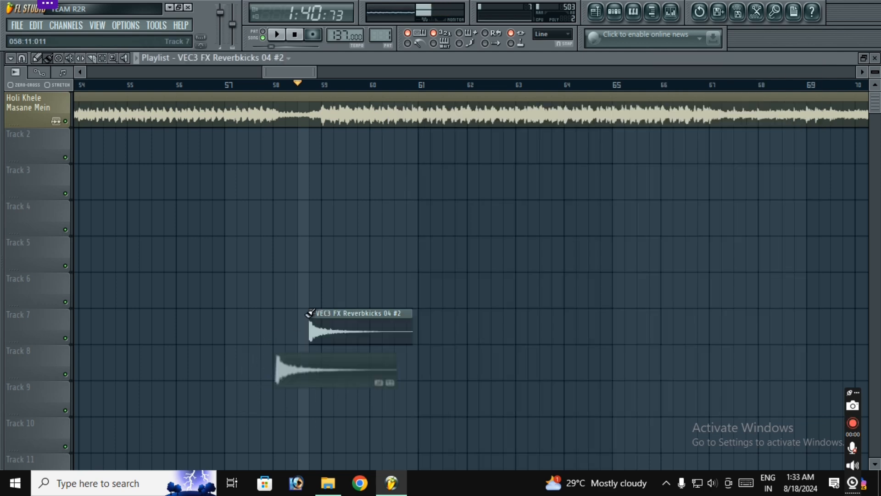
# Place the unsorted TR FX 02 - VIPZONE sample as an audio clip on playlist Track 5, starting at bar 57
pyautogui.click(615, 17)
pyautogui.click(462, 195)
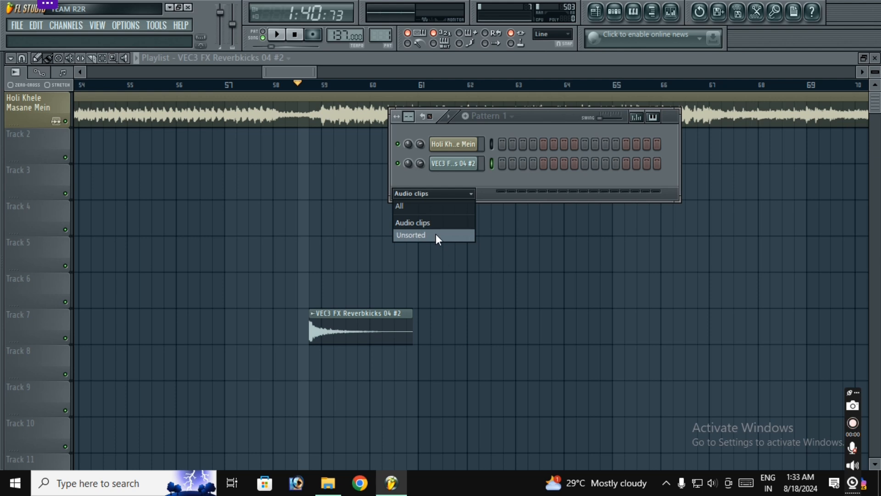
pyautogui.click(436, 236)
pyautogui.scroll(-3, 524, 299)
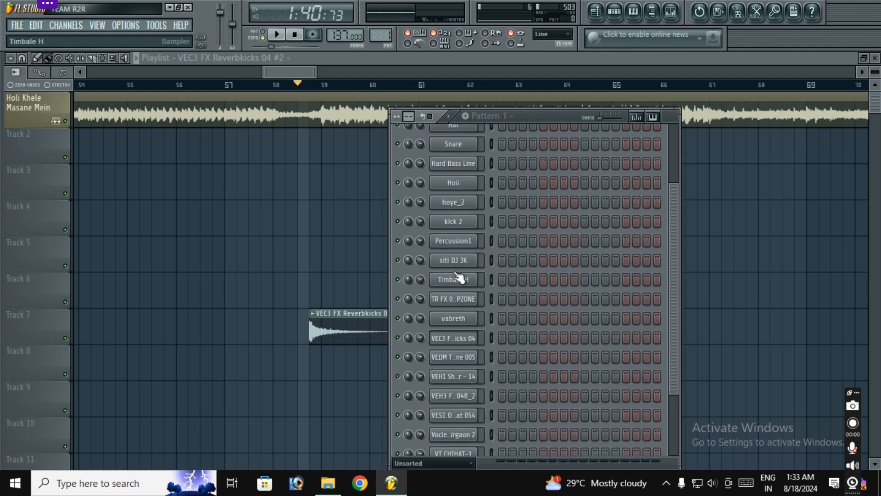
pyautogui.click(463, 299)
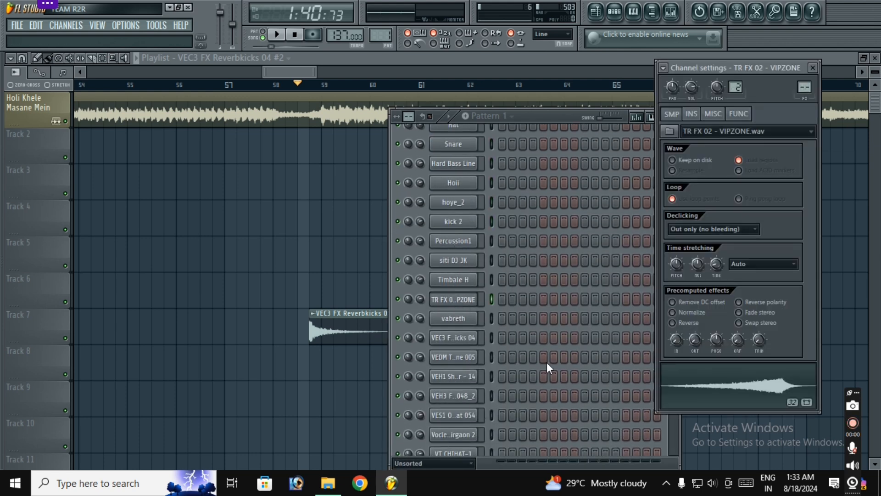
pyautogui.moveTo(746, 387); pyautogui.dragTo(226, 252)
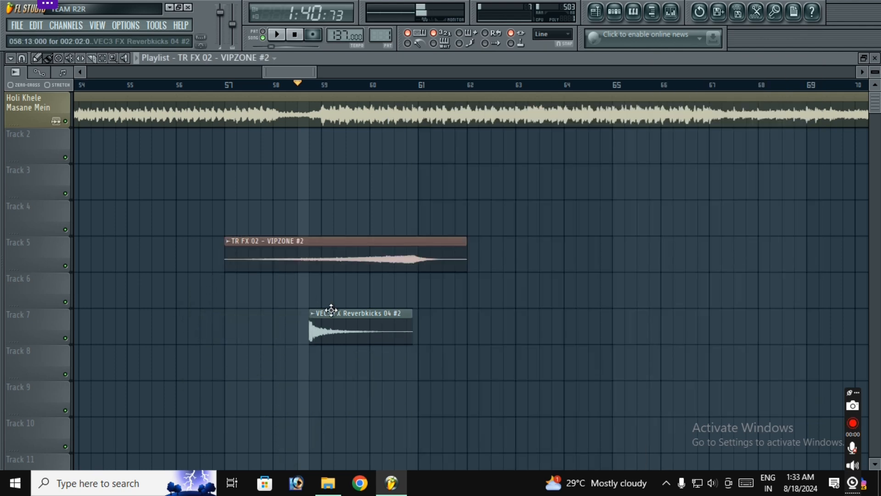
# Place the unsorted VEH3 Fill Ins 128BPM 048_2 sample as an audio clip on playlist Track 3, starting at bar 58
pyautogui.click(618, 17)
pyautogui.click(455, 86)
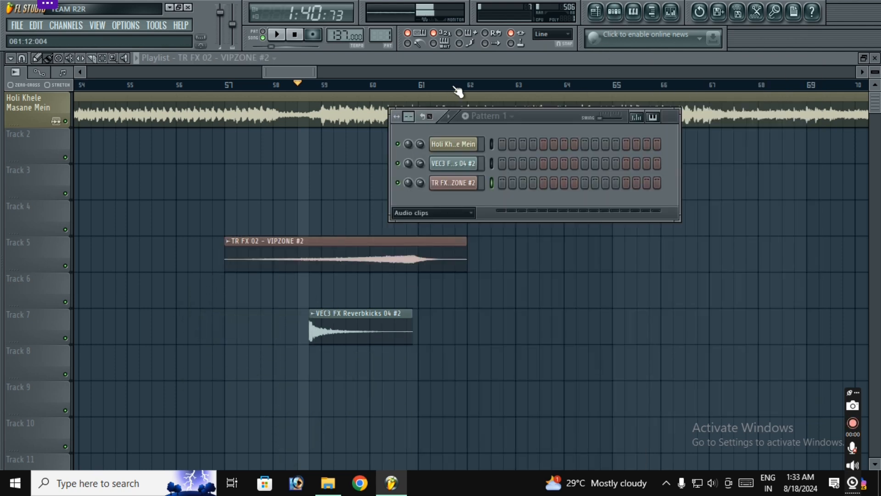
pyautogui.click(620, 19)
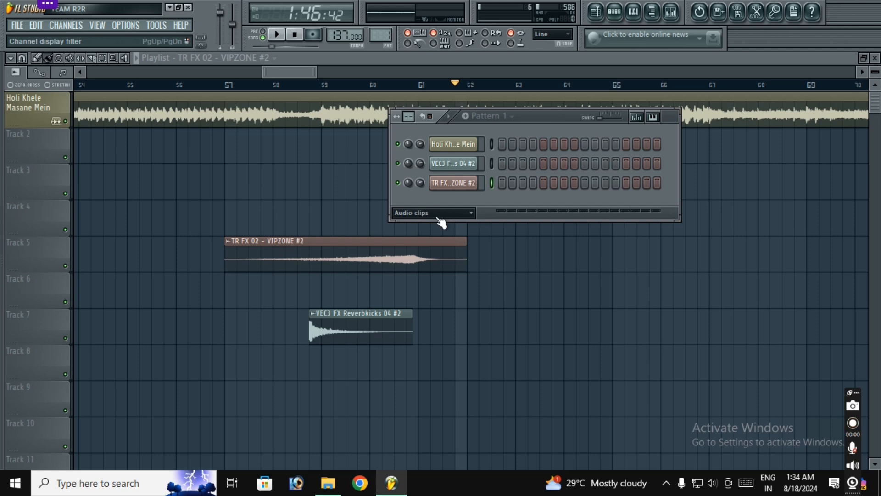
pyautogui.click(438, 214)
pyautogui.click(436, 255)
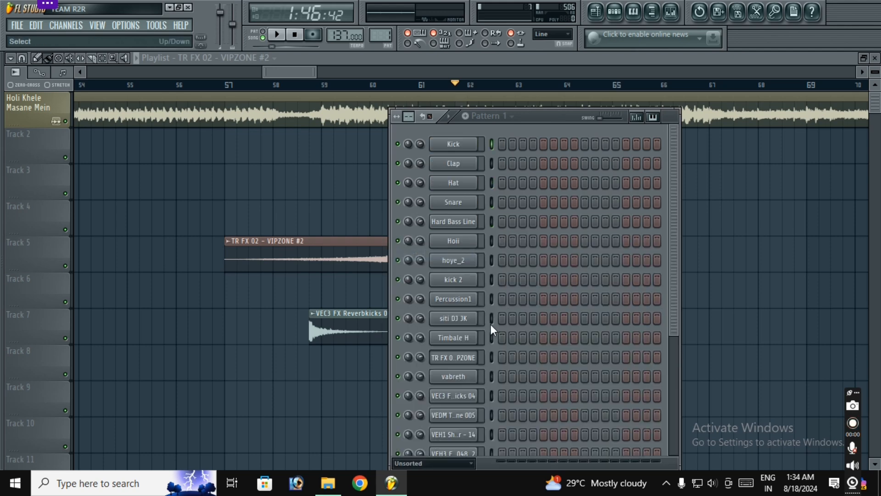
pyautogui.scroll(-3, 491, 324)
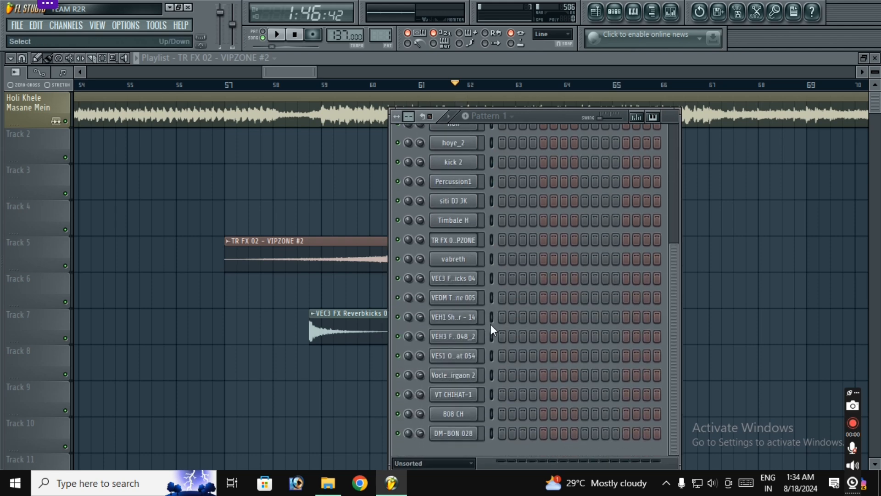
pyautogui.click(462, 302)
pyautogui.click(467, 320)
pyautogui.click(469, 336)
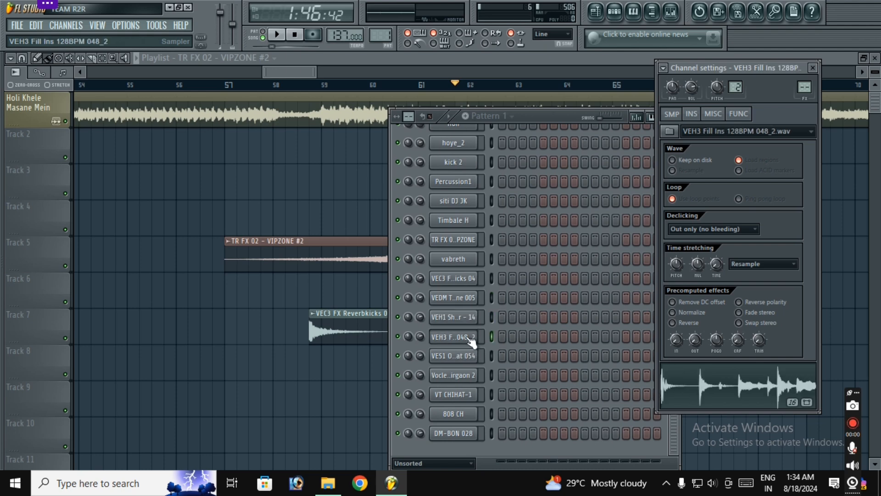
pyautogui.moveTo(727, 395); pyautogui.dragTo(297, 176)
# Show the unsorted channels and check the VEH3 Fill Ins 128BPM 048_2, VEH1 Shaker - 14 and kick 2 samples
pyautogui.click(617, 13)
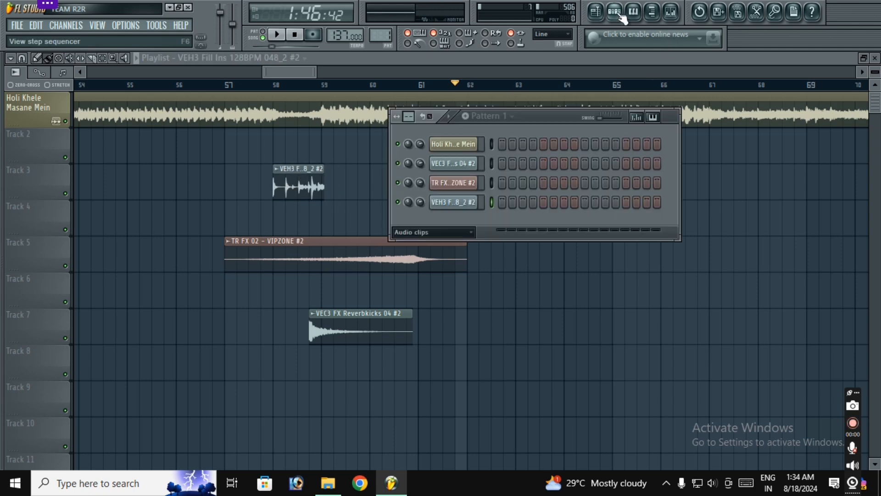
pyautogui.click(464, 232)
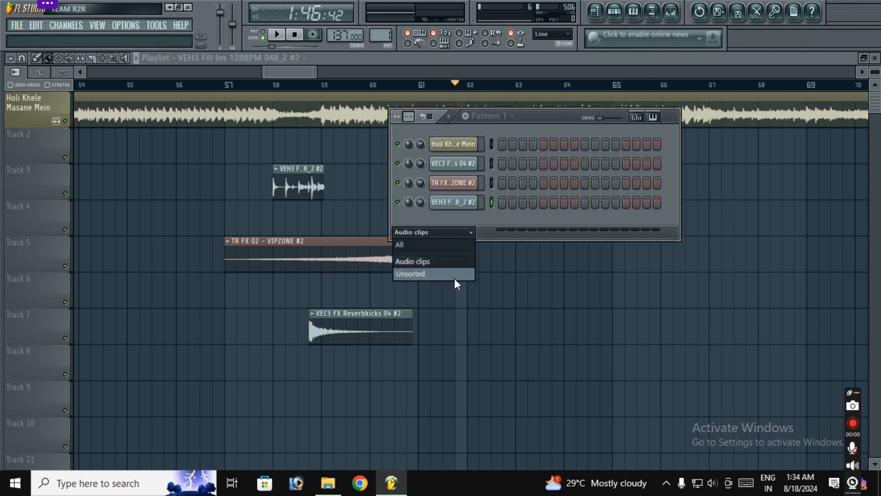
pyautogui.click(453, 275)
pyautogui.scroll(-3, 530, 252)
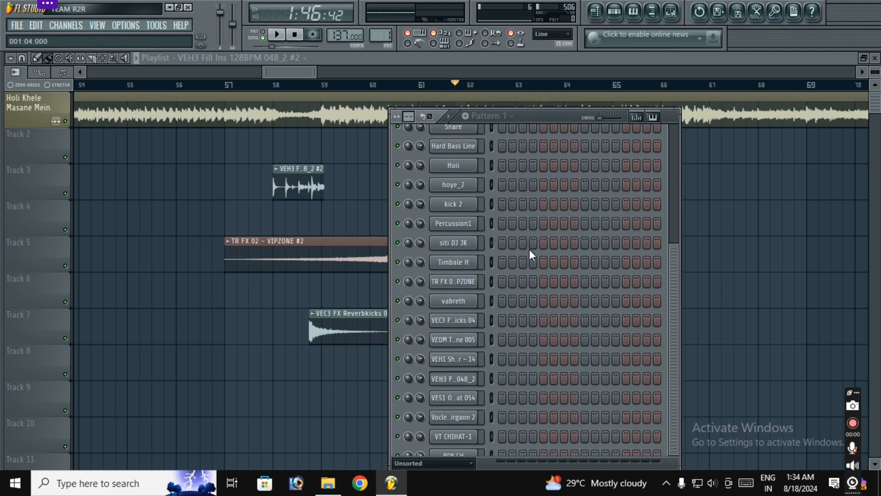
pyautogui.click(469, 358)
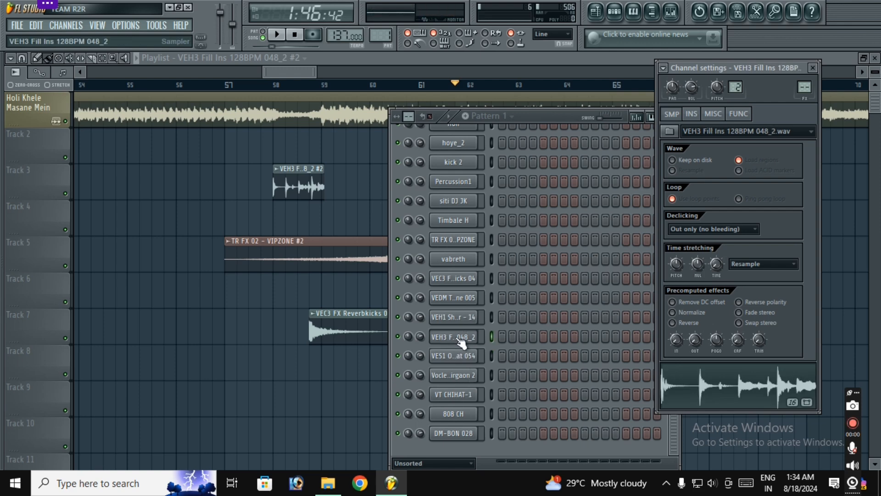
pyautogui.click(459, 317)
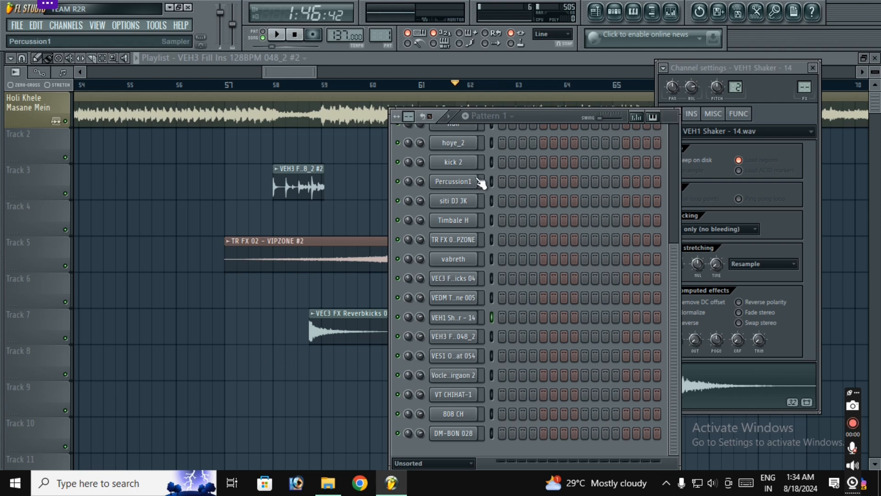
pyautogui.click(465, 164)
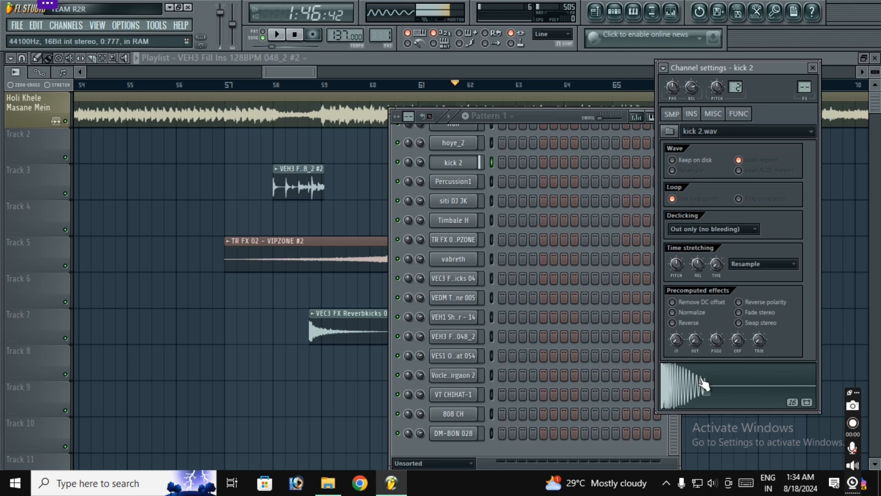
pyautogui.click(541, 117)
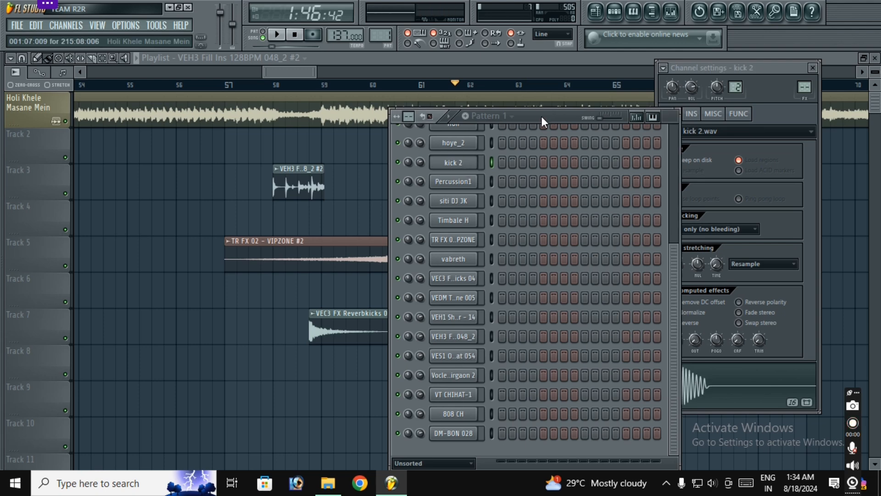
# Switch to File Explorer, open the teri bansi ki deewani folder from the desktop and search it for "kick"
pyautogui.rightClick(211, 350)
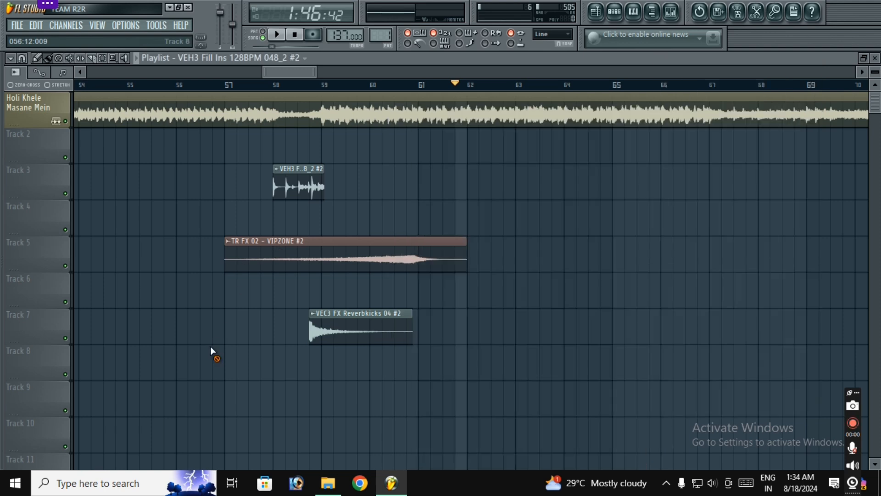
pyautogui.click(170, 7)
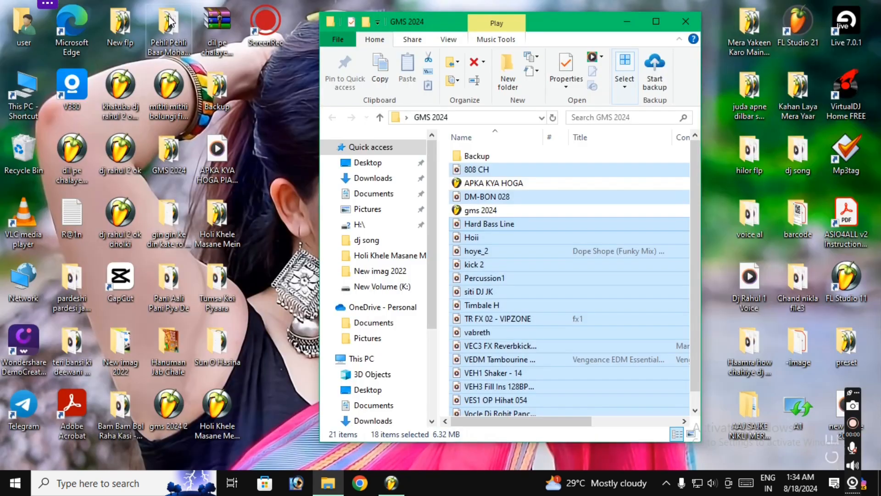
pyautogui.click(485, 278)
pyautogui.scroll(-2, 354, 243)
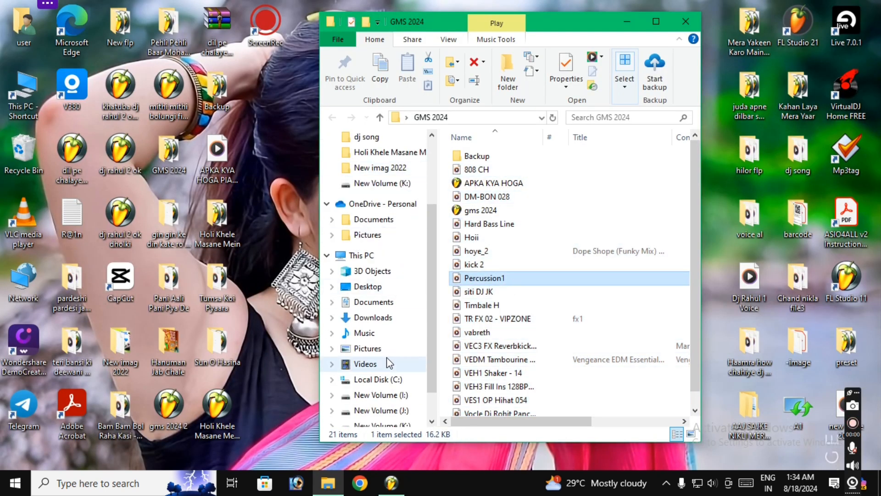
pyautogui.scroll(-1, 385, 288)
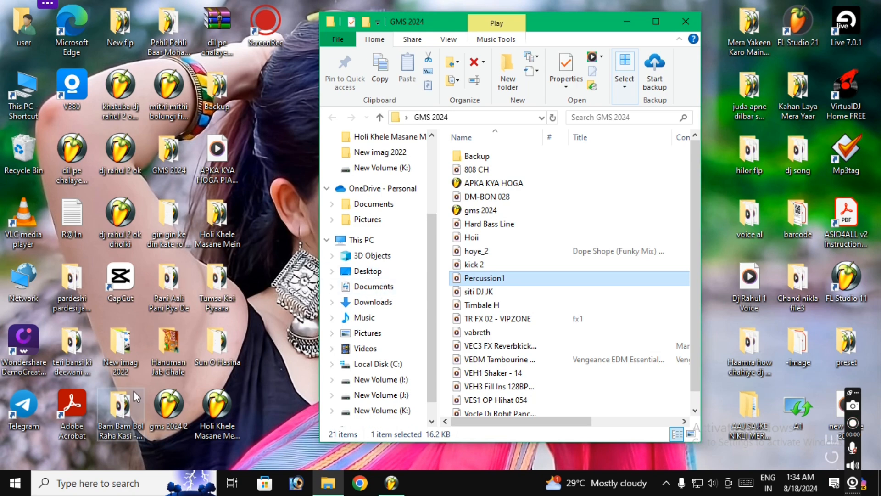
pyautogui.click(75, 340)
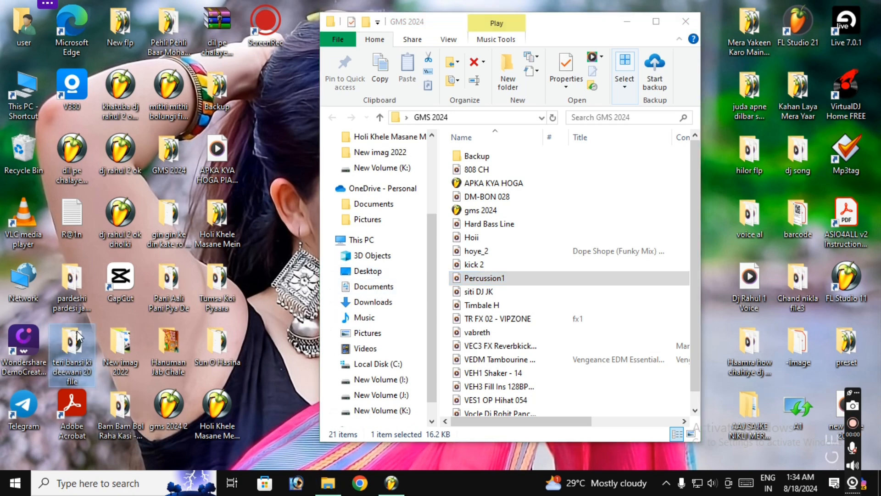
pyautogui.doubleClick(77, 338)
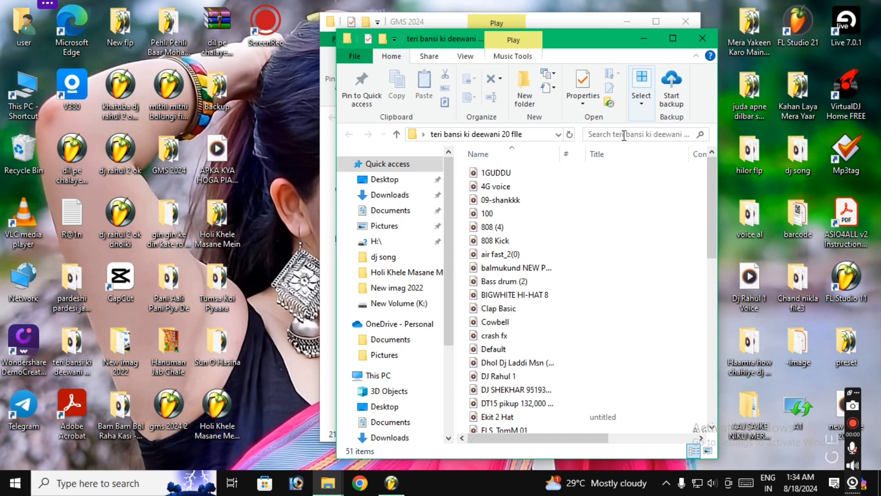
pyautogui.click(624, 135)
pyautogui.write('ki')
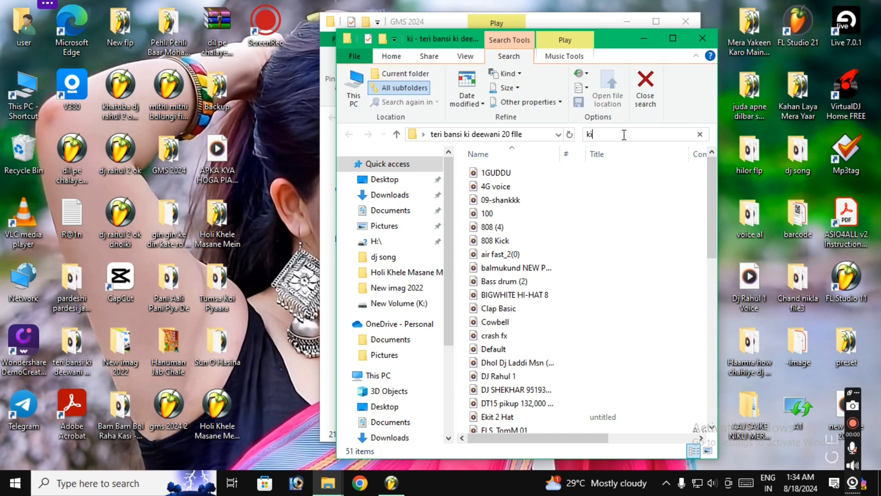
pyautogui.write('ck')
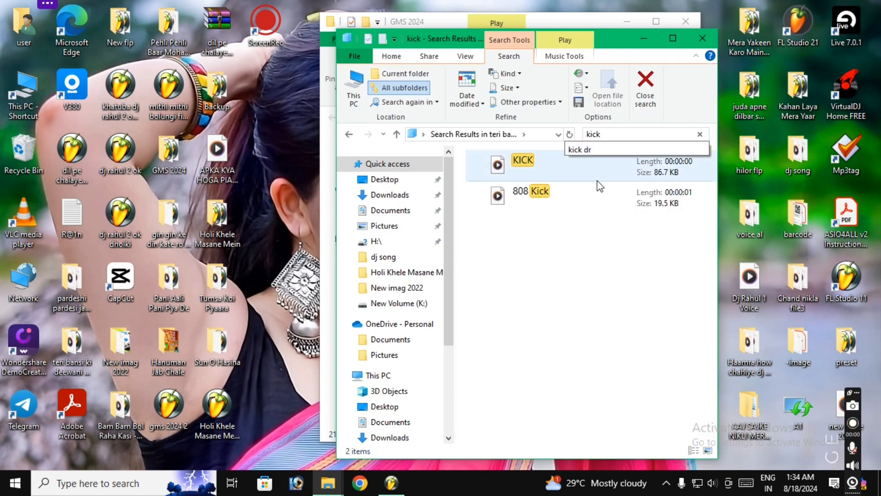
# Load the KICK sample from the search results into FL Studio as a new channel above the default Kick channel
pyautogui.moveTo(515, 164); pyautogui.dragTo(463, 480)
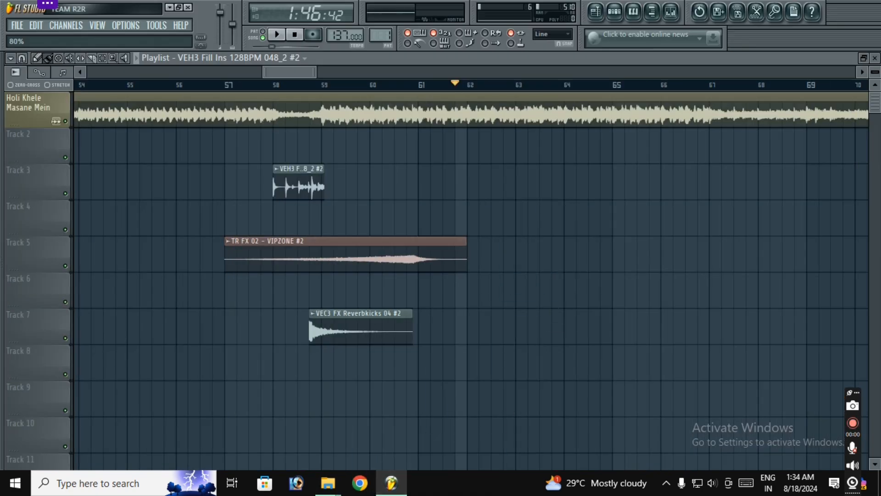
pyautogui.click(615, 12)
pyautogui.scroll(-3, 540, 271)
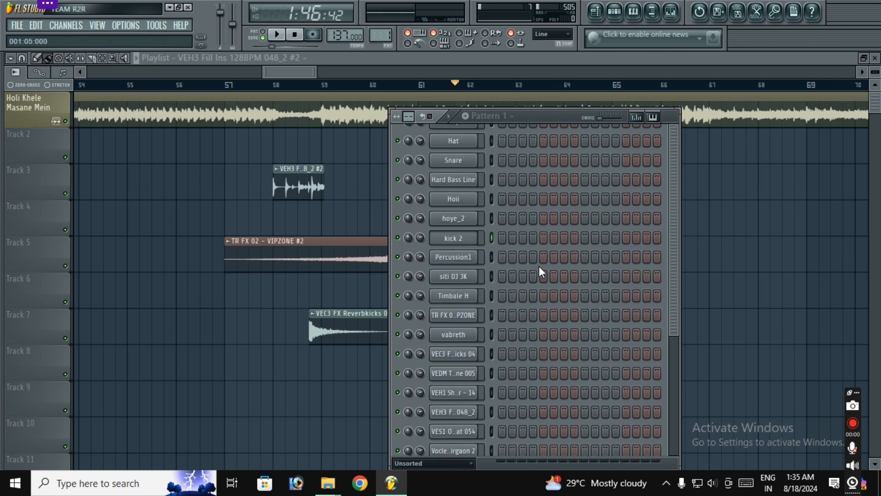
pyautogui.scroll(3, 540, 270)
pyautogui.moveTo(321, 483)
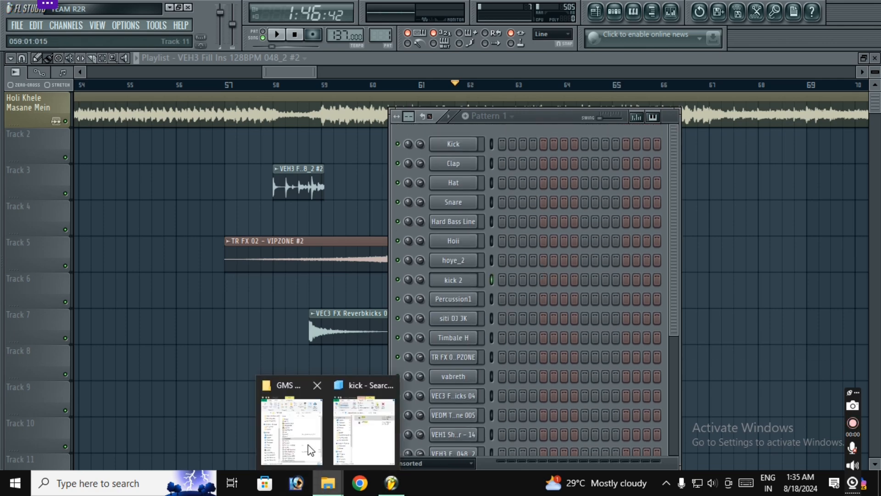
pyautogui.click(364, 435)
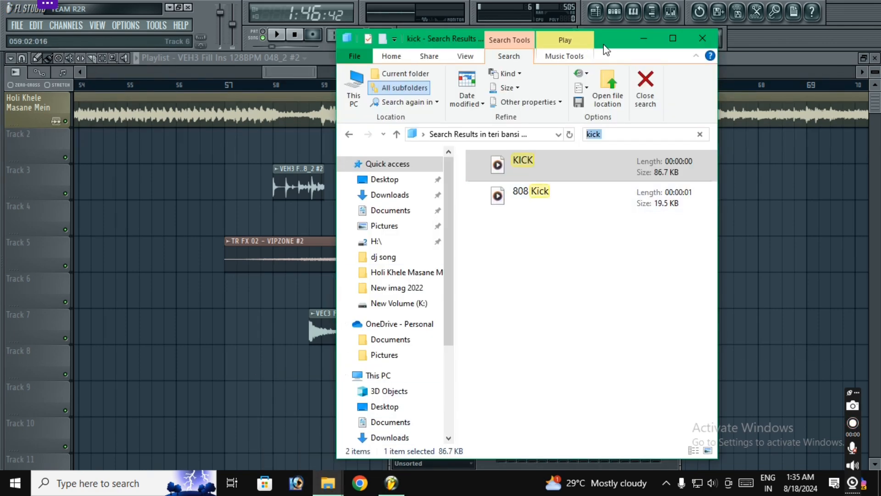
pyautogui.moveTo(605, 38); pyautogui.dragTo(242, 64)
pyautogui.moveTo(211, 179); pyautogui.dragTo(551, 128)
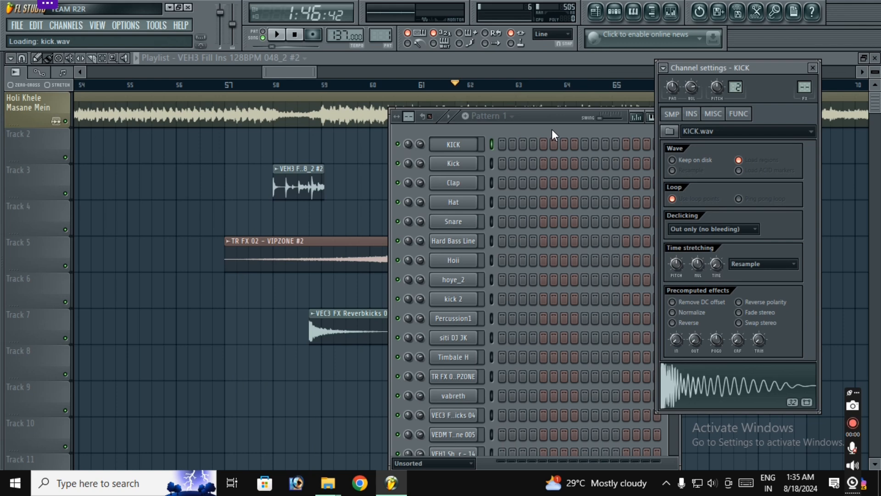
# Delete the default Kick, Clap, Hat and Snare channels from the channel rack
pyautogui.rightClick(454, 165)
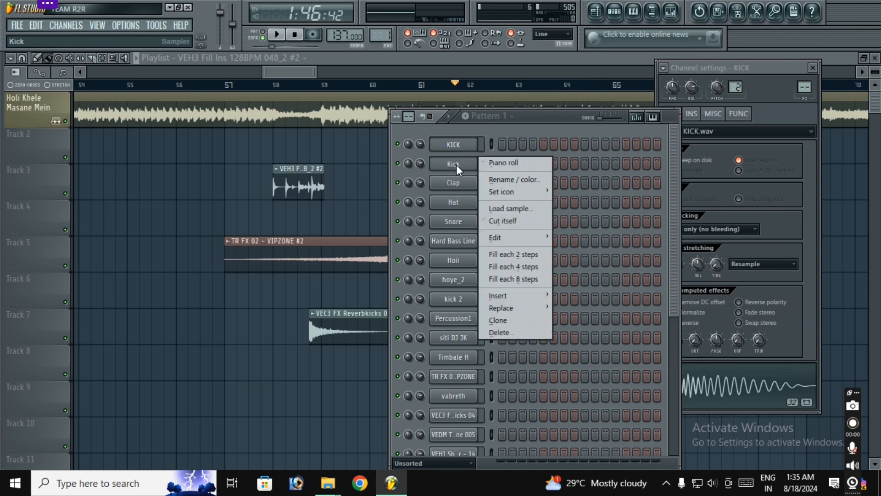
pyautogui.click(508, 331)
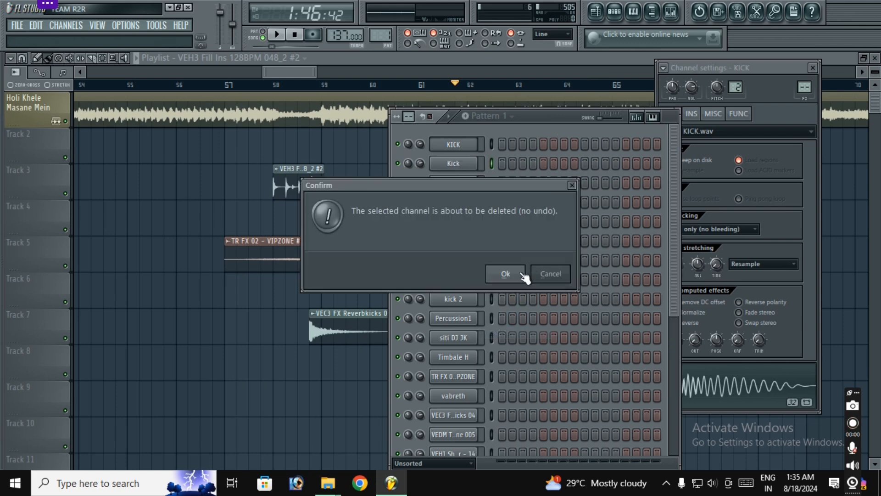
pyautogui.click(505, 274)
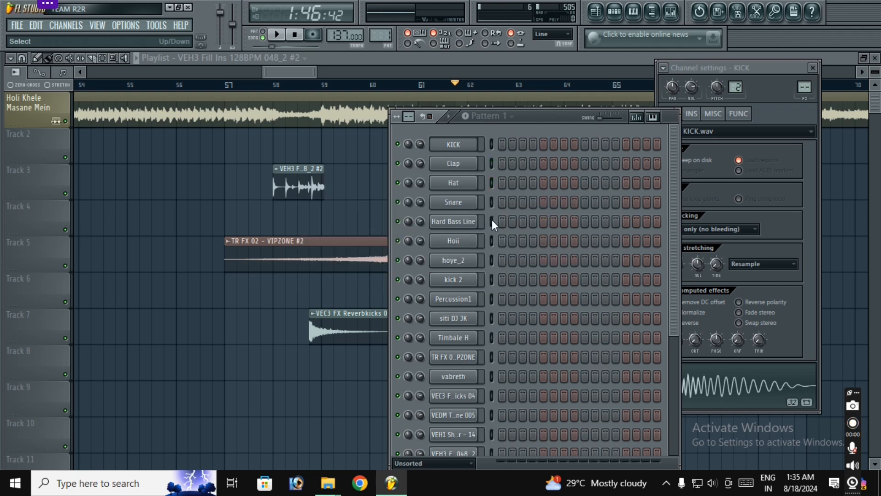
pyautogui.rightClick(456, 165)
pyautogui.click(504, 331)
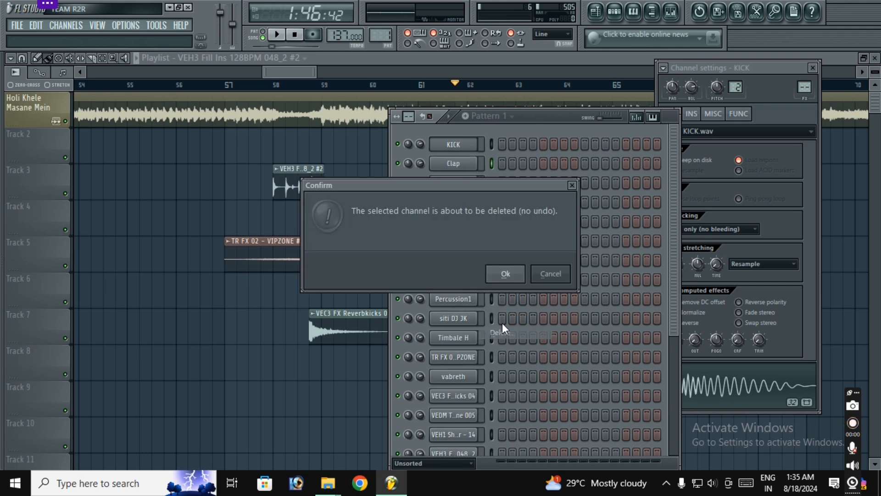
pyautogui.click(505, 274)
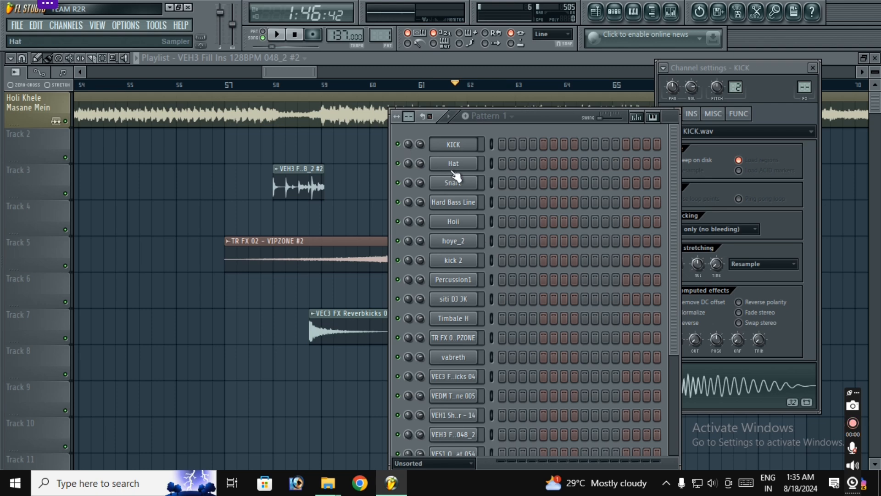
pyautogui.rightClick(479, 161)
pyautogui.click(508, 331)
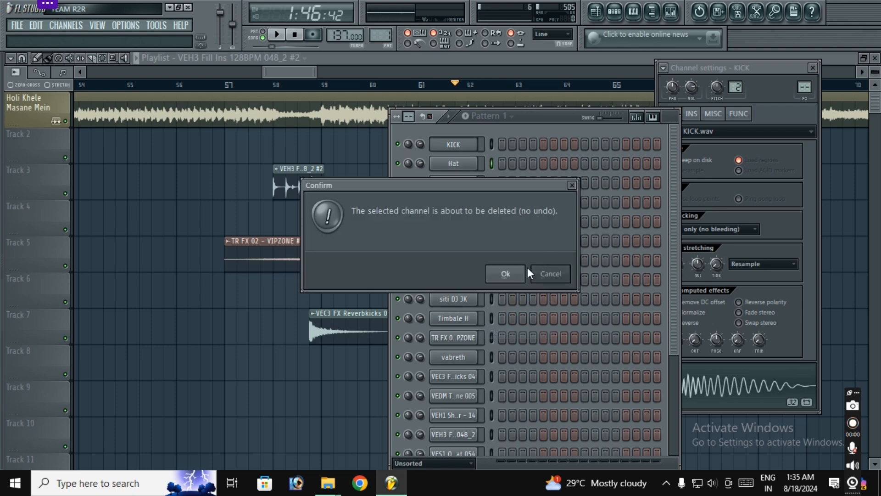
pyautogui.click(518, 273)
pyautogui.rightClick(458, 166)
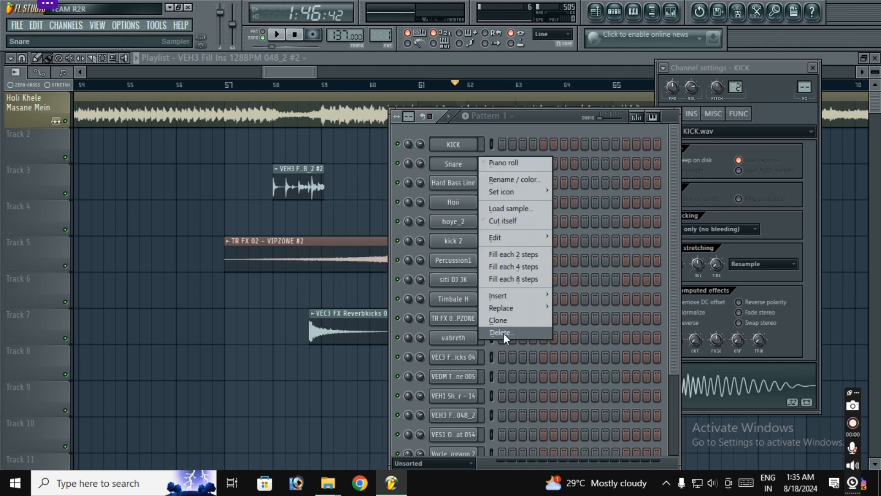
pyautogui.click(503, 331)
pyautogui.click(506, 274)
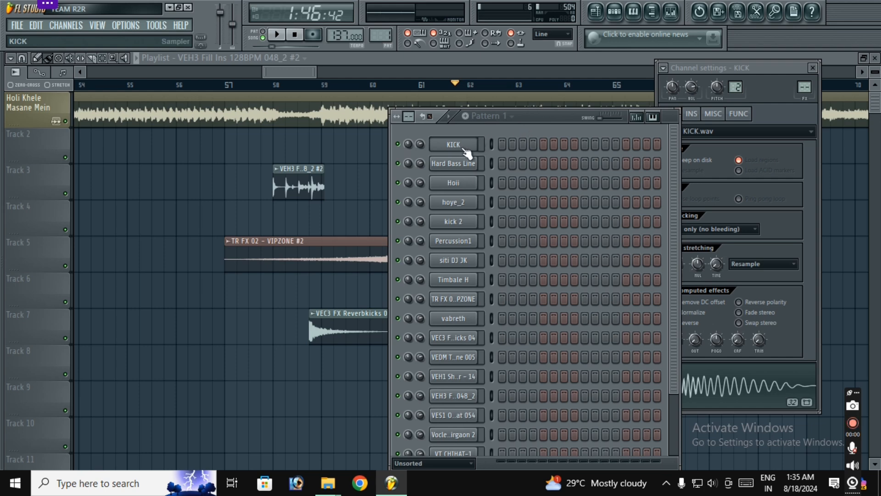
pyautogui.click(502, 144)
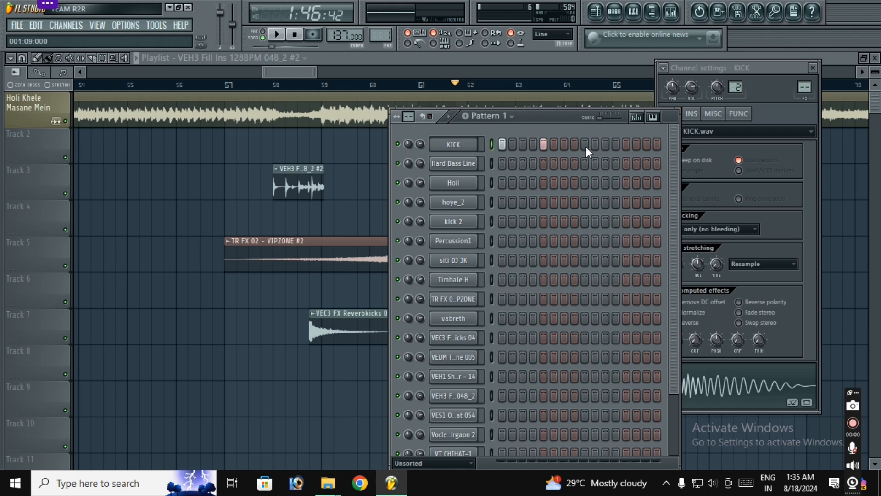
pyautogui.rightClick(585, 144)
pyautogui.rightClick(543, 145)
pyautogui.rightClick(502, 146)
pyautogui.rightClick(628, 145)
# Fill every 4 steps of the KICK channel in Pattern 1 and play the pattern to check it
pyautogui.rightClick(449, 145)
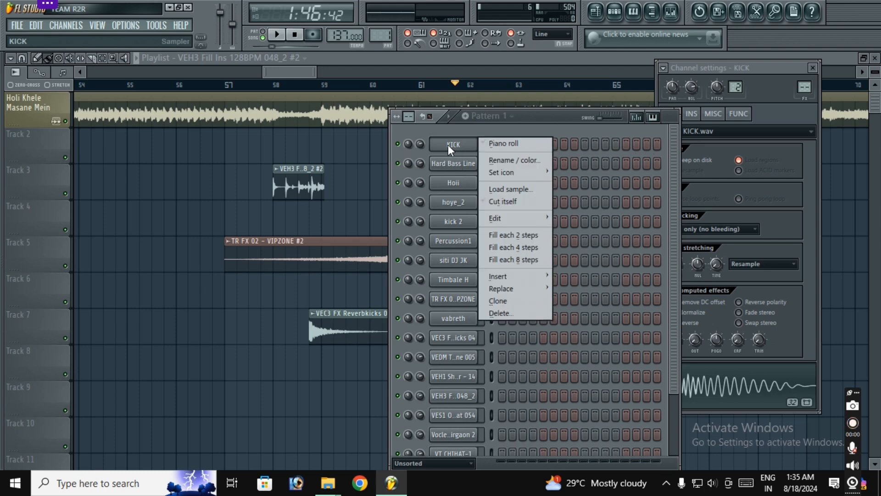
pyautogui.click(527, 249)
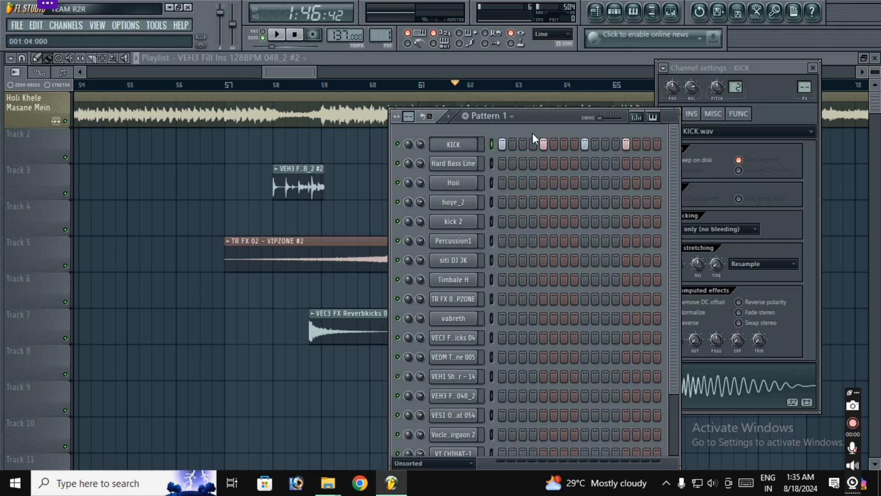
pyautogui.moveTo(559, 115); pyautogui.dragTo(506, 109)
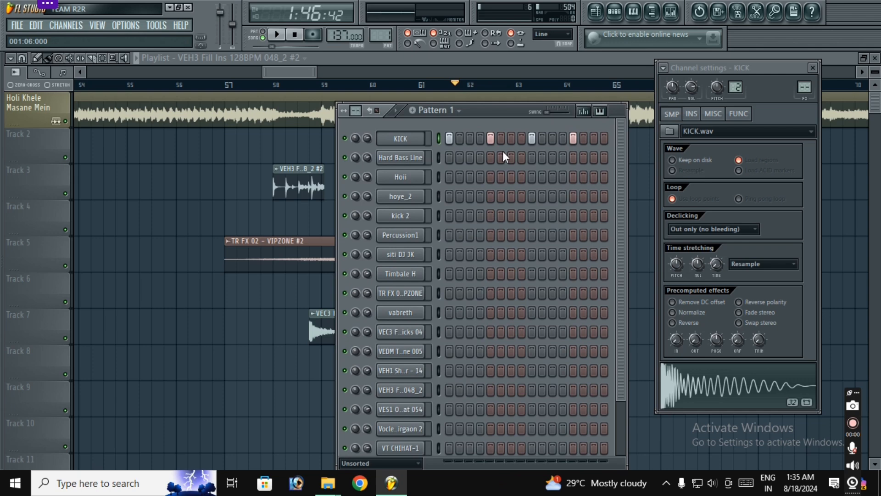
pyautogui.click(401, 115)
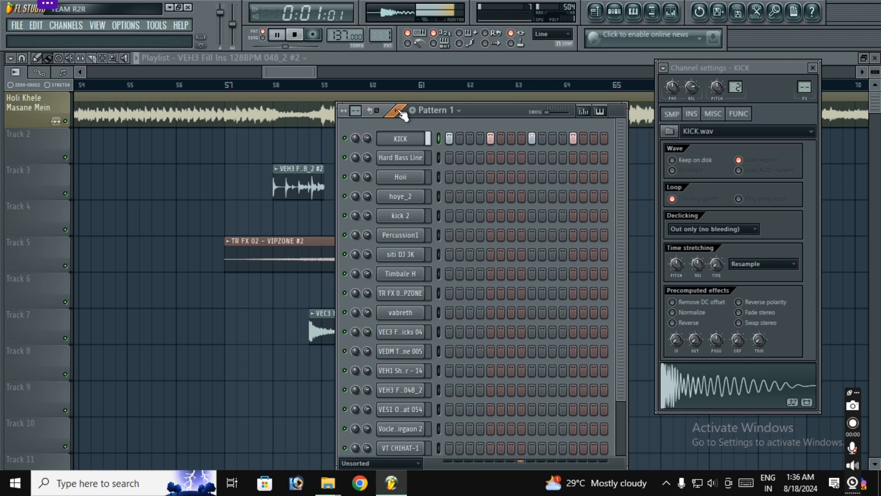
pyautogui.press('space')
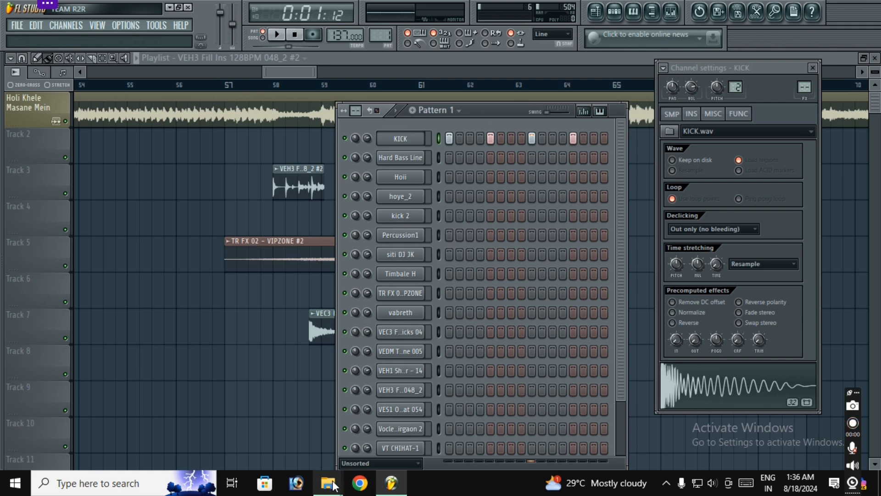
# Audition the VES1 OP Hihat 054, VEH3 Fill Ins and VEH1 Shaker - 14 channels, and fill every 4 steps of the shaker
pyautogui.click(403, 410)
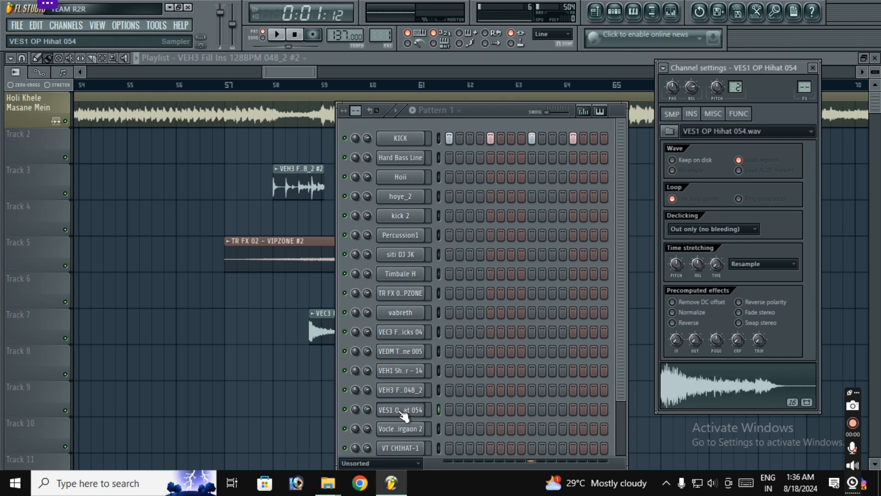
pyautogui.click(404, 390)
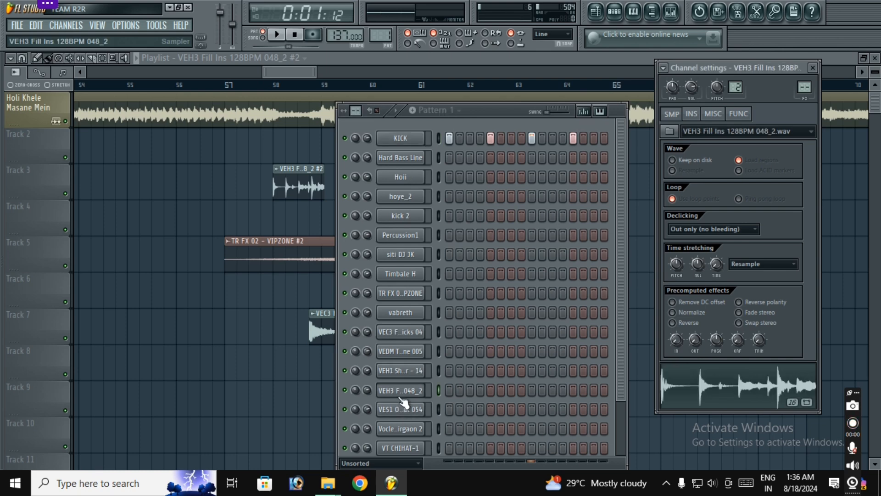
pyautogui.click(406, 371)
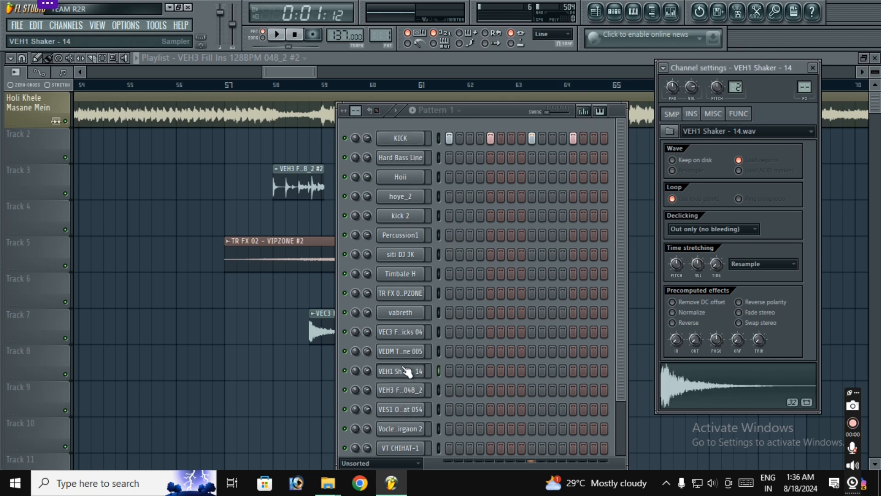
pyautogui.click(716, 401)
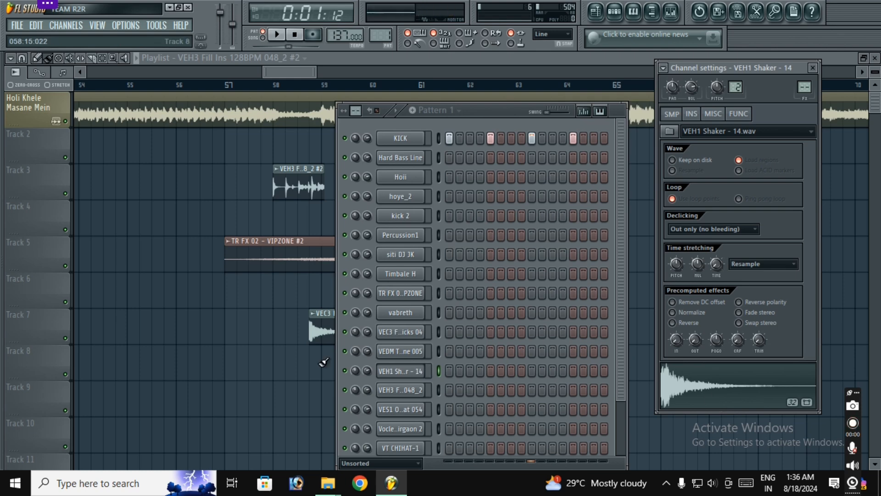
pyautogui.rightClick(395, 370)
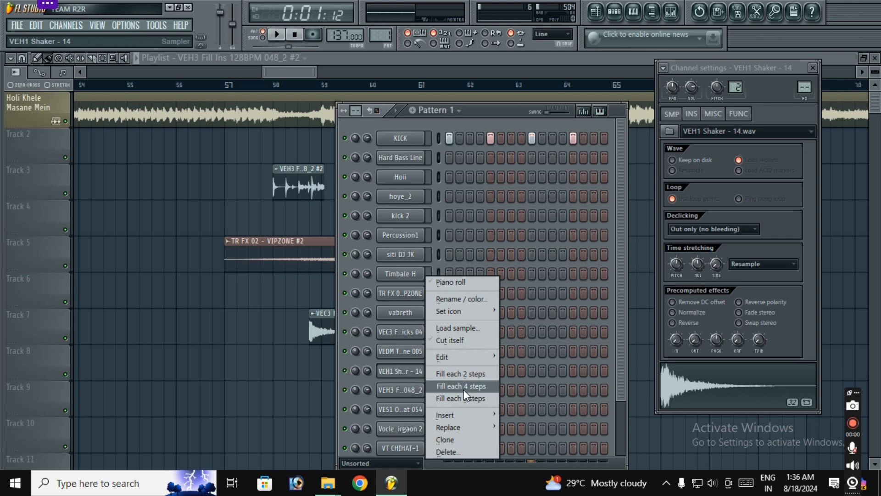
pyautogui.click(464, 386)
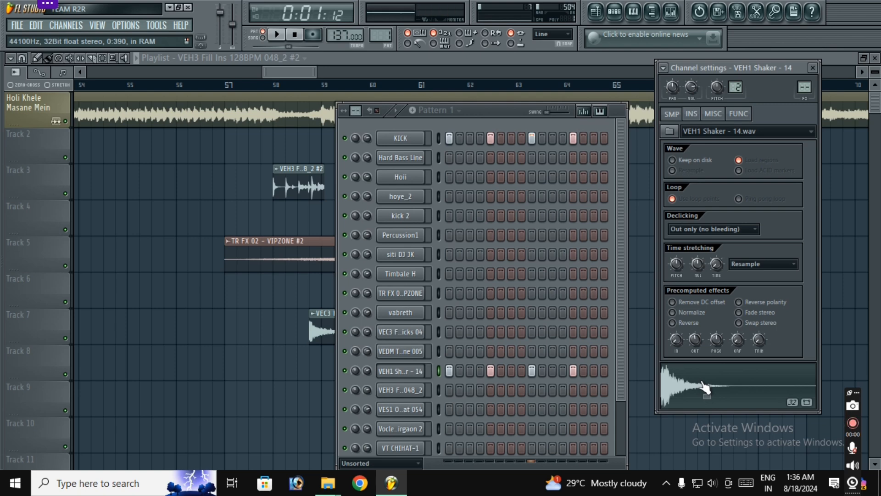
# Route the KICK channel to mixer track 68 and open that track in the mixer
pyautogui.click(400, 138)
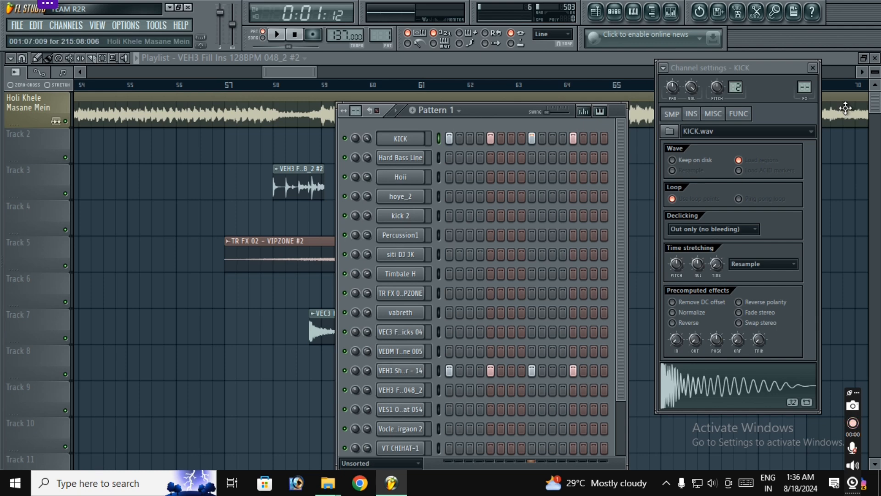
pyautogui.click(804, 88)
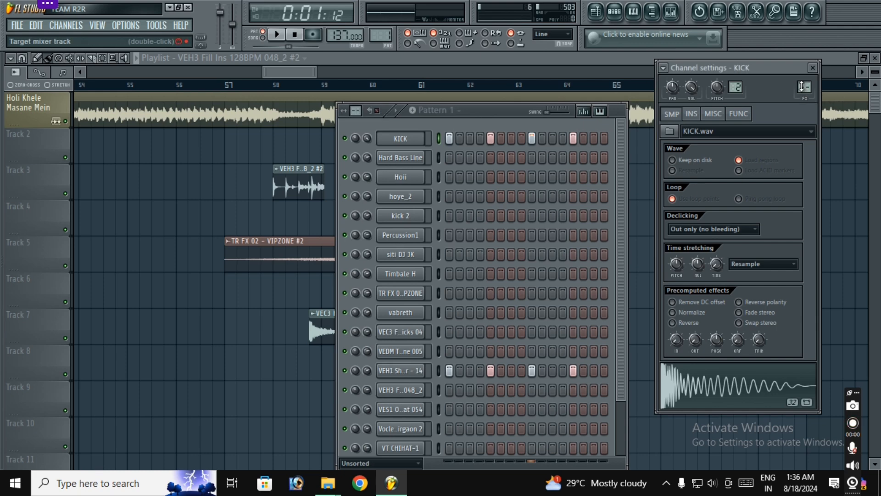
pyautogui.click(802, 86)
pyautogui.moveTo(802, 86); pyautogui.dragTo(802, 64)
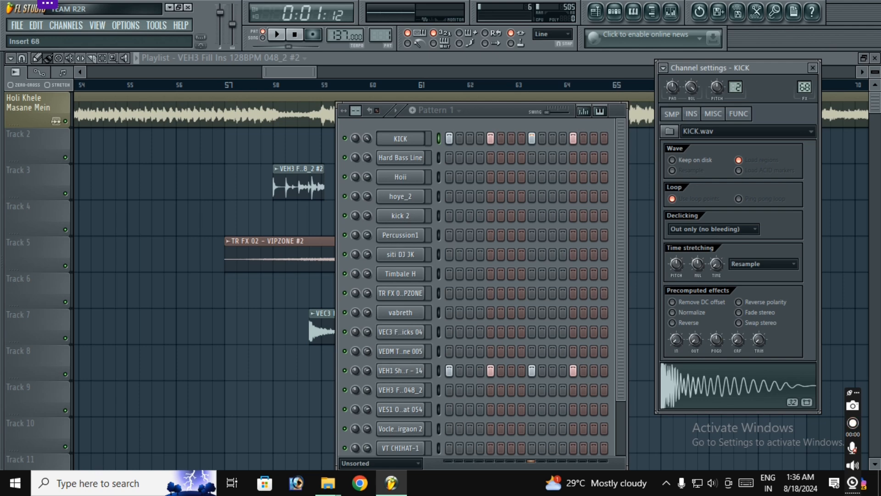
pyautogui.doubleClick(803, 87)
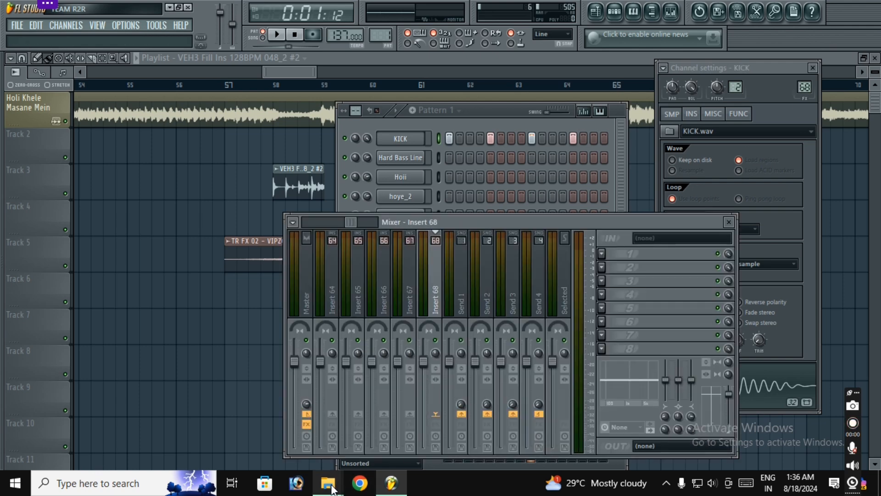
# Load the 68 kick preset from the desktop's preset folder onto mixer Insert 68
pyautogui.moveTo(329, 484)
pyautogui.moveTo(311, 418)
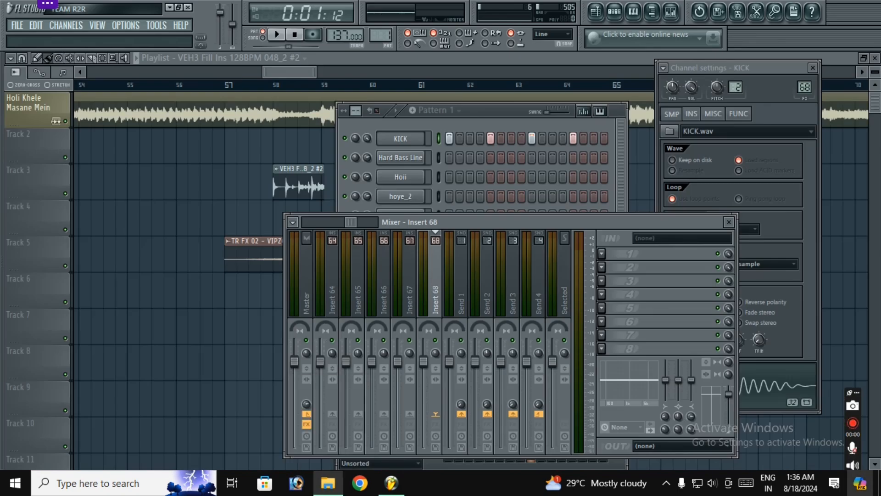
pyautogui.click(859, 483)
pyautogui.click(879, 483)
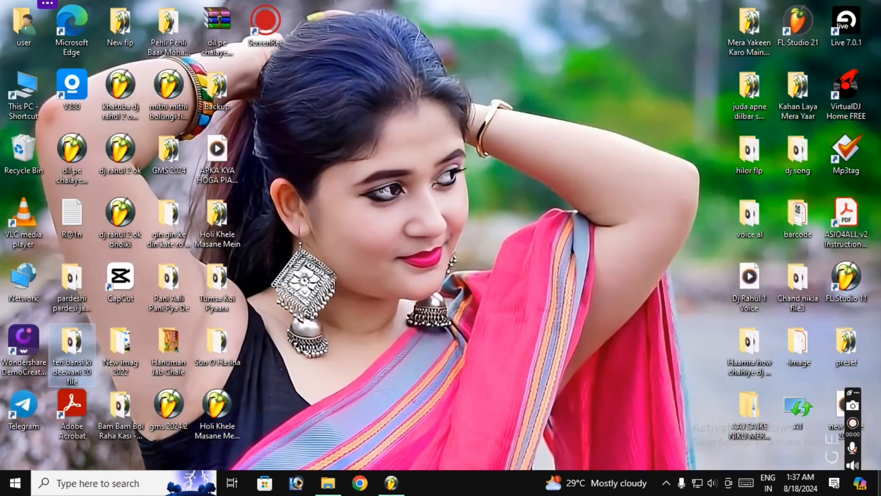
pyautogui.doubleClick(840, 343)
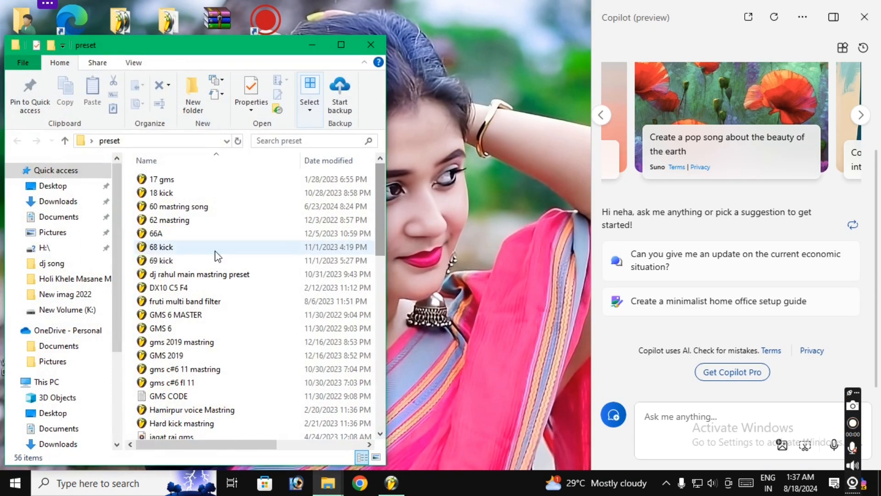
pyautogui.click(186, 250)
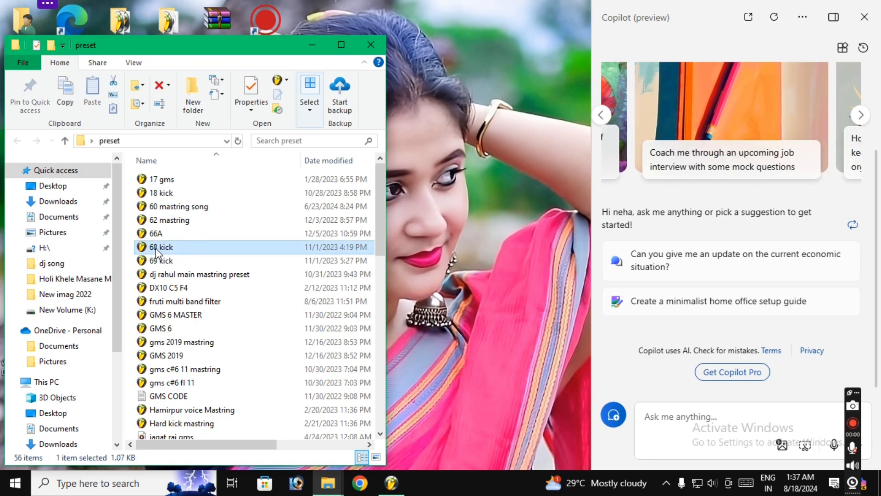
pyautogui.moveTo(156, 248); pyautogui.dragTo(648, 271)
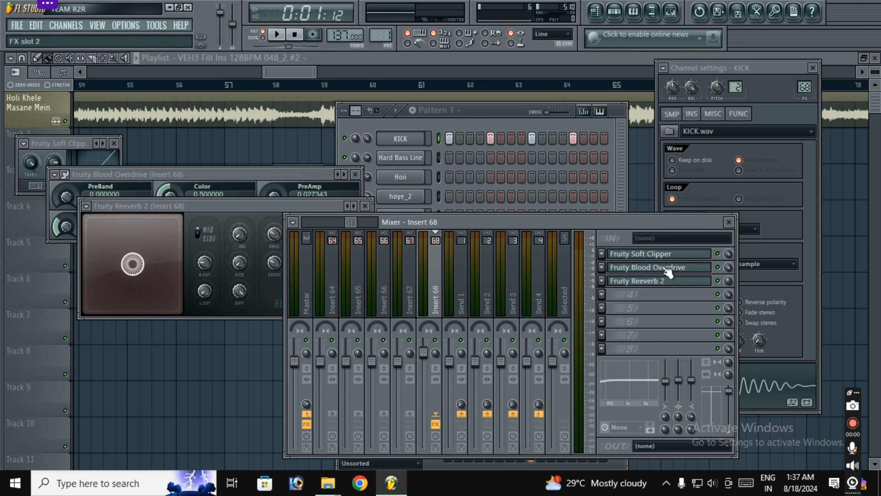
# Play Pattern 1 to check the kick and shaker with the loaded effects, and stop playback
pyautogui.click(769, 69)
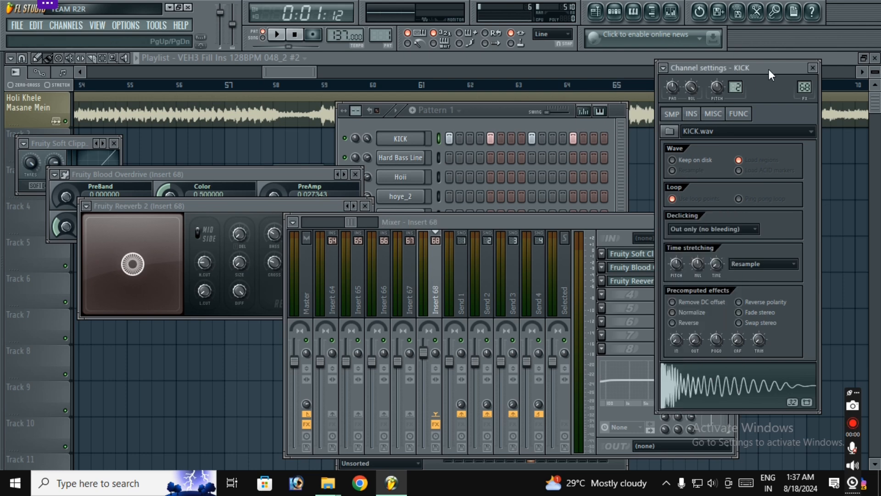
pyautogui.click(398, 110)
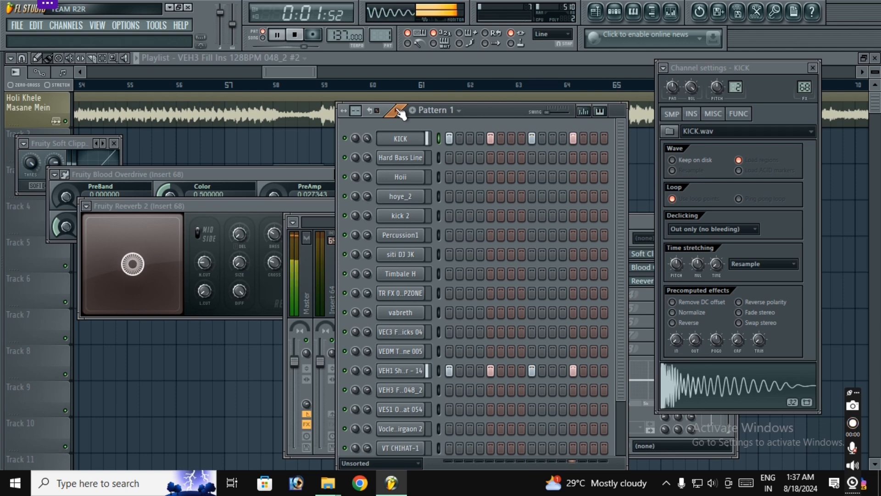
pyautogui.click(399, 112)
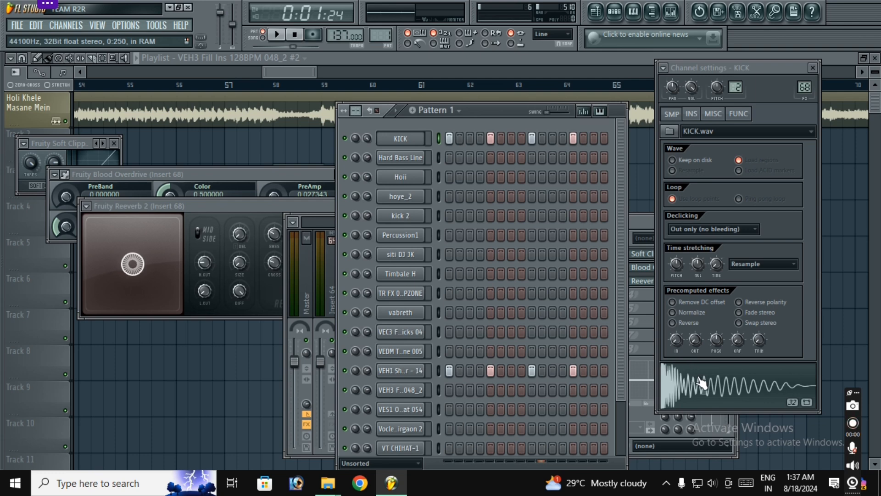
# Try a quick fade-out on the KICK sample, reset it and audition the sample
pyautogui.moveTo(696, 340); pyautogui.dragTo(696, 322)
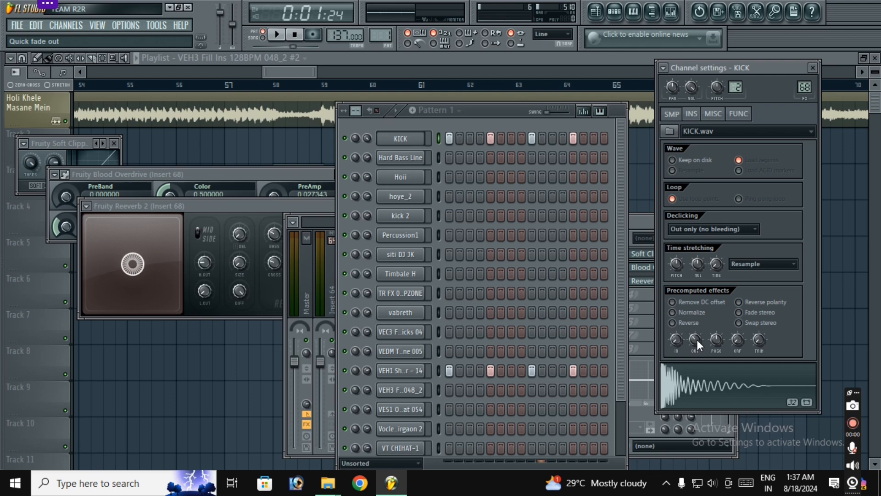
pyautogui.moveTo(697, 339); pyautogui.dragTo(698, 387)
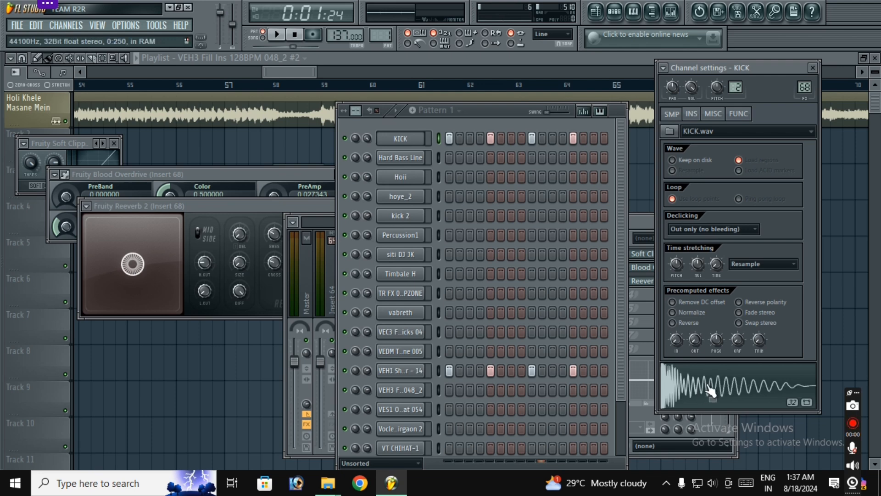
pyautogui.click(710, 389)
pyautogui.click(710, 389)
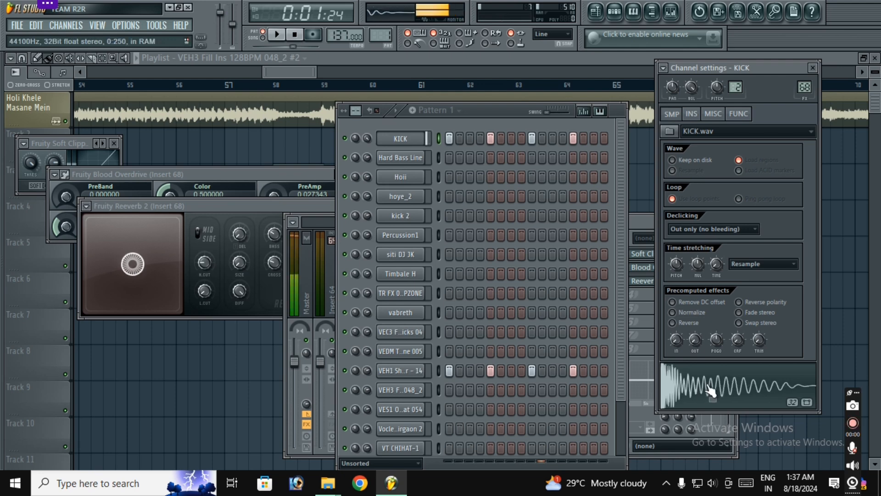
# Audition the KICK sample, play Pattern 1 to hear the kick with the shaker, and stop playback
pyautogui.click(710, 389)
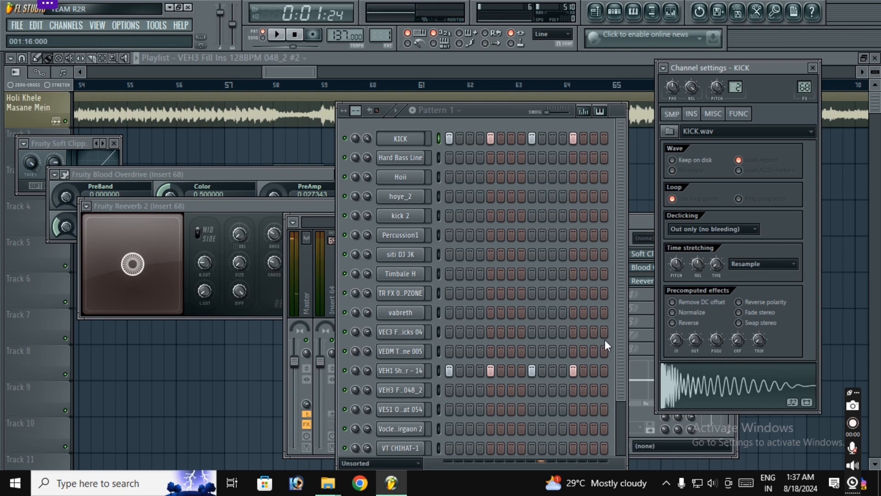
pyautogui.click(467, 109)
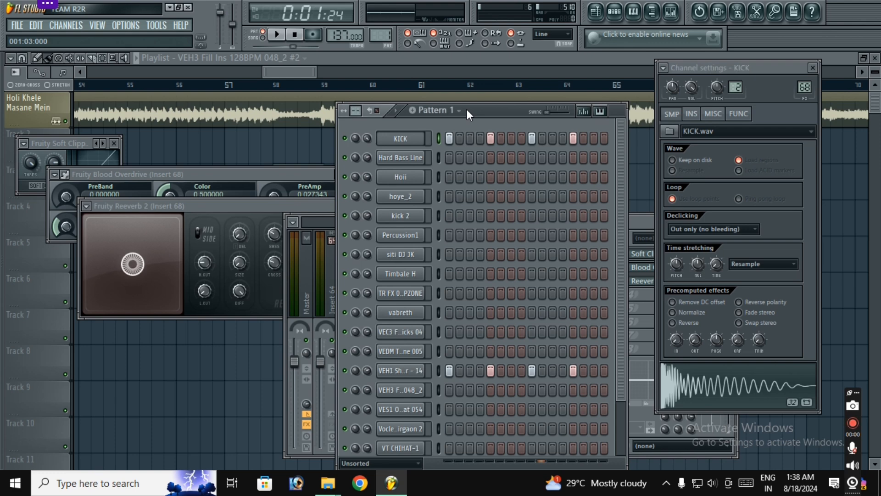
pyautogui.press('space')
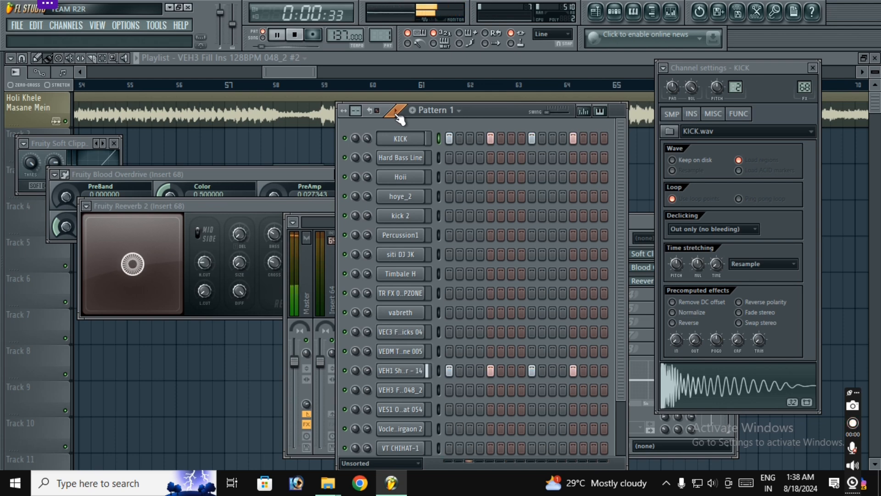
pyautogui.press('space')
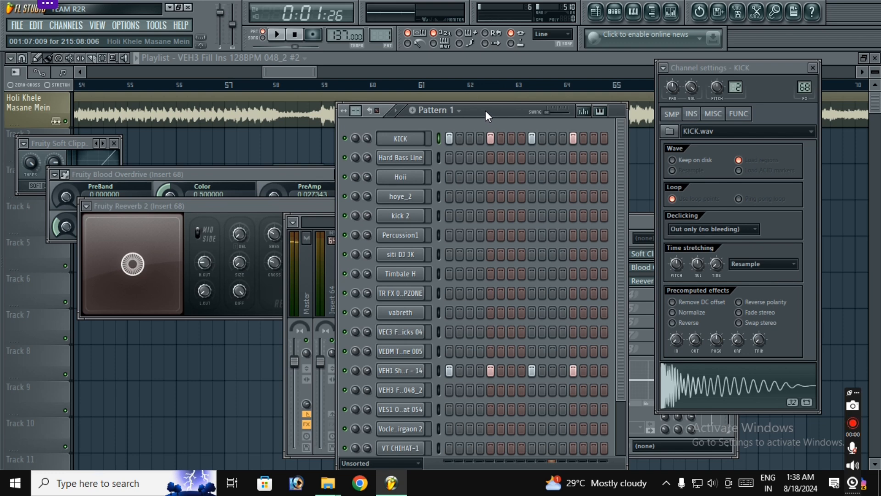
# Switch to the empty Pattern 2, open the Hard Bass Line channel settings and audition its sample
pyautogui.press('F4')
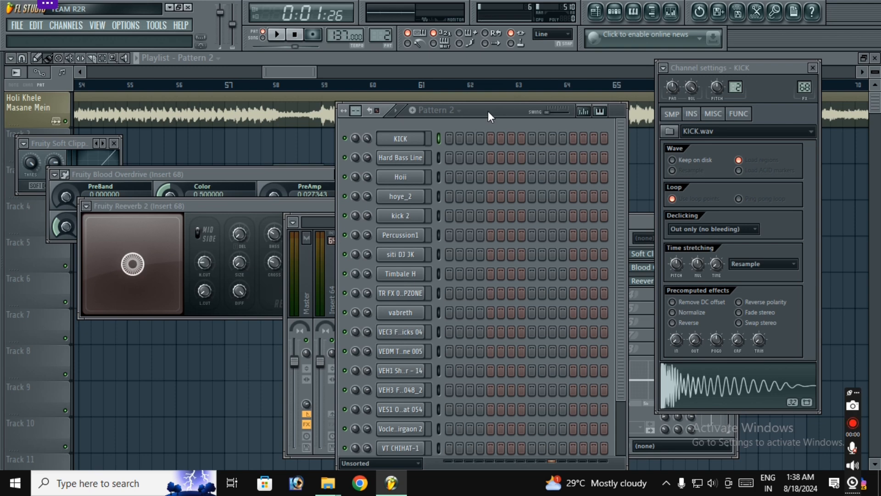
pyautogui.click(408, 158)
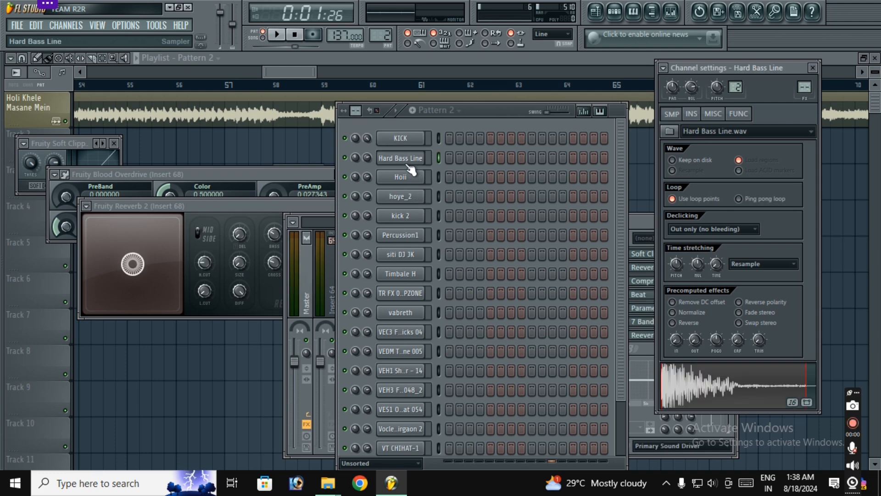
pyautogui.click(699, 381)
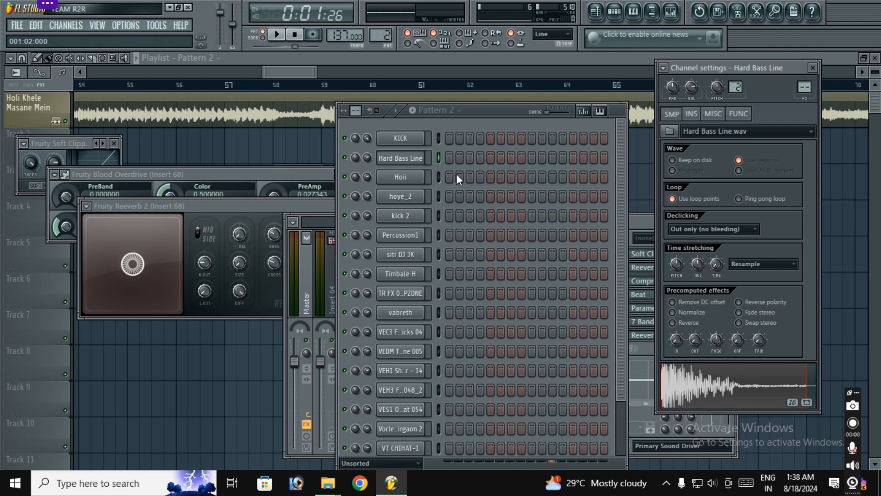
# Program Hard Bass Line hits on steps 4, 7, 12 and 15 of Pattern 2
pyautogui.rightClick(414, 158)
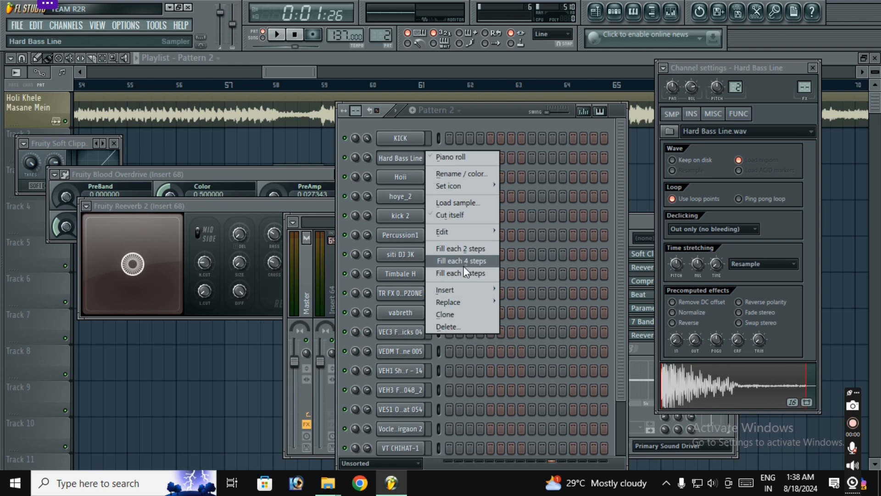
pyautogui.click(491, 109)
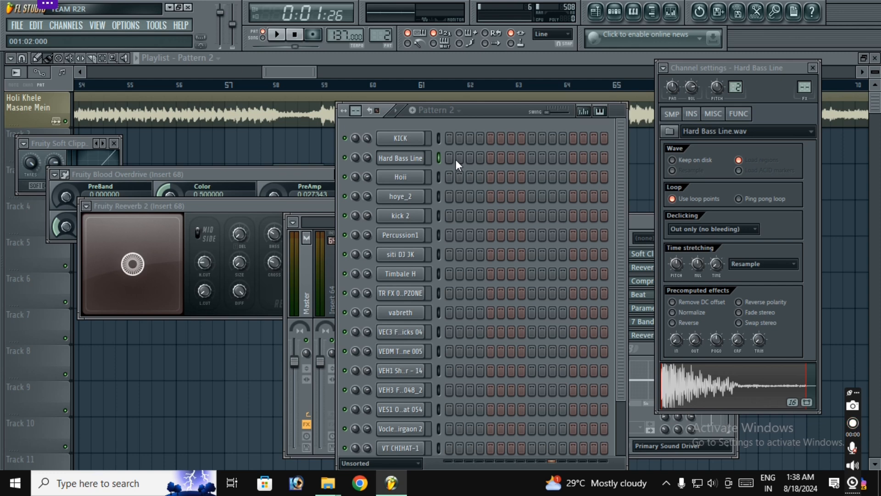
pyautogui.click(480, 159)
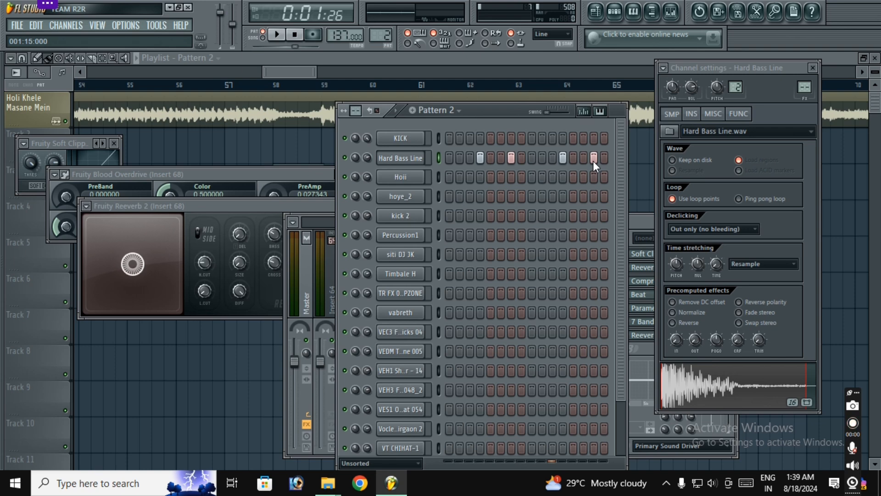
# Send the Hard Bass Line steps to the piano roll and shorten all four C5 notes to one step each
pyautogui.rightClick(410, 160)
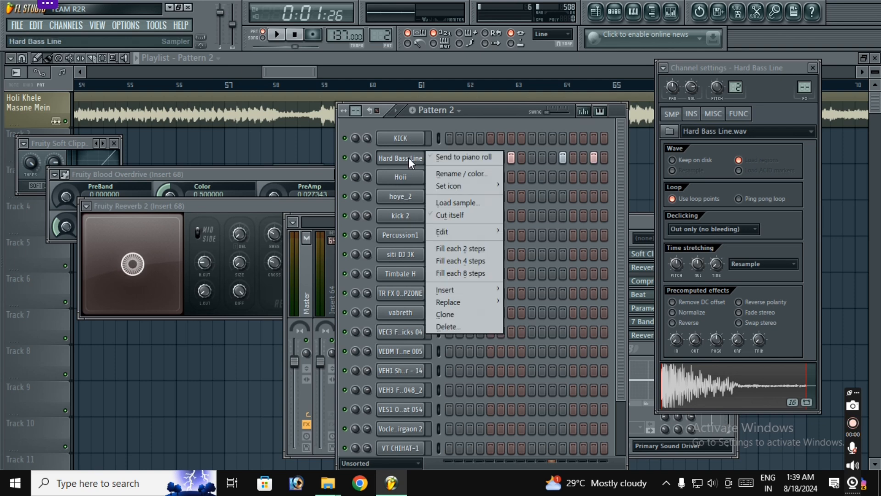
pyautogui.click(450, 159)
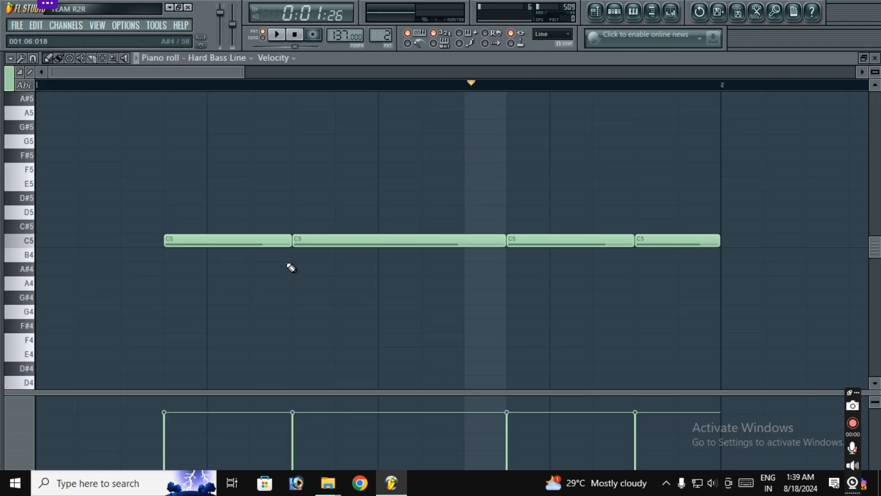
pyautogui.scroll(-2, 319, 87)
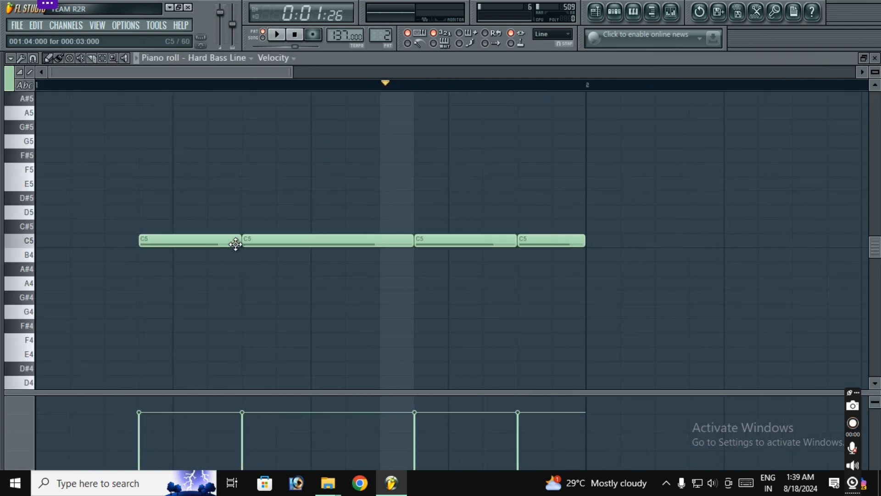
pyautogui.moveTo(237, 242); pyautogui.dragTo(175, 240)
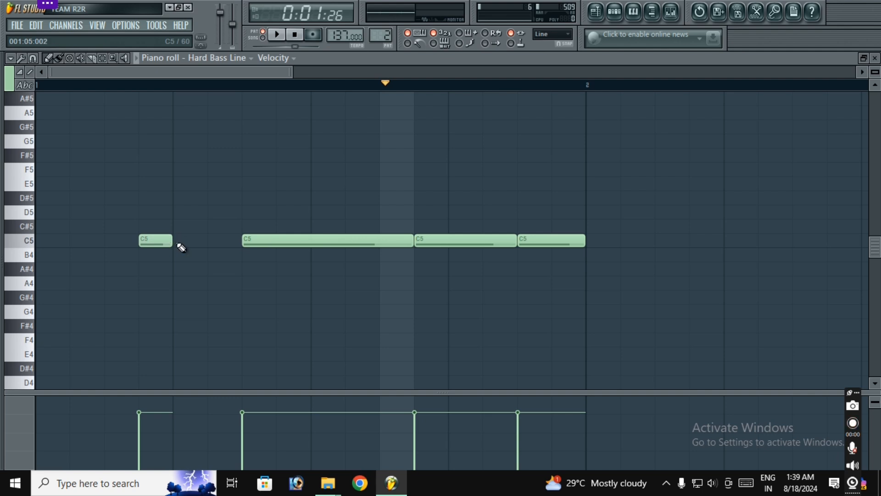
pyautogui.moveTo(413, 240); pyautogui.dragTo(275, 238)
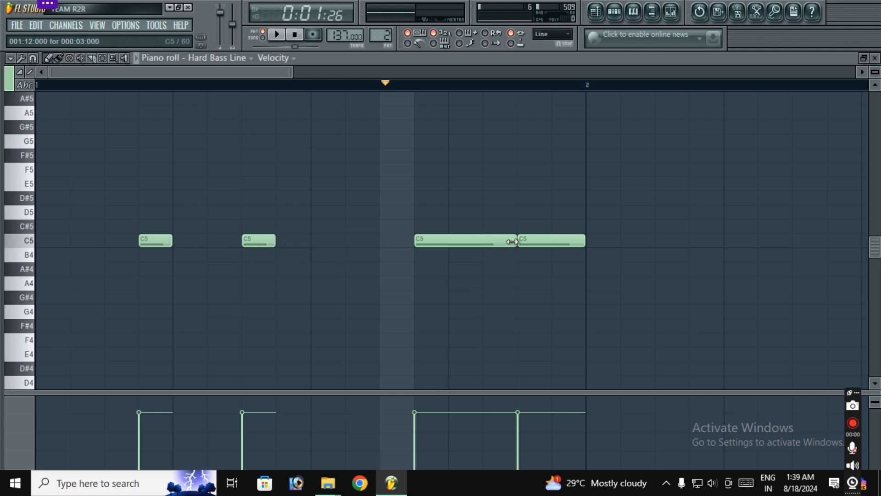
pyautogui.moveTo(514, 240); pyautogui.dragTo(436, 237)
pyautogui.moveTo(582, 240); pyautogui.dragTo(547, 241)
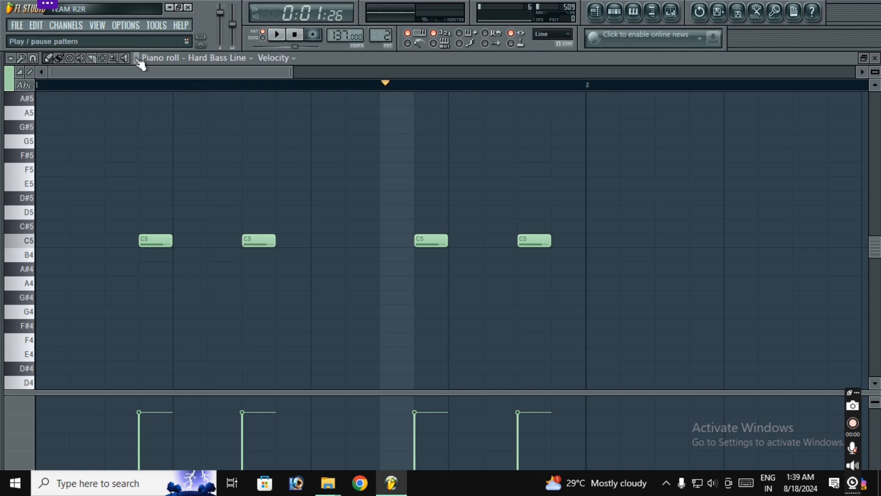
# Play the shortened bass notes in the piano roll, stop playback and look over the empty bars after them
pyautogui.press('space')
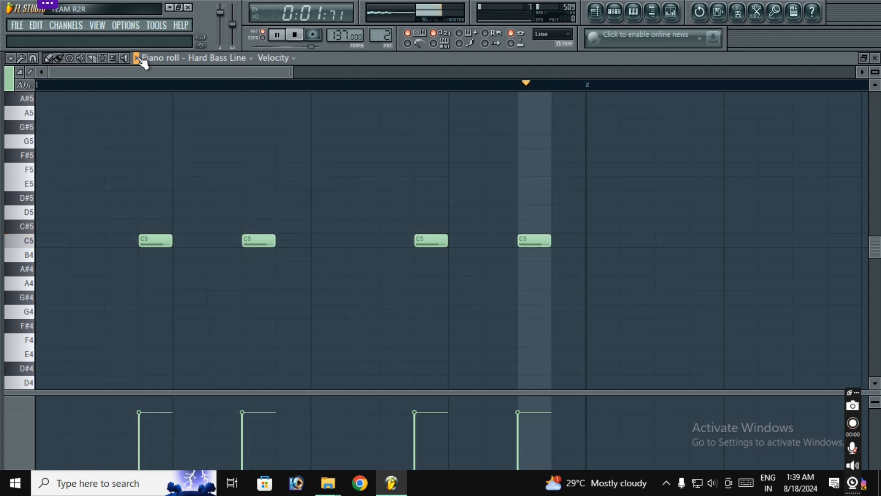
pyautogui.press('space')
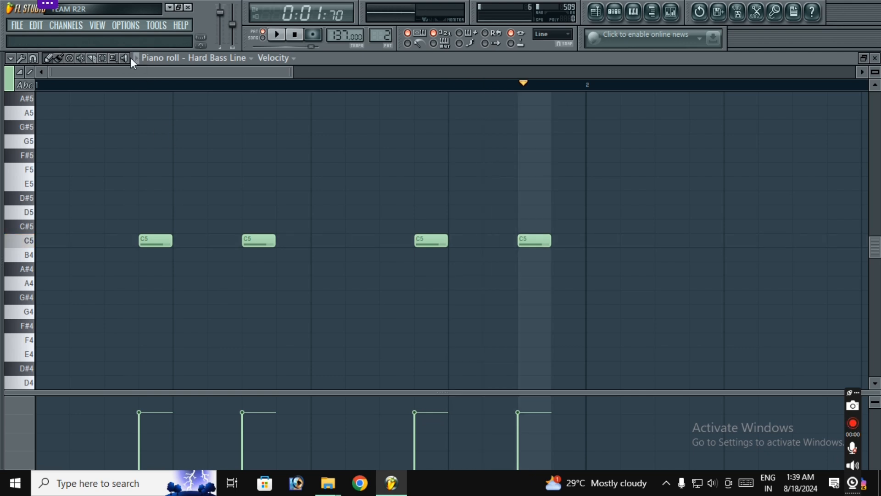
pyautogui.moveTo(125, 225); pyautogui.dragTo(641, 349)
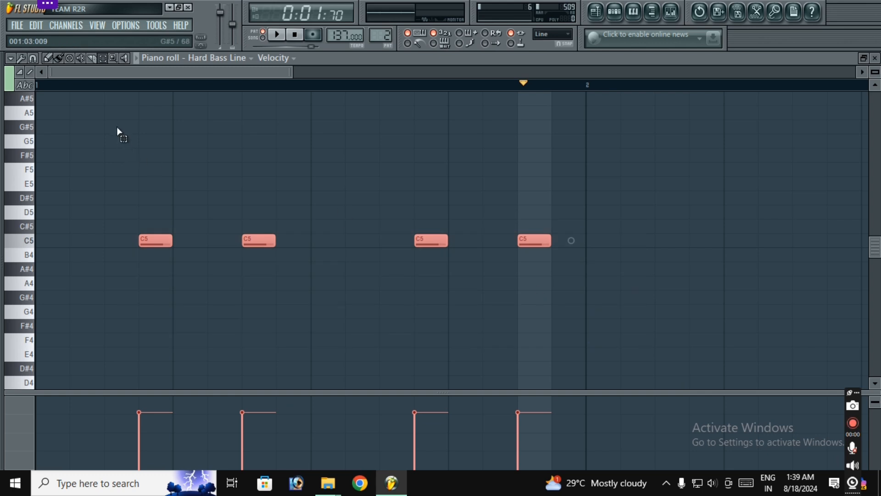
pyautogui.click(137, 58)
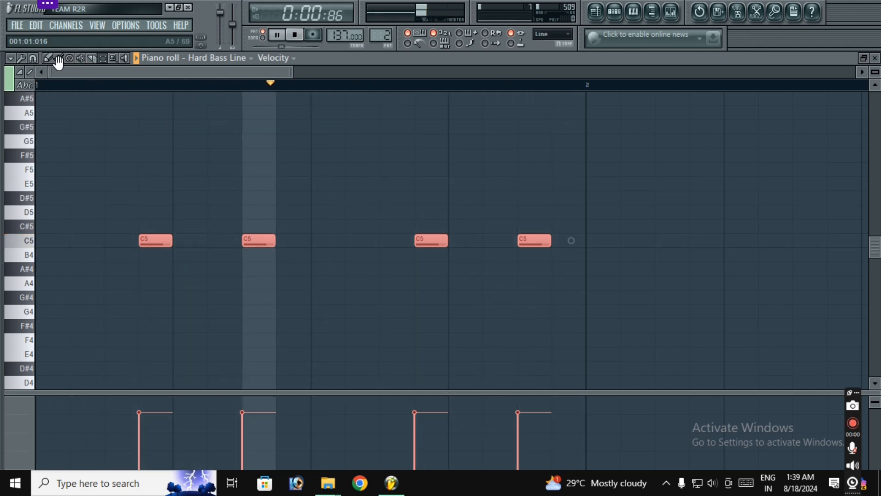
pyautogui.click(137, 59)
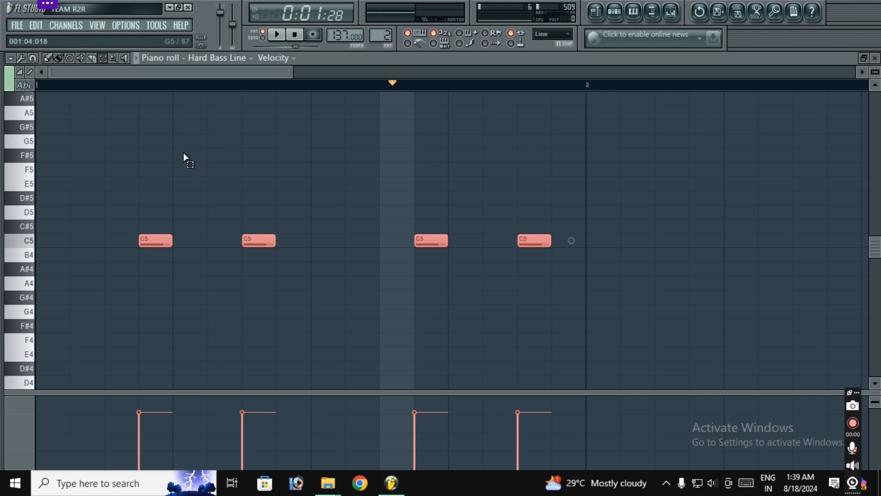
pyautogui.click(281, 149)
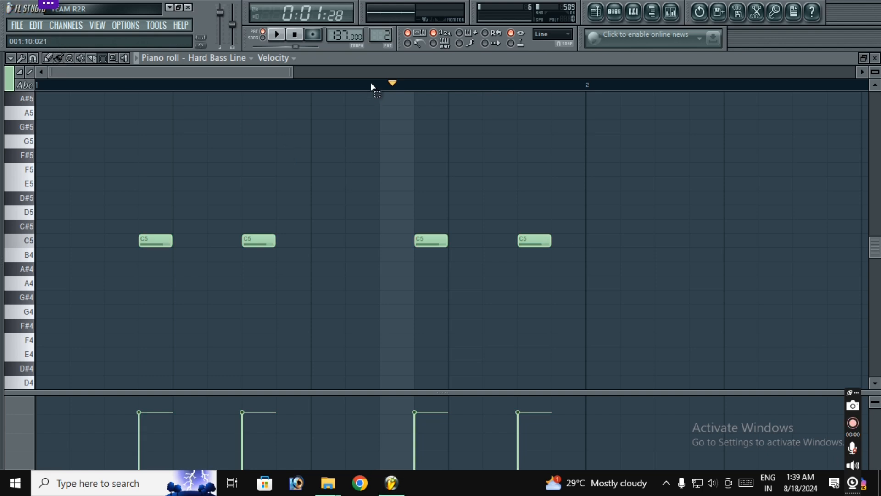
pyautogui.moveTo(282, 76); pyautogui.dragTo(368, 77)
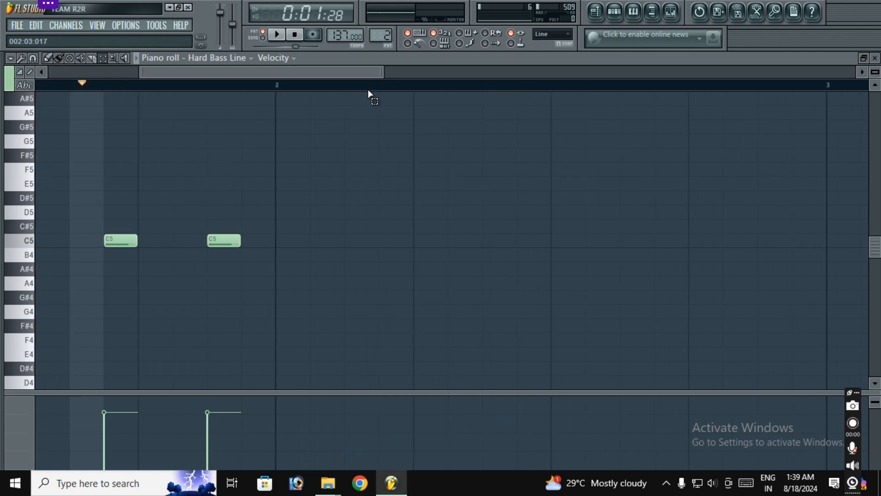
pyautogui.scroll(-4, 368, 89)
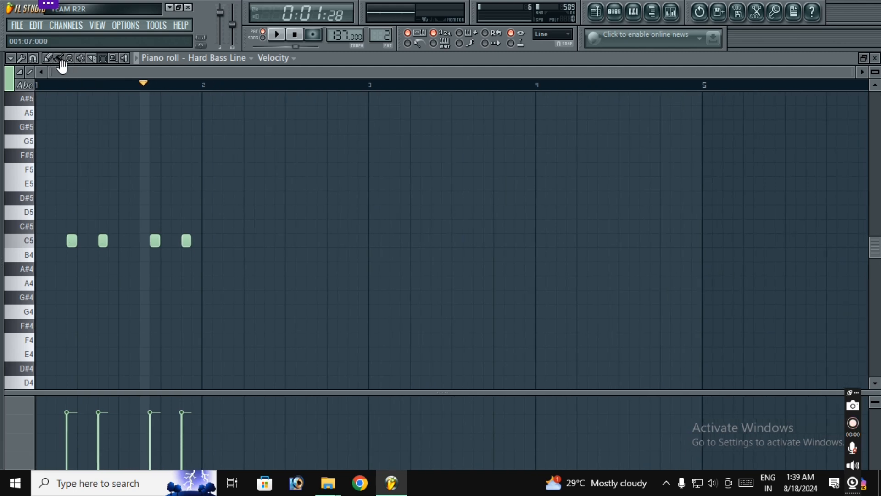
# Leave the piano roll for the playlist, reopen the step sequencer and play Pattern 2 to check the bass line
pyautogui.click(864, 58)
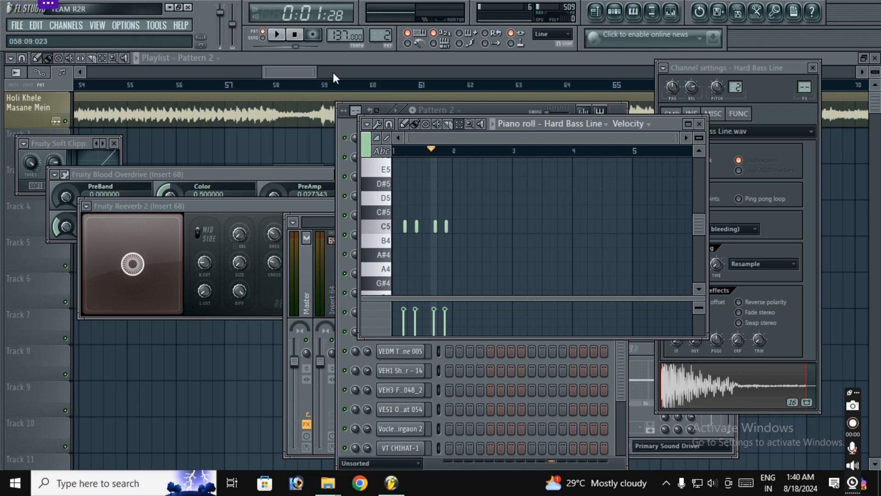
pyautogui.click(304, 71)
pyautogui.scroll(-3, 337, 86)
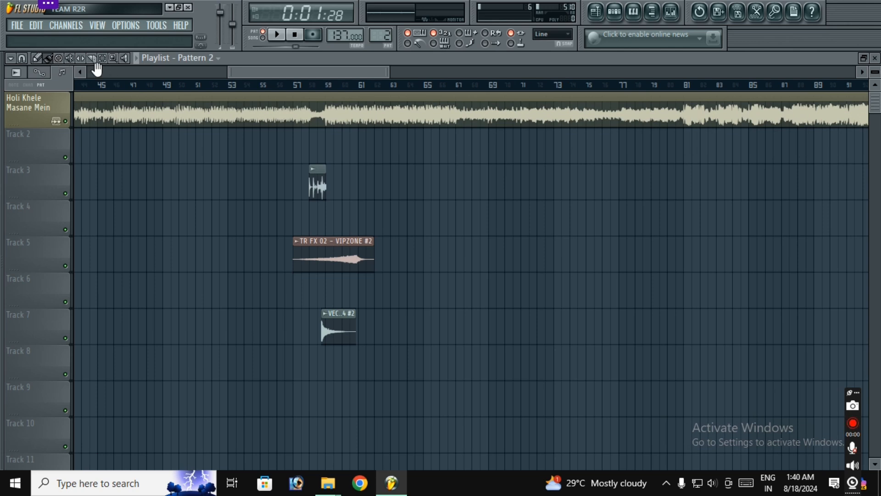
pyautogui.scroll(-3, 413, 88)
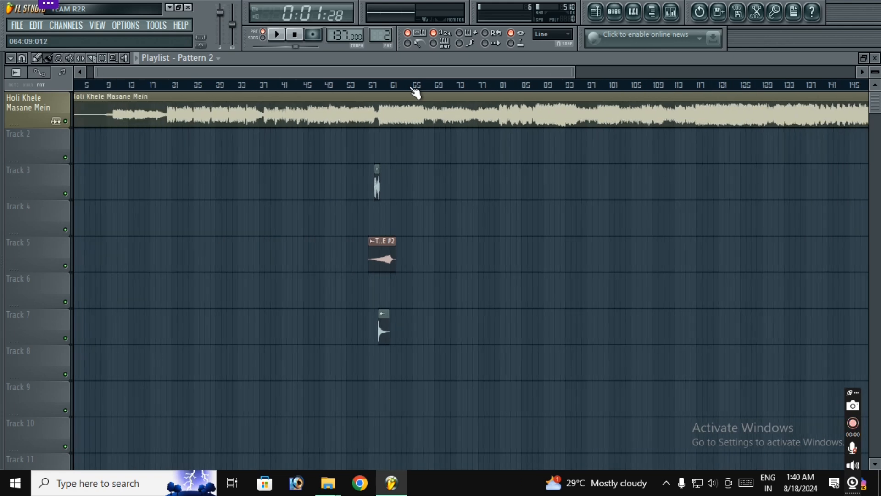
pyautogui.scroll(5, 414, 90)
pyautogui.scroll(2, 415, 90)
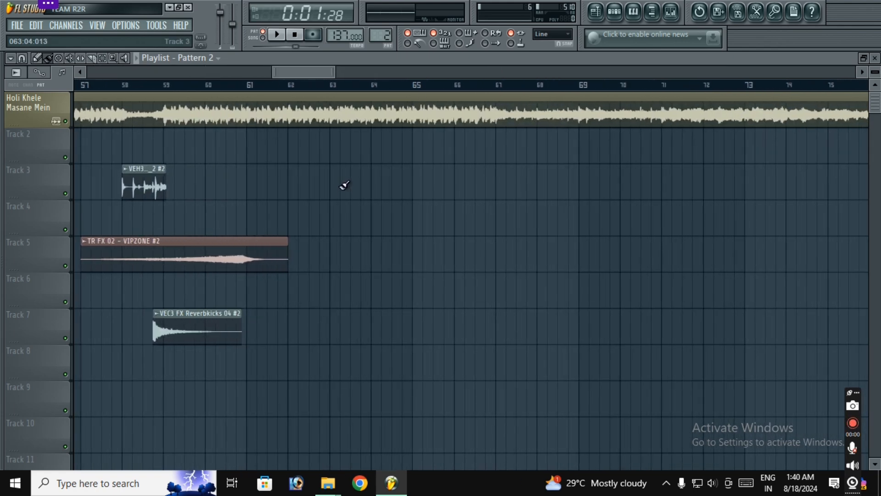
pyautogui.click(623, 19)
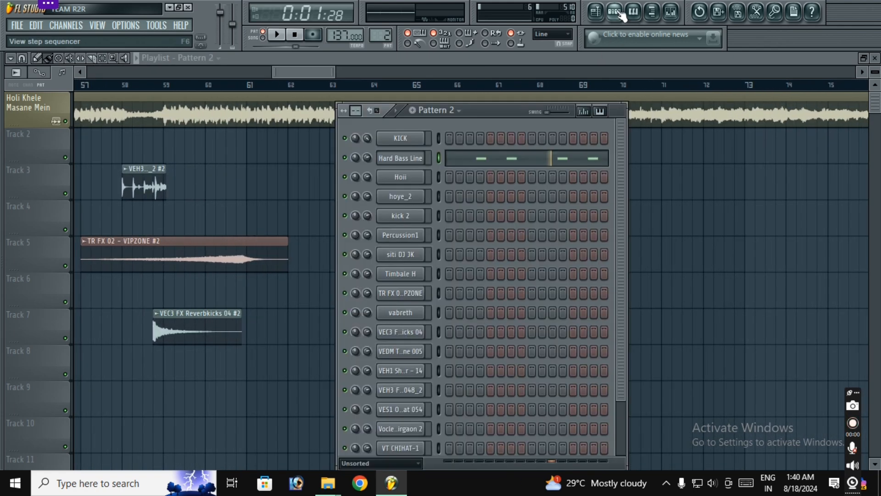
pyautogui.press('space')
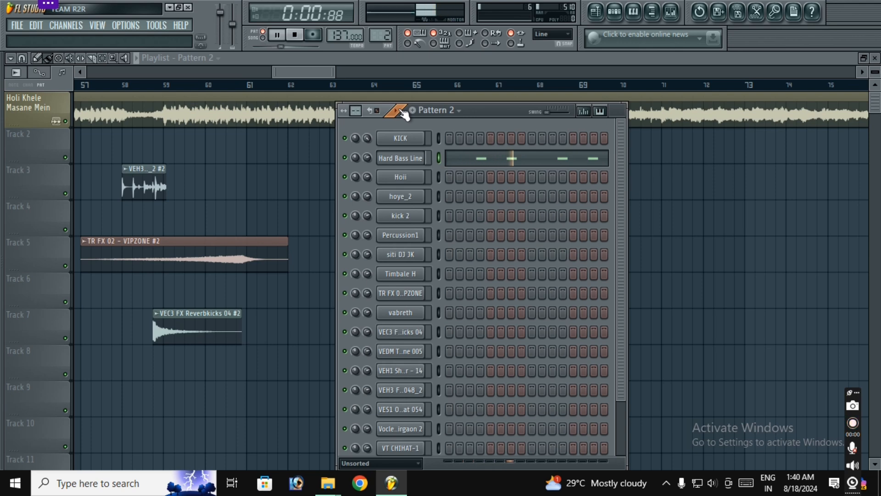
pyautogui.press('space')
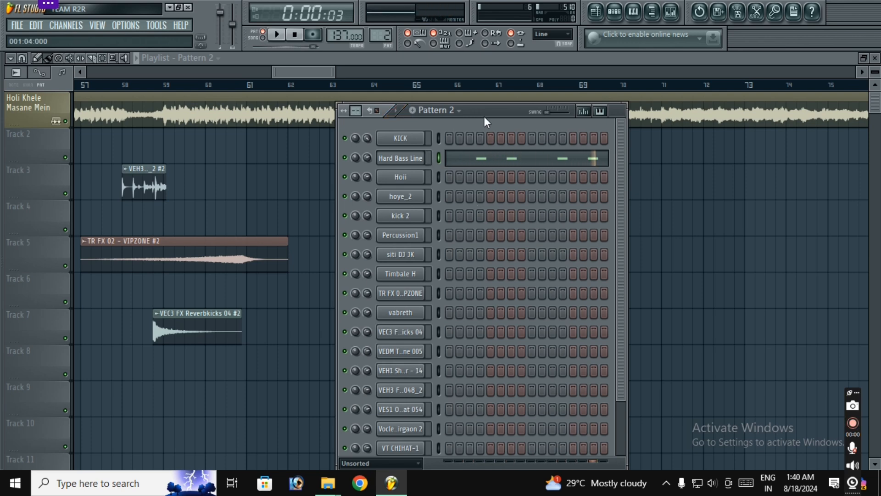
# Switch to empty Pattern 3 and audition the VES1 OP Hihat 054, Vocle and VT CHIHAT-1 samples in their channel settings
pyautogui.press('KP_Add')
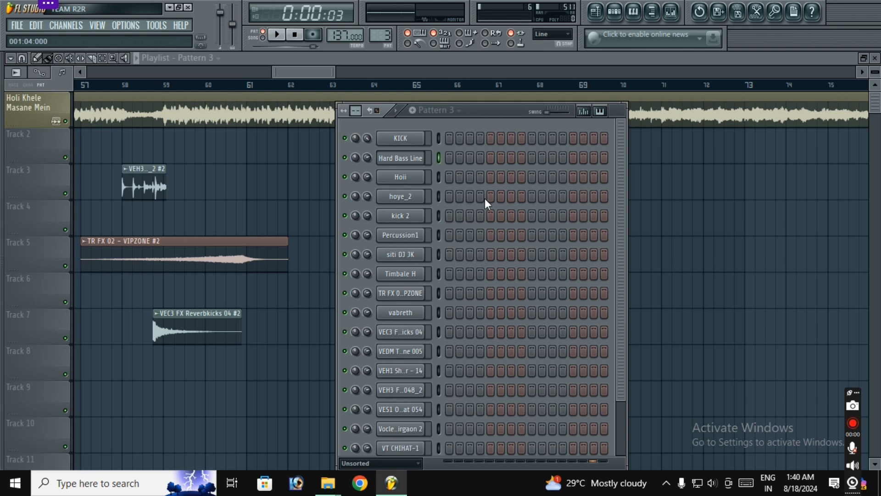
pyautogui.scroll(-3, 477, 267)
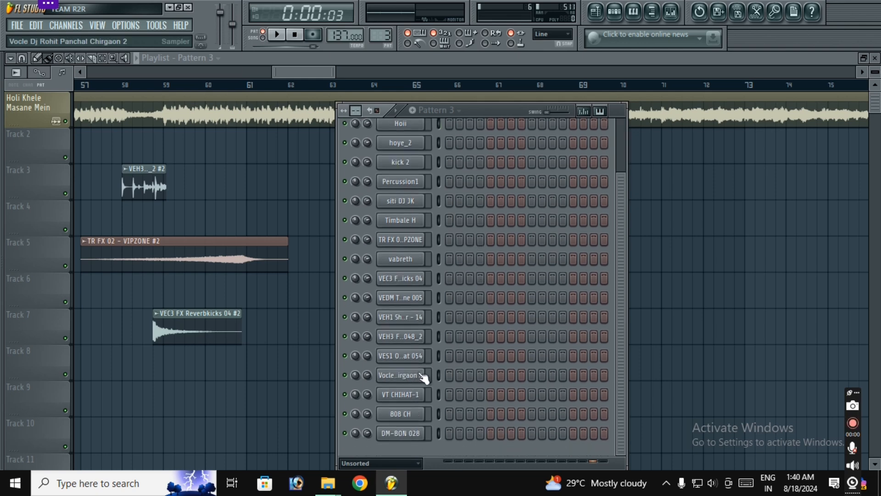
pyautogui.click(415, 354)
pyautogui.click(731, 388)
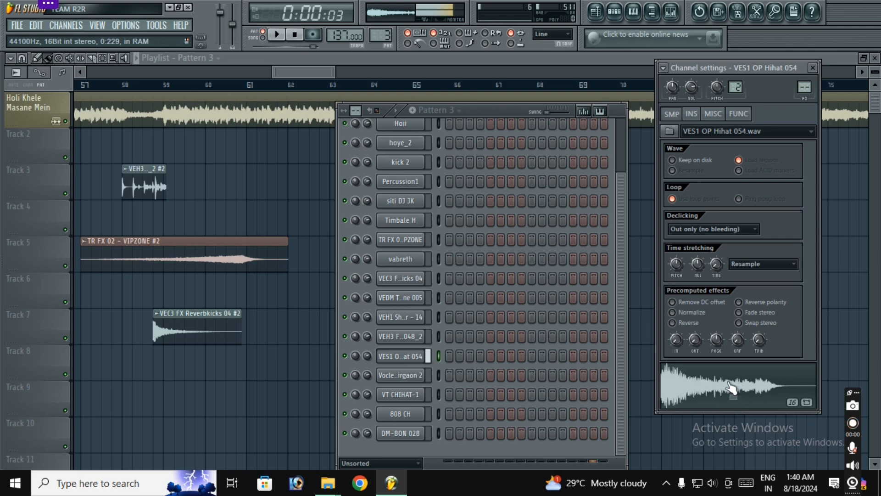
pyautogui.click(731, 388)
pyautogui.click(398, 376)
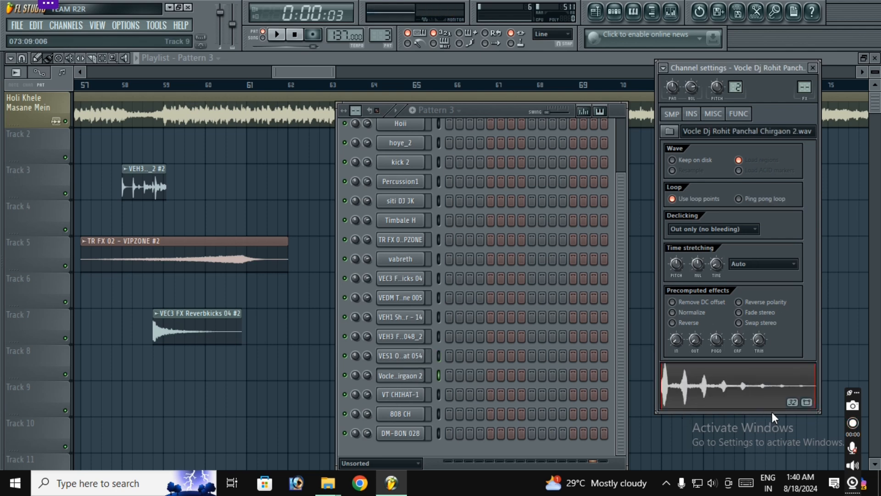
pyautogui.click(394, 402)
pyautogui.click(742, 390)
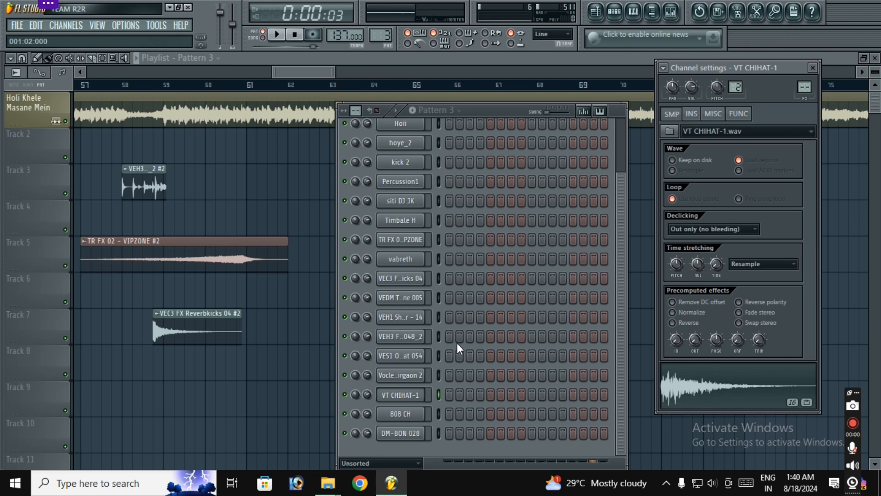
# Program VT CHIHAT-1 hits on steps 3, 4, 7, 8, 11, 12, 15 and 16 of Pattern 3 and play them back
pyautogui.moveTo(479, 394); pyautogui.dragTo(471, 395)
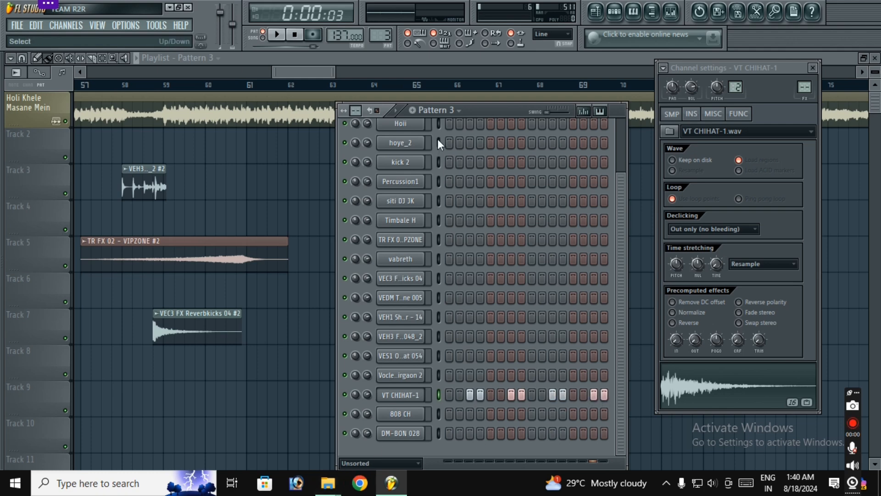
pyautogui.click(398, 111)
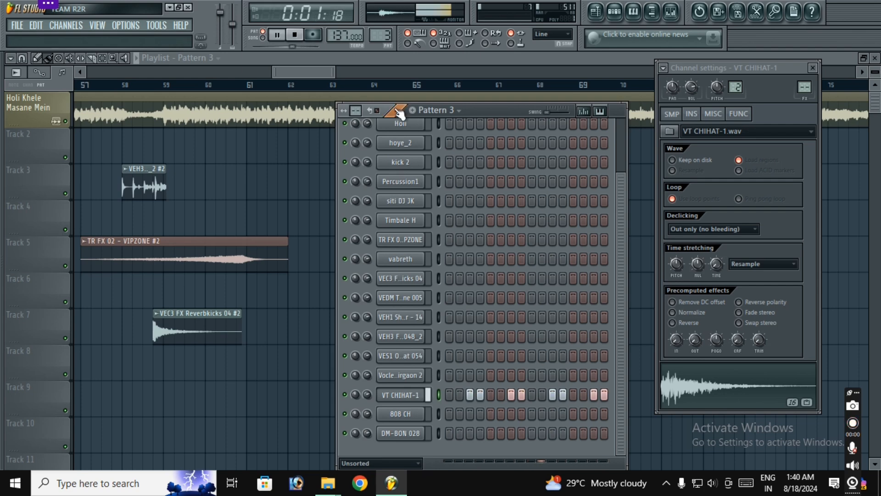
pyautogui.press('space')
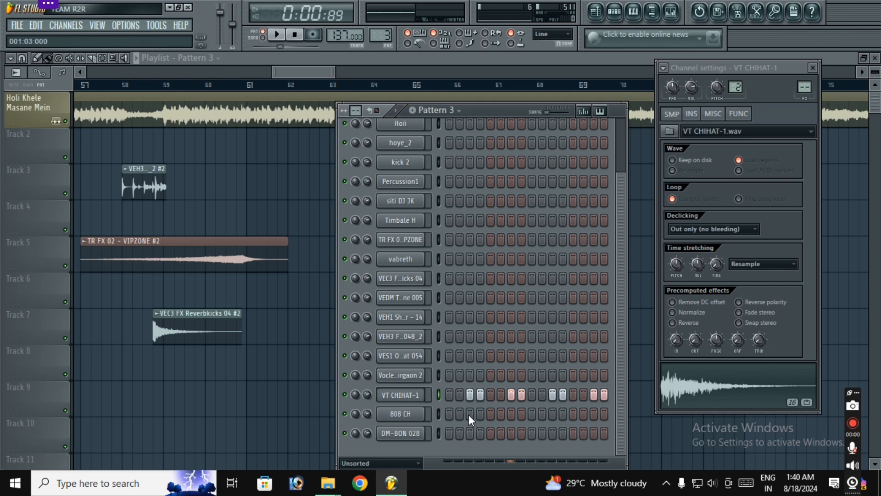
# Add DM-BON 028 hits on steps 3, 4, 7, 8, 11, 12, 15 and 16, and audition its sample
pyautogui.click(480, 433)
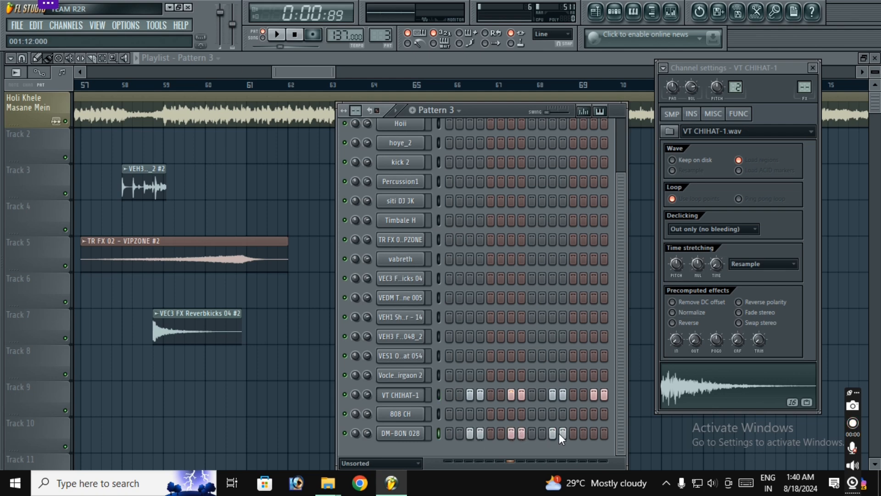
pyautogui.click(408, 436)
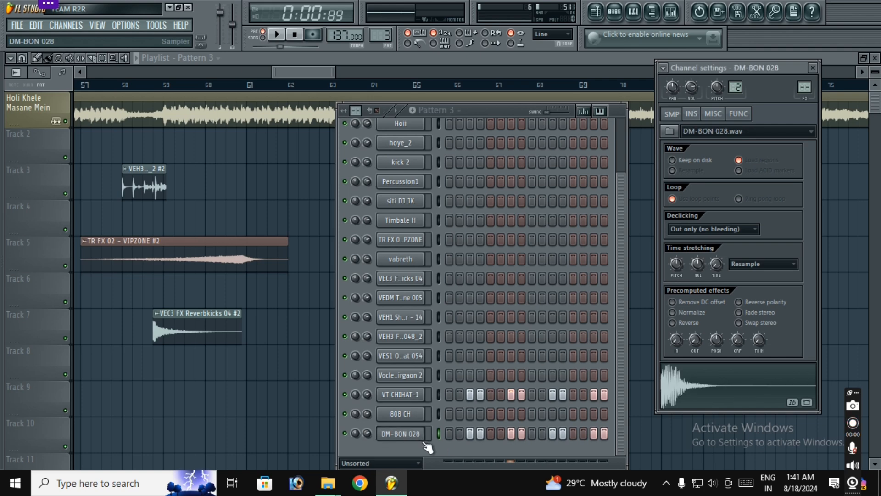
pyautogui.click(707, 393)
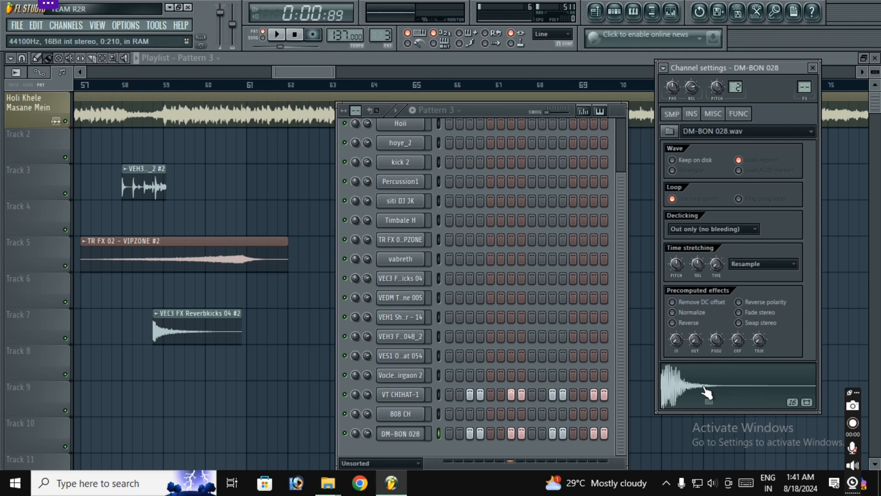
pyautogui.rightClick(294, 343)
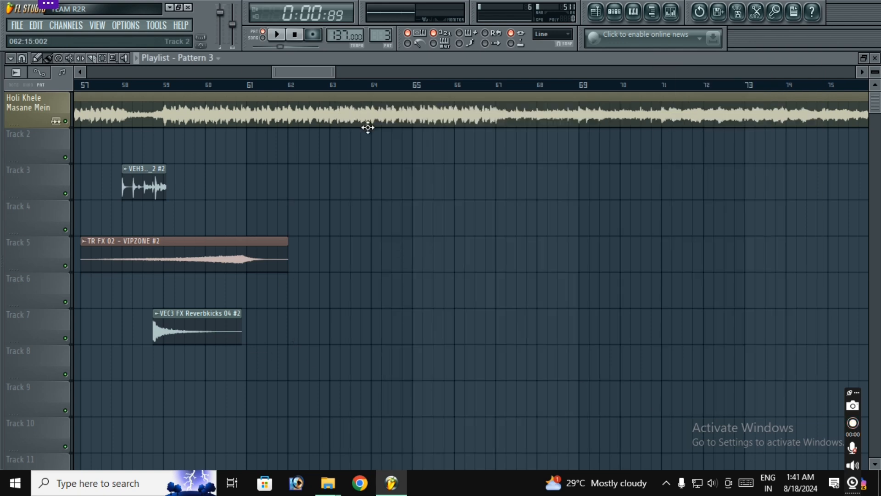
# Reopen the step sequencer and play Patterns 1, 2 and 3 in turn, returning to Pattern 2 before stopping playback
pyautogui.click(614, 11)
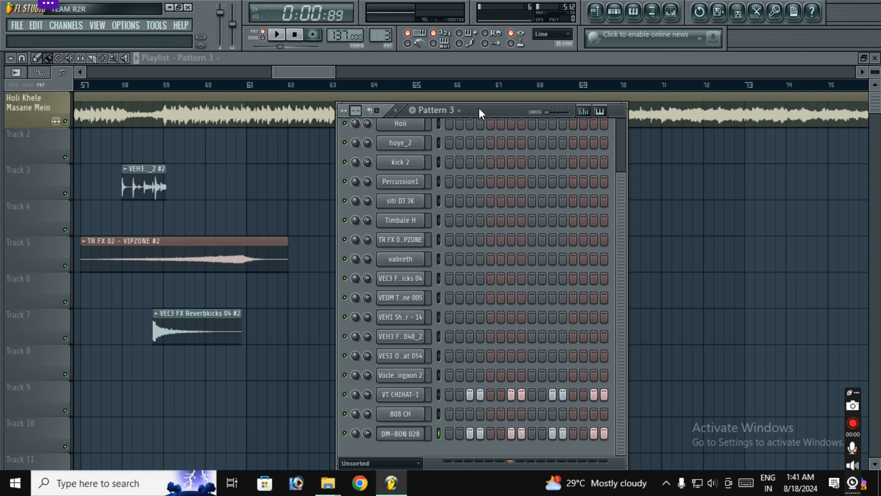
pyautogui.press('KP_1')
pyautogui.click(398, 111)
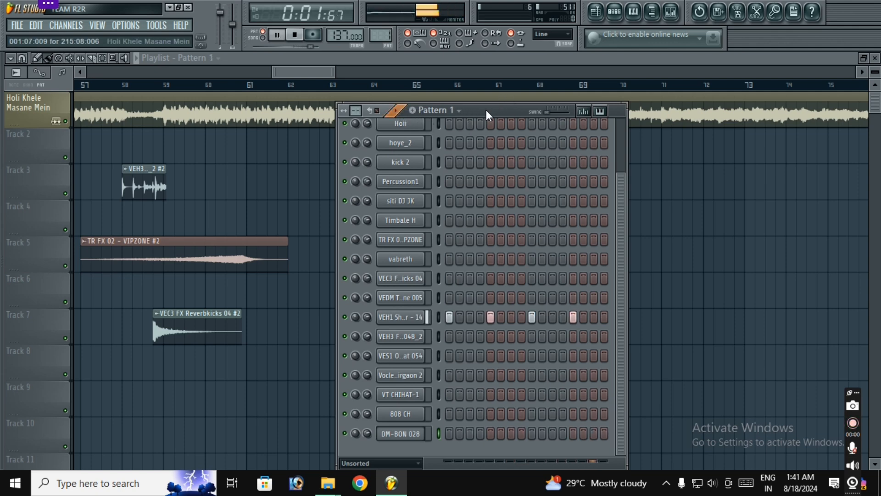
pyautogui.press('KP_2')
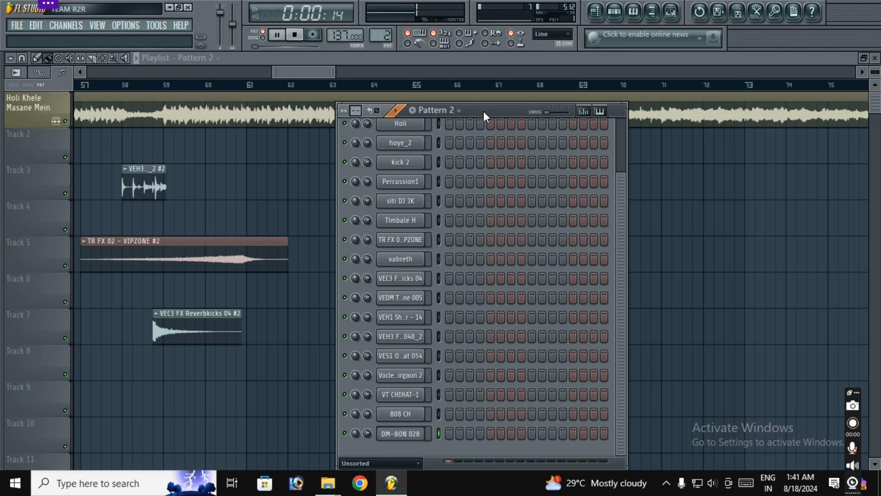
pyautogui.press('KP_3')
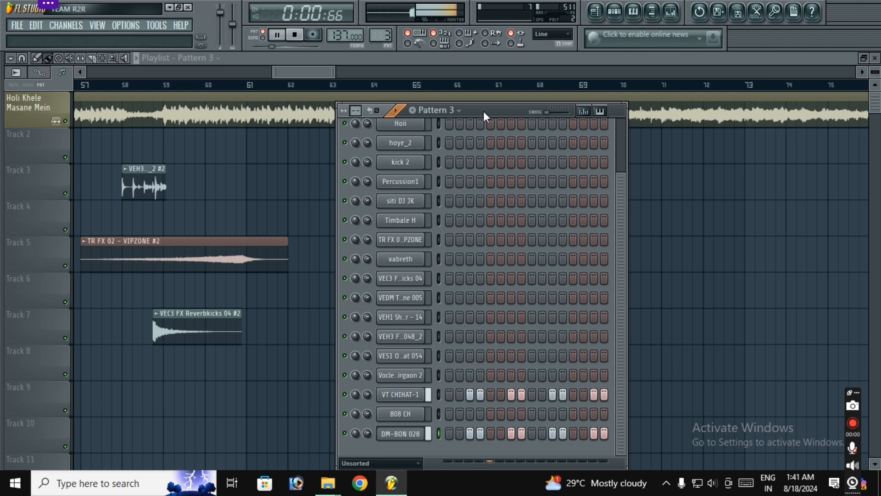
pyautogui.press('KP_2')
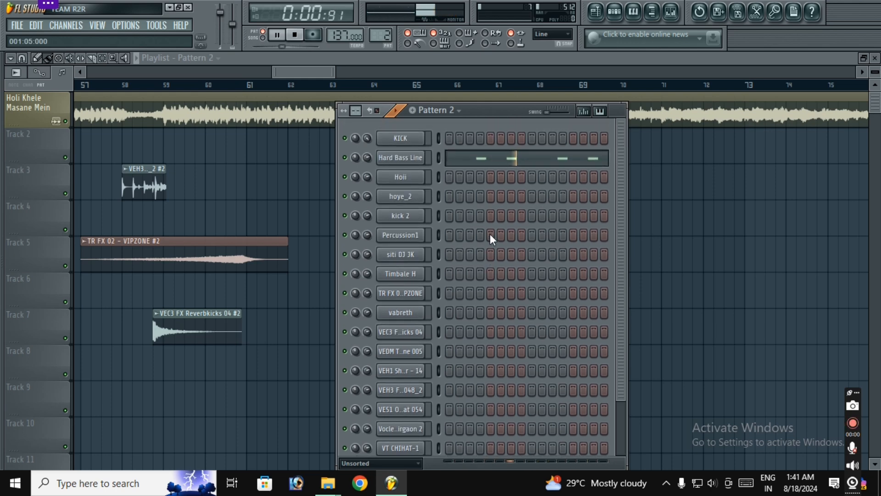
pyautogui.press('space')
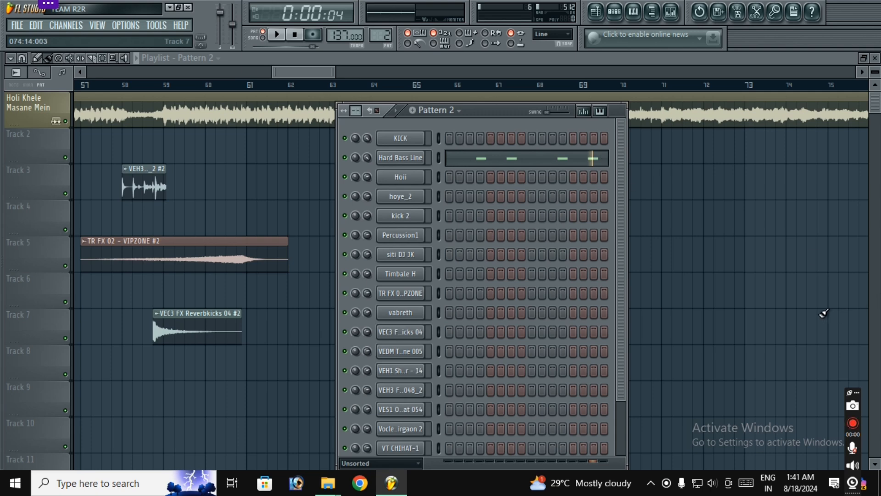
# Close the step sequencer and move the VEH3 Fill Ins clip on Track 3 of the playlist from bar 58 to bar 63
pyautogui.press('F6')
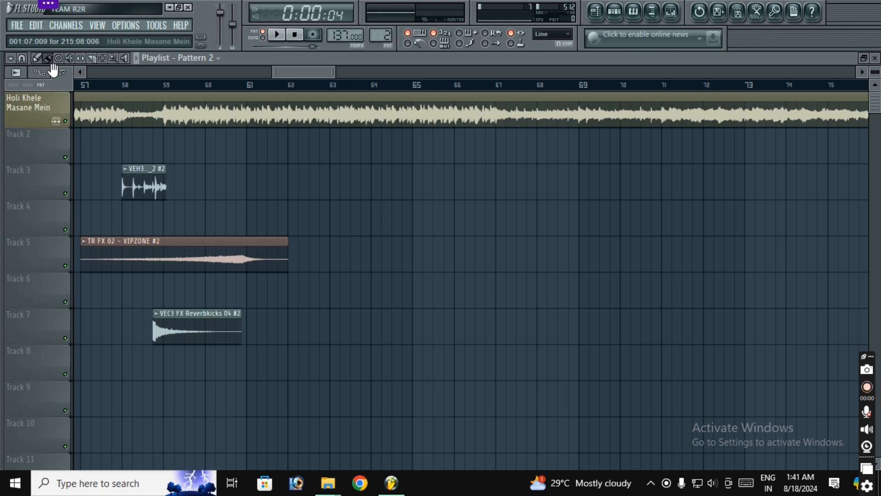
pyautogui.scroll(-3, 306, 87)
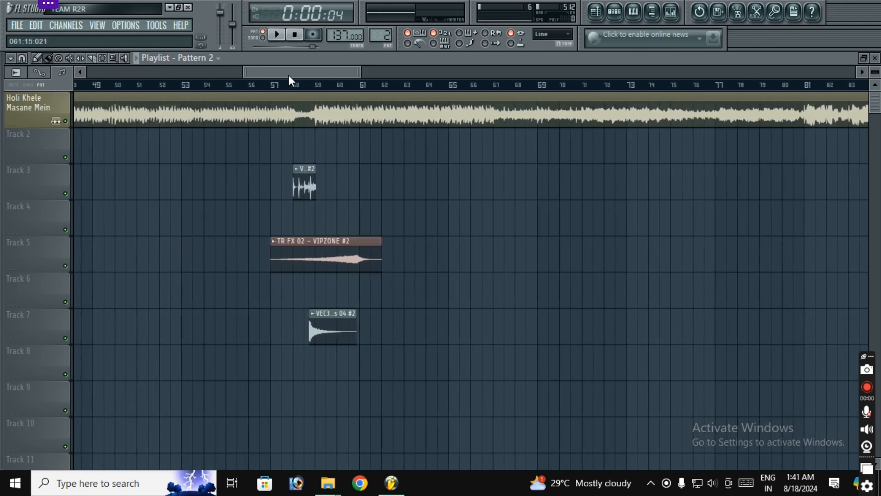
pyautogui.scroll(1, 288, 75)
pyautogui.scroll(7, 362, 86)
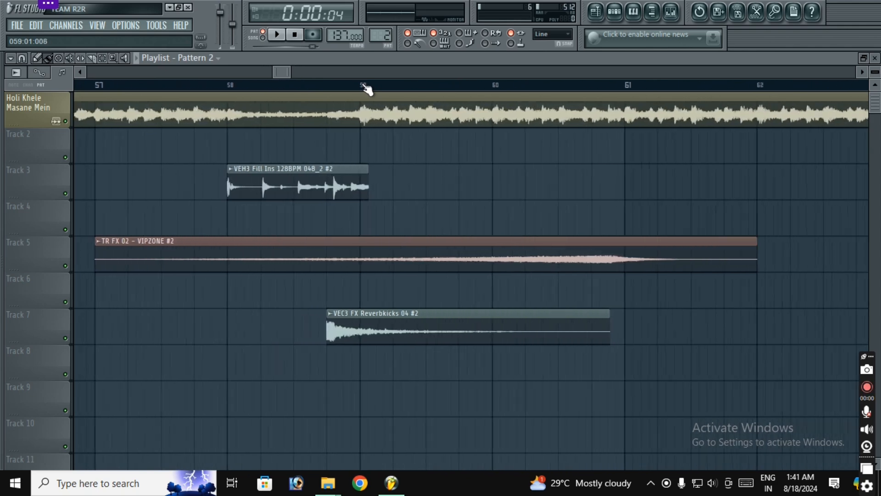
pyautogui.scroll(1, 365, 87)
pyautogui.scroll(4, 365, 87)
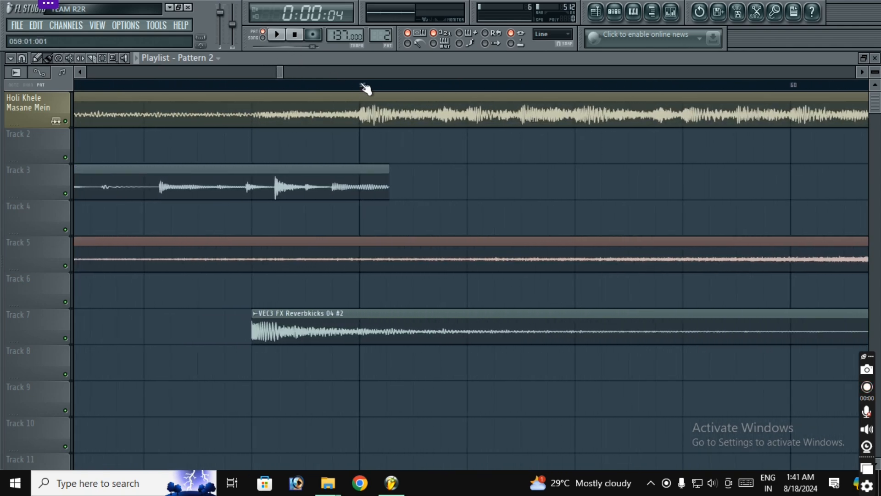
pyautogui.scroll(-3, 366, 87)
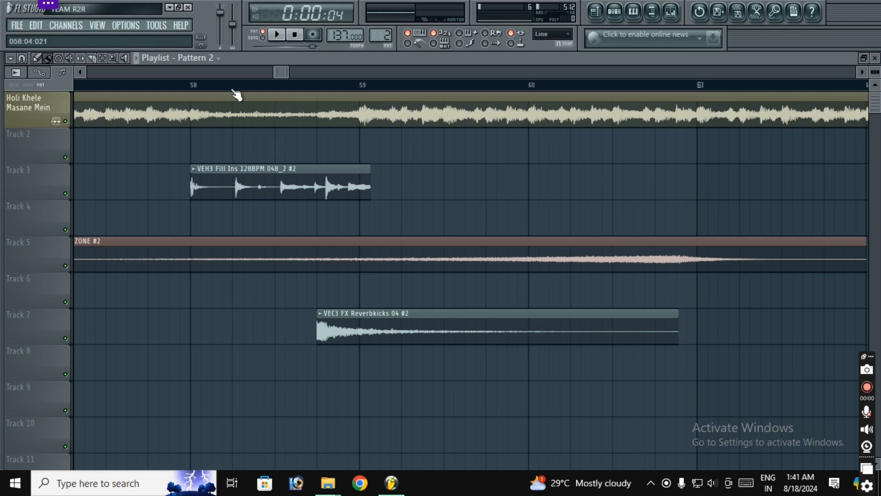
pyautogui.scroll(-4, 233, 90)
pyautogui.moveTo(244, 179); pyautogui.dragTo(600, 179)
# Move the VEC3 FX Reverbkicks 04 clip to bar 58 on Track 6 and shift the TR FX 02 clip on Track 5 to about bar 55
pyautogui.moveTo(303, 342); pyautogui.dragTo(293, 335)
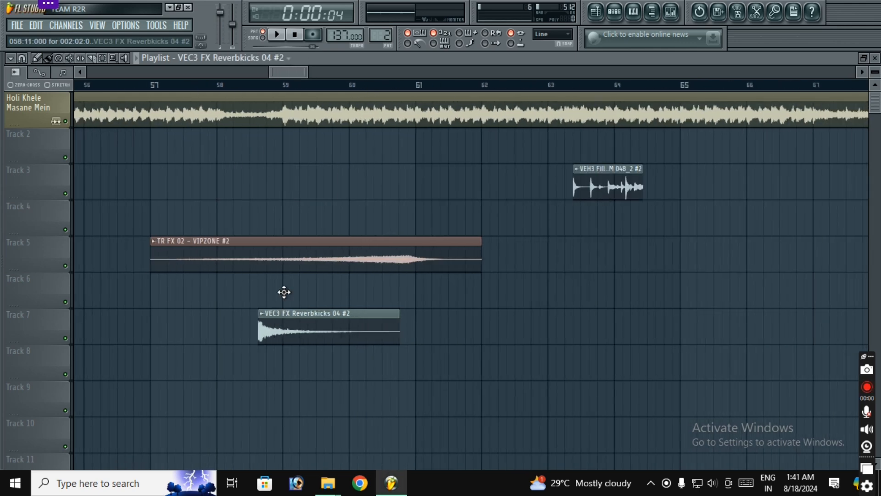
pyautogui.moveTo(284, 292); pyautogui.dragTo(253, 188)
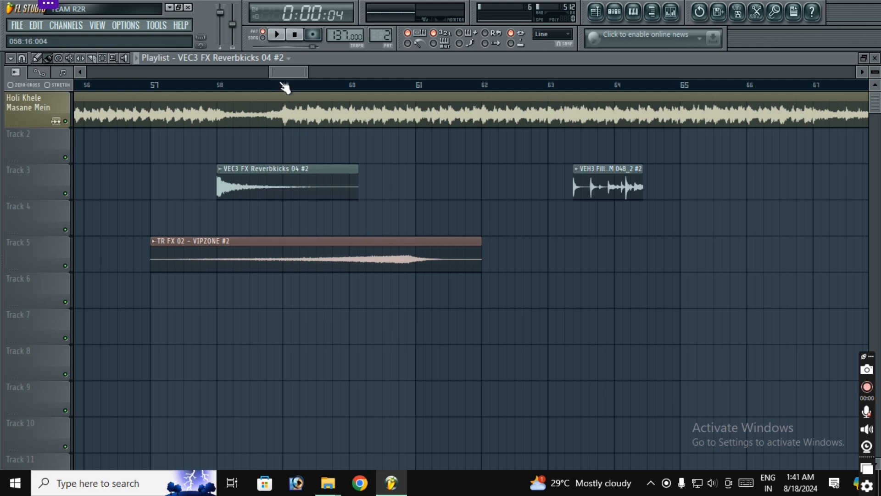
pyautogui.moveTo(285, 76); pyautogui.dragTo(282, 76)
pyautogui.moveTo(408, 261); pyautogui.dragTo(285, 246)
pyautogui.scroll(-2, 330, 94)
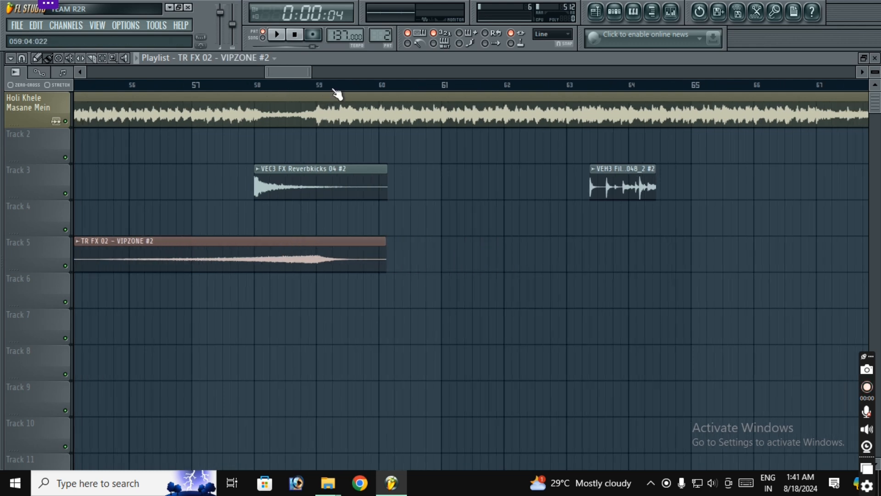
pyautogui.moveTo(295, 173); pyautogui.dragTo(301, 303)
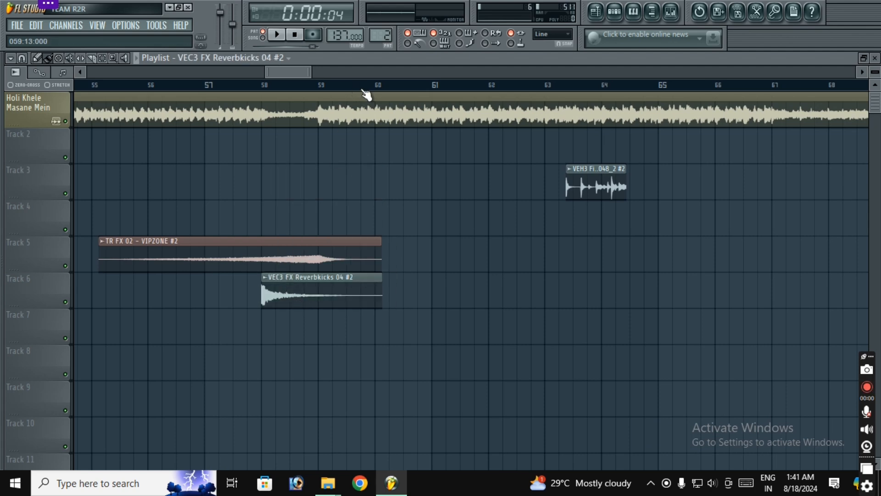
pyautogui.scroll(-3, 364, 85)
pyautogui.scroll(1, 334, 87)
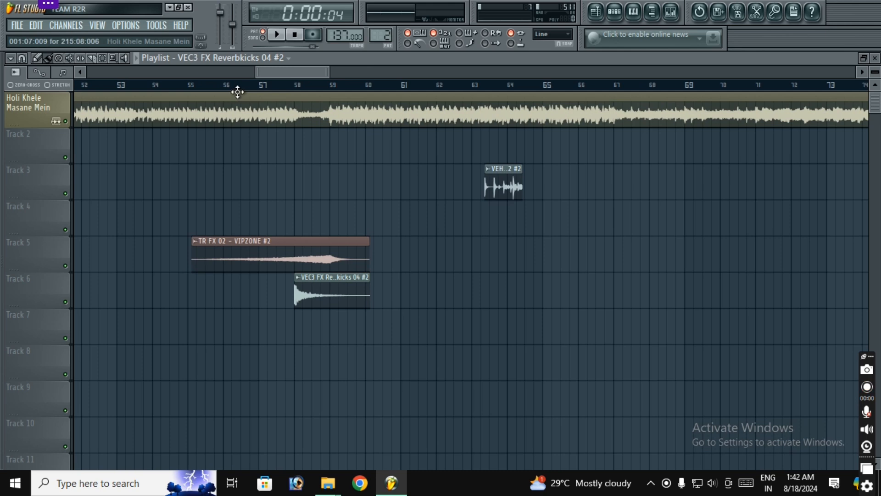
# Set the song position to bar 56 and increase the fade-out of the TR FX 02 - VIPZONE sample in its channel settings
pyautogui.click(224, 84)
pyautogui.click(293, 249)
pyautogui.doubleClick(292, 249)
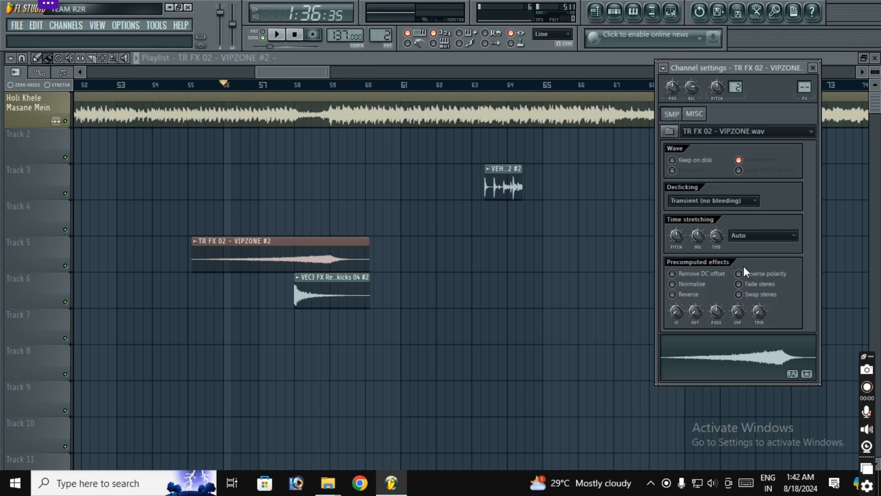
pyautogui.moveTo(695, 311); pyautogui.dragTo(695, 292)
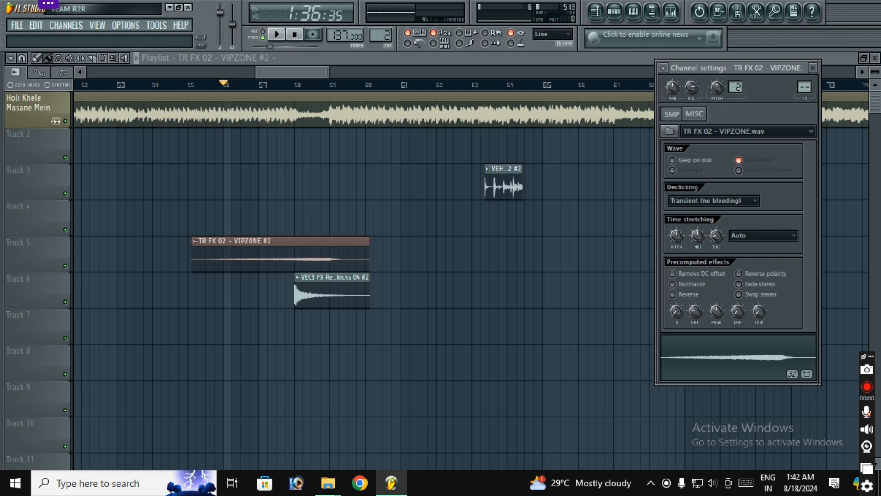
# Play the song from bar 56 through the repositioned FX clips, close the channel settings and stop playback near bar 59
pyautogui.click(281, 37)
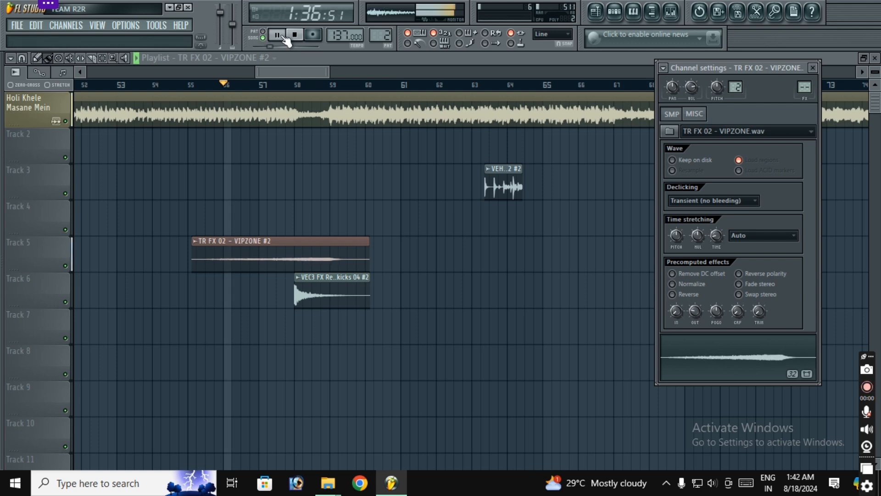
pyautogui.rightClick(394, 219)
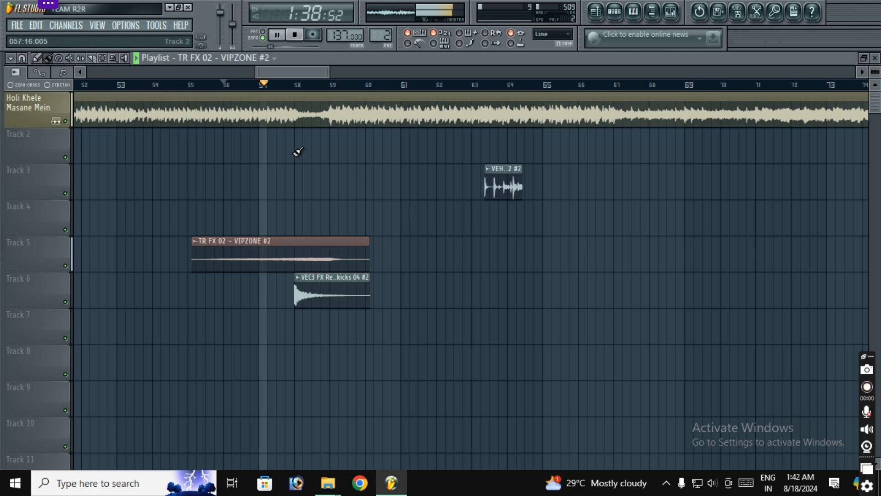
pyautogui.scroll(5, 317, 95)
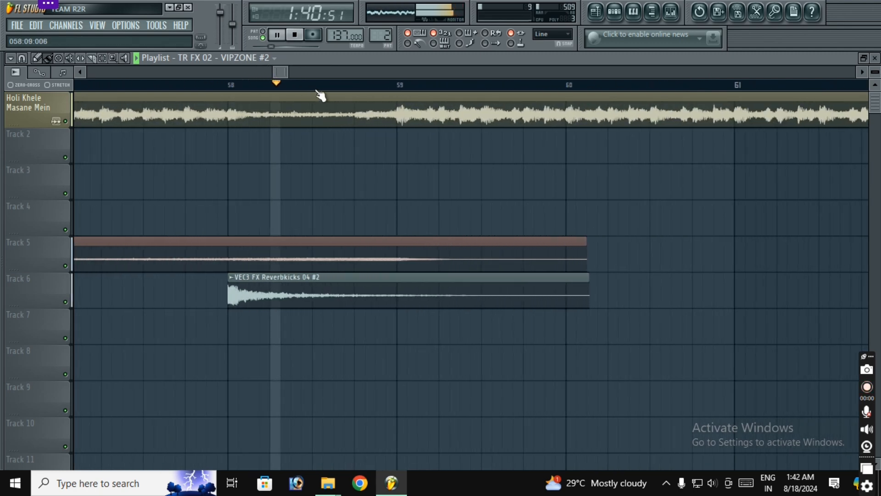
pyautogui.scroll(-3, 320, 95)
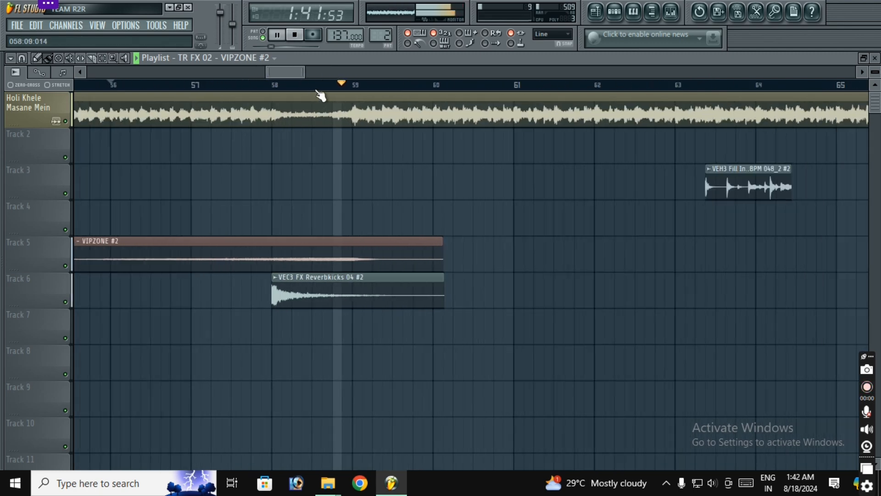
pyautogui.click(297, 38)
pyautogui.scroll(3, 348, 87)
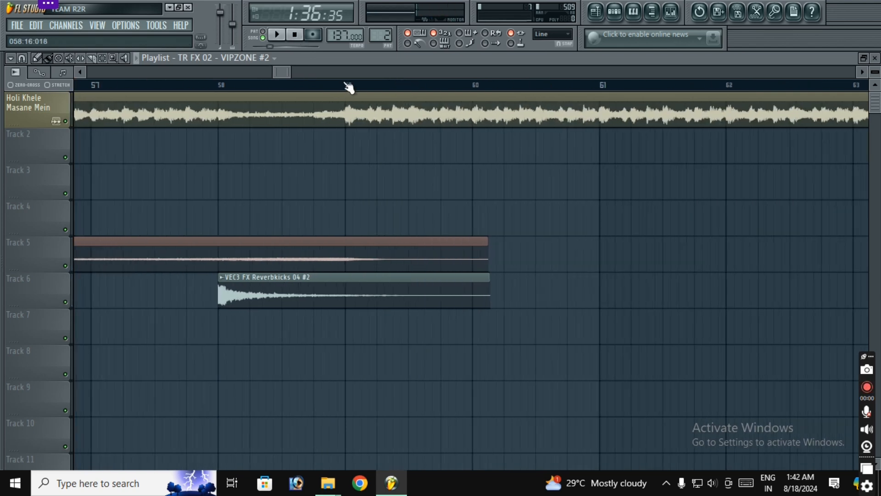
# Move the VEH3 Fill Ins clip on Track 3 back to about bar 51, clear of the drop section
pyautogui.scroll(-4, 347, 87)
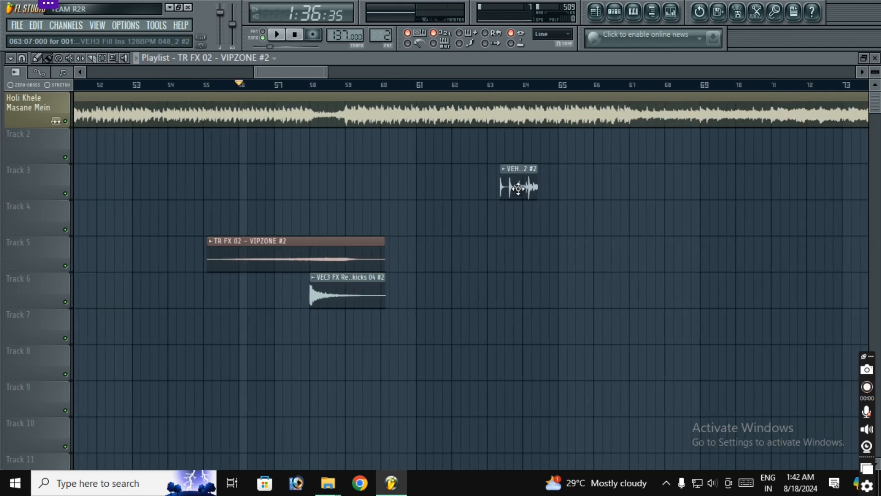
pyautogui.moveTo(522, 189); pyautogui.dragTo(93, 192)
pyautogui.scroll(3, 374, 89)
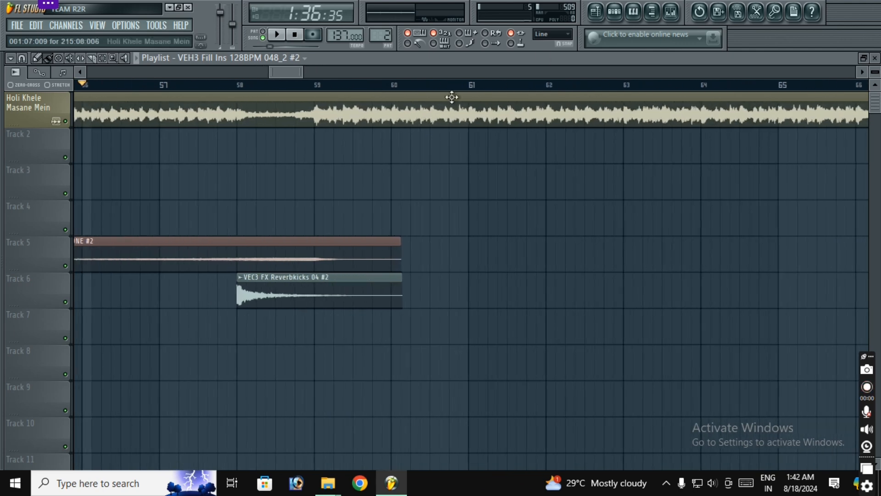
# Fill Track 2 with Pattern 1 clips over bars 59 to 66 and Track 3 with Pattern 2 clips over bars 59 to 67
pyautogui.click(620, 13)
pyautogui.scroll(1, 478, 114)
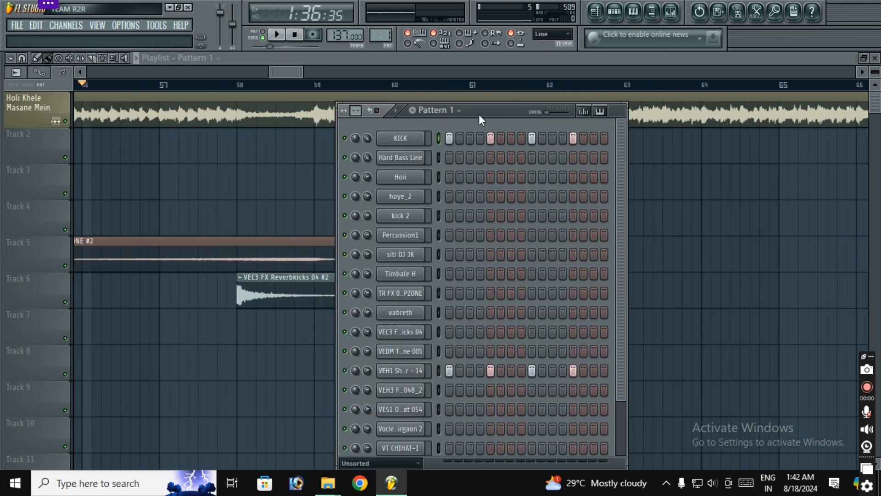
pyautogui.moveTo(316, 147); pyautogui.dragTo(866, 137)
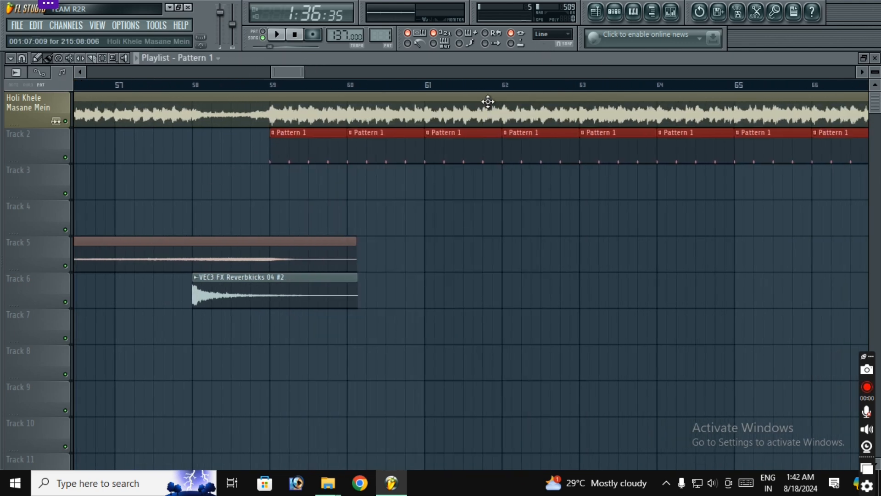
pyautogui.click(621, 18)
pyautogui.scroll(-1, 480, 110)
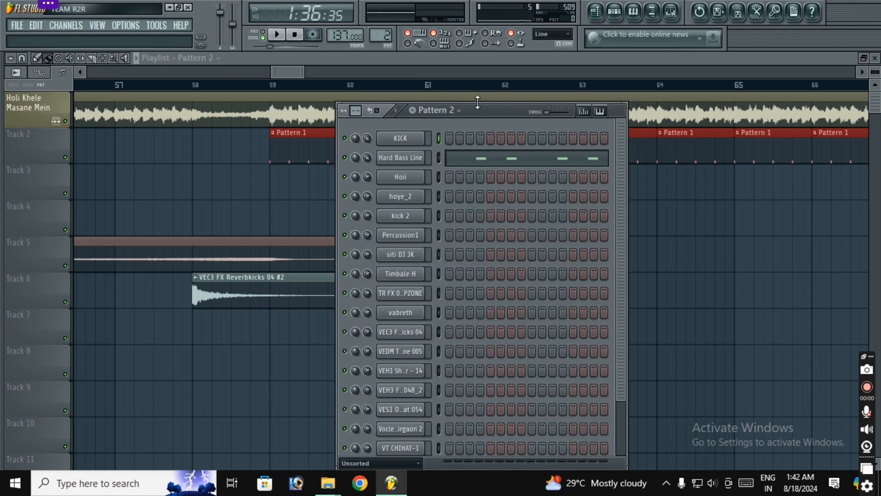
pyautogui.moveTo(279, 175)
pyautogui.mouseDown()
pyautogui.moveTo(270, 187)
pyautogui.moveTo(866, 174)
pyautogui.moveTo(541, 215)
pyautogui.mouseUp()
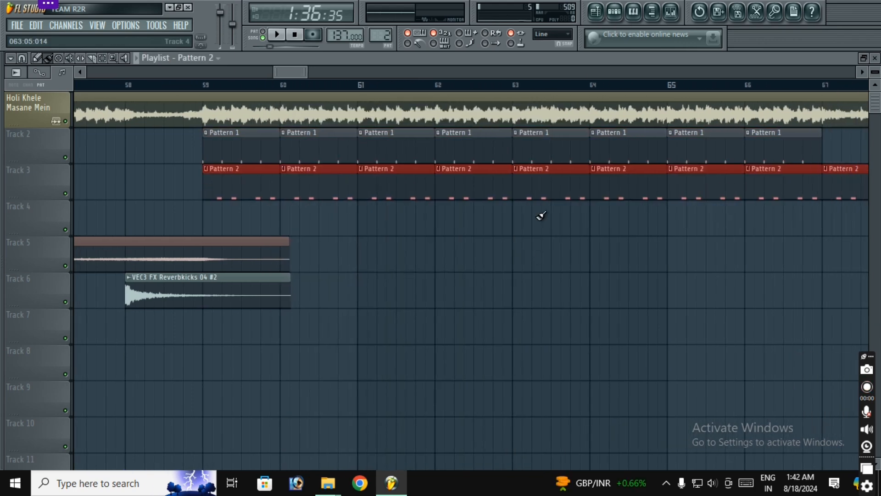
# Fill Track 4 of the playlist with Pattern 3 clips over bars 59 to 68
pyautogui.click(615, 13)
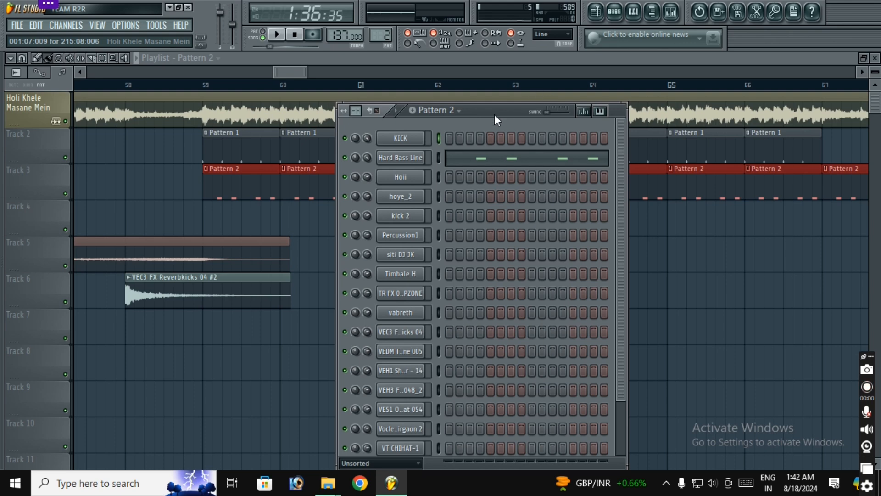
pyautogui.scroll(-1, 497, 120)
pyautogui.moveTo(208, 219)
pyautogui.mouseDown()
pyautogui.moveTo(863, 216)
pyautogui.moveTo(840, 255)
pyautogui.mouseUp()
pyautogui.scroll(-4, 669, 87)
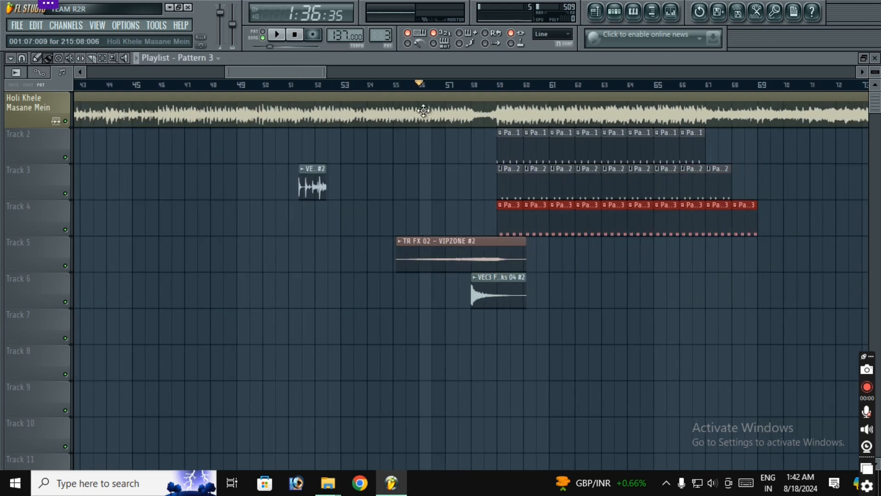
# Play the song from bar 56 and delete the Pattern 2 and Pattern 3 clips from bar 67 onward on Tracks 3 and 4
pyautogui.scroll(3, 485, 87)
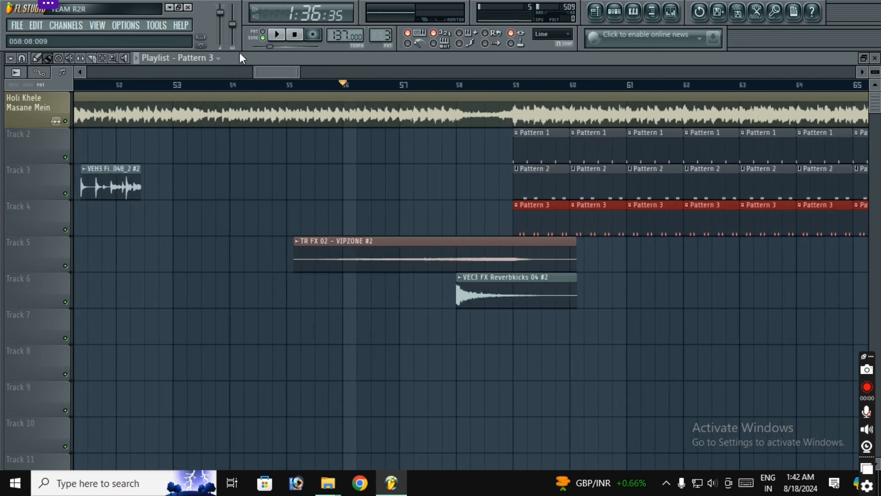
pyautogui.click(278, 36)
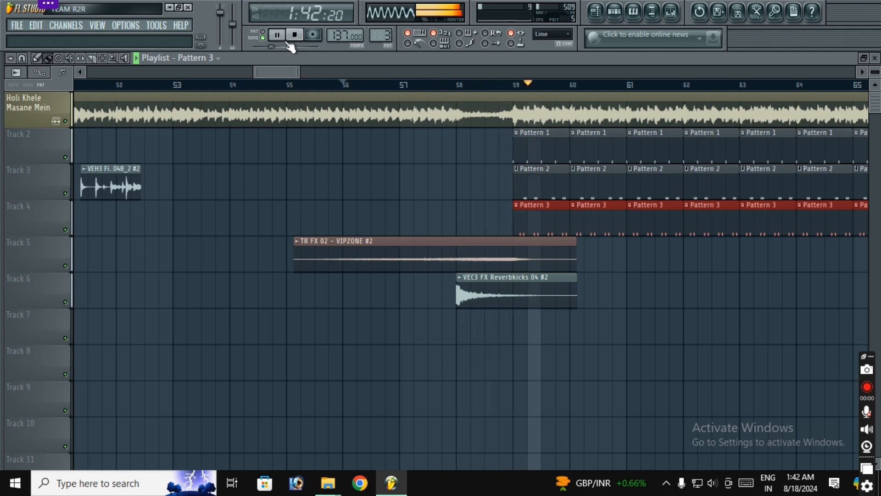
pyautogui.scroll(-2, 352, 92)
pyautogui.scroll(-1, 352, 92)
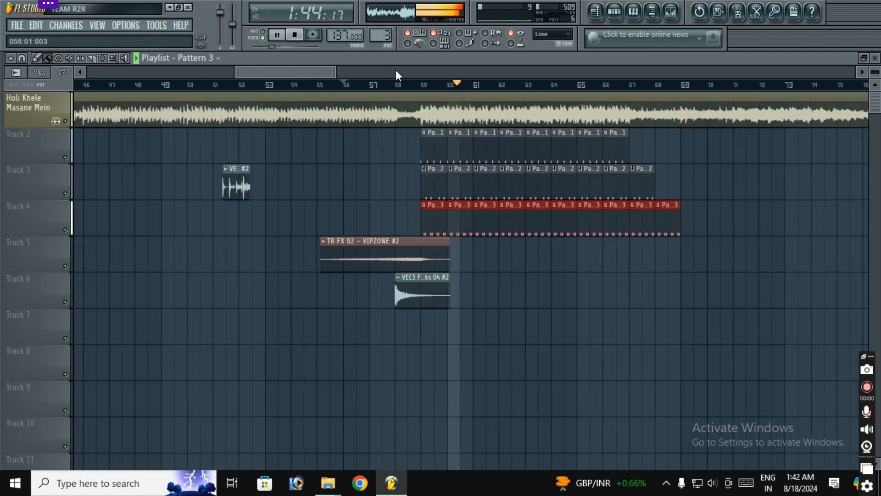
pyautogui.scroll(3, 613, 91)
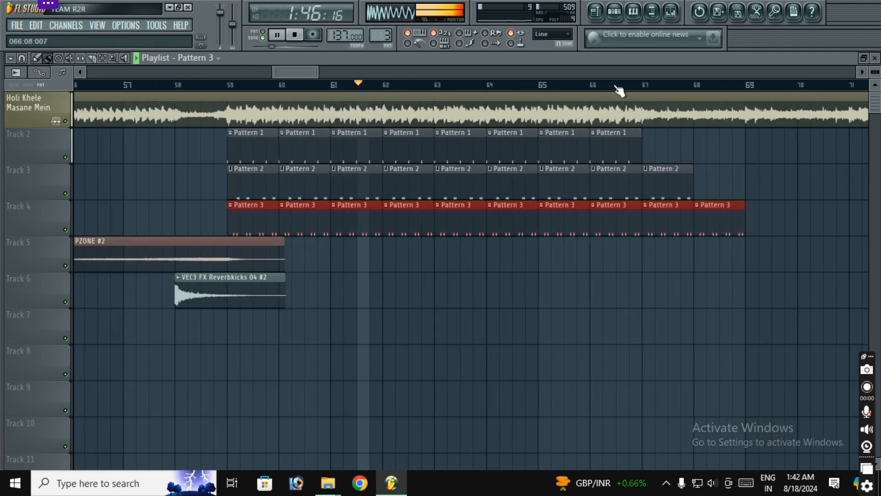
pyautogui.rightClick(672, 180)
pyautogui.scroll(-2, 598, 87)
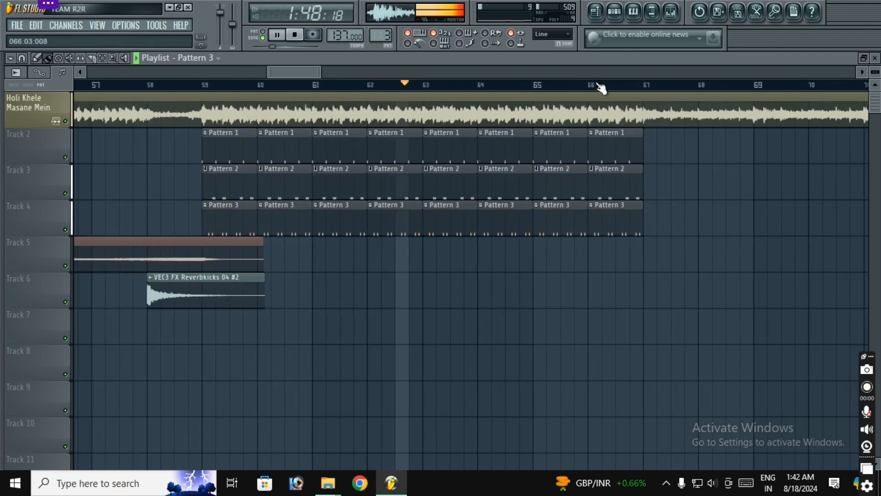
# Listen to the pattern section until just past bar 67, then stop playback
pyautogui.scroll(-2, 570, 63)
pyautogui.scroll(2, 592, 182)
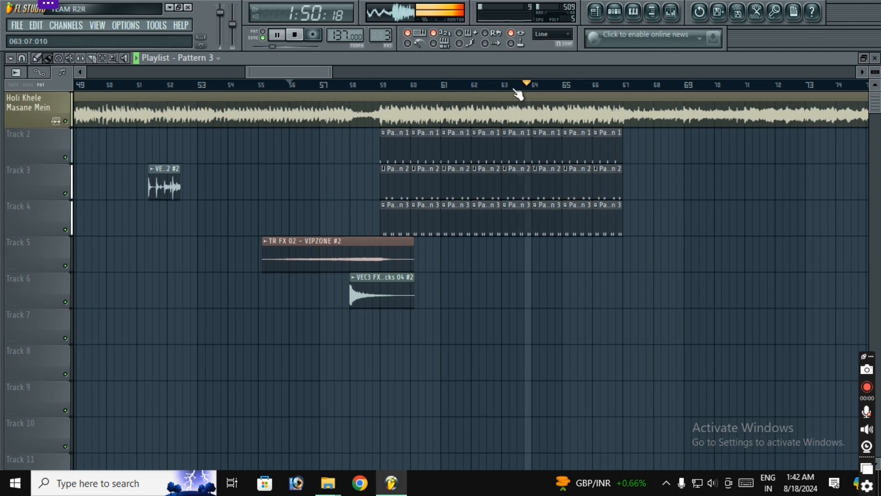
pyautogui.scroll(-3, 503, 71)
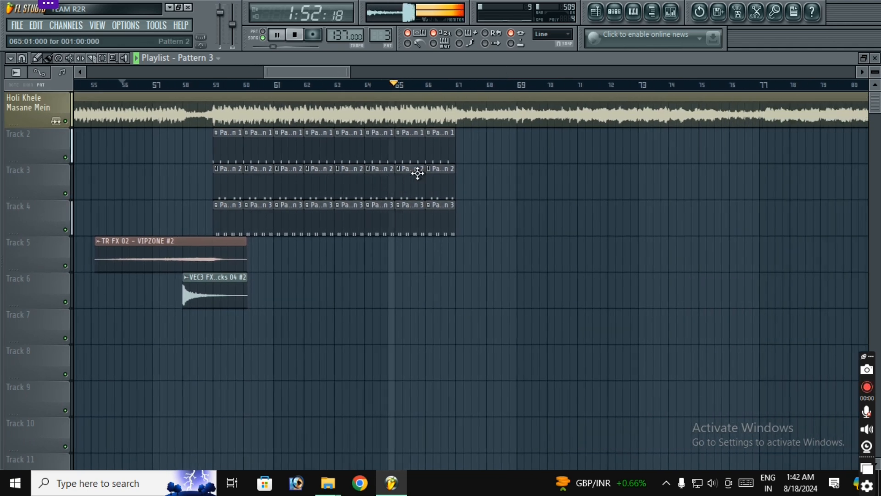
pyautogui.scroll(2, 453, 88)
pyautogui.scroll(1, 453, 90)
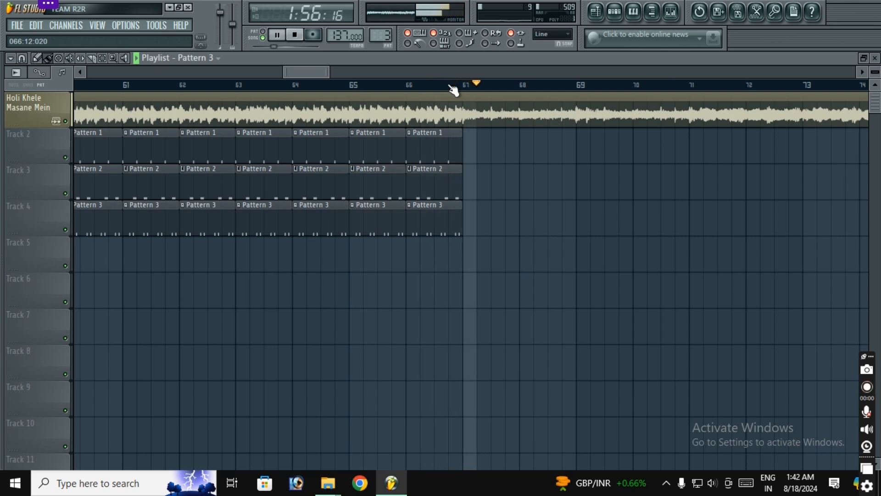
pyautogui.click(298, 38)
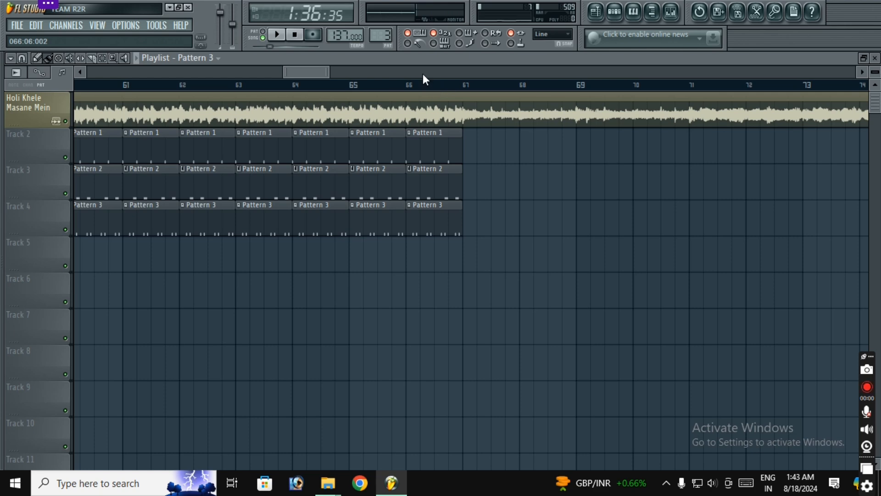
# Place a Pattern 1 clip at bar 67 on Track 2 and shorten it to one beat
pyautogui.scroll(-1, 422, 73)
pyautogui.keyDown('ctrl'); pyautogui.scroll(3, 404, 93); pyautogui.keyUp('ctrl')
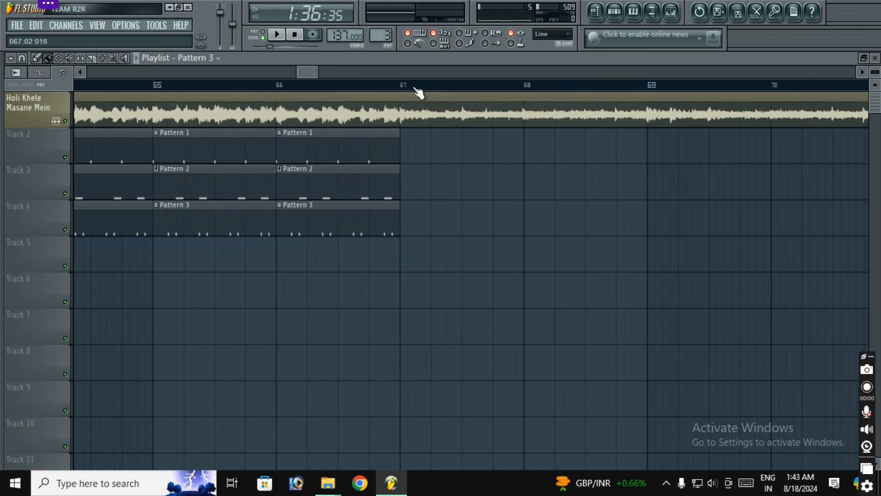
pyautogui.scroll(-3, 417, 91)
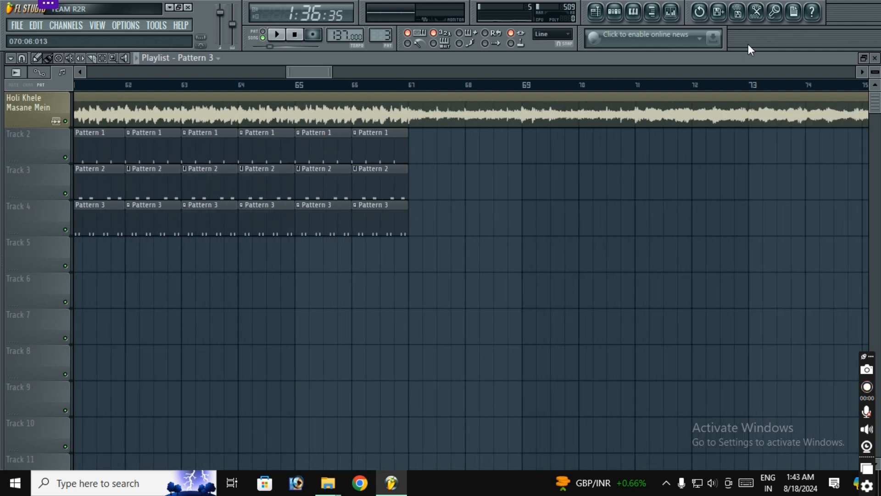
pyautogui.click(418, 145)
pyautogui.moveTo(465, 144); pyautogui.dragTo(422, 144)
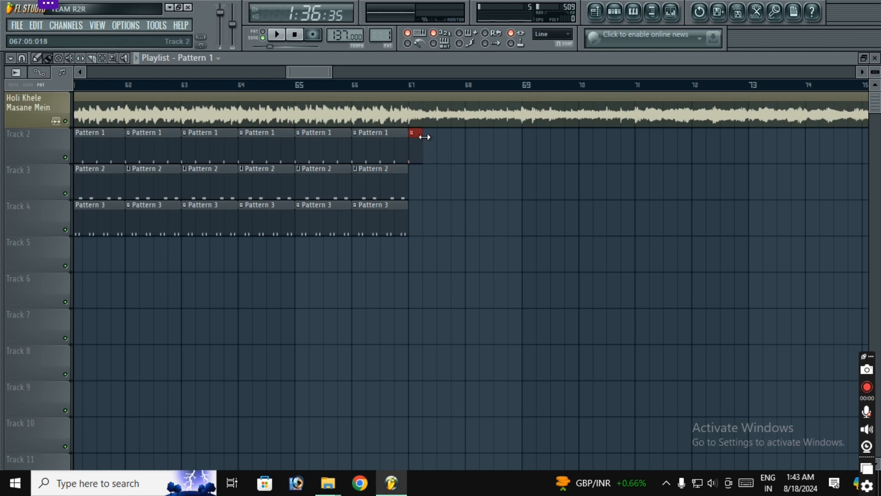
pyautogui.scroll(3, 439, 91)
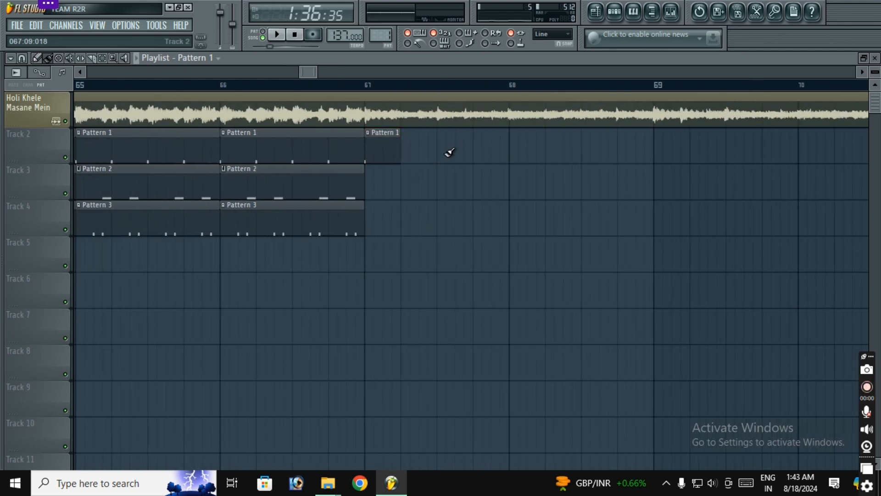
# Add the vabreth sample to the playlist as an audio clip starting at bar 67 on Track 5
pyautogui.click(617, 20)
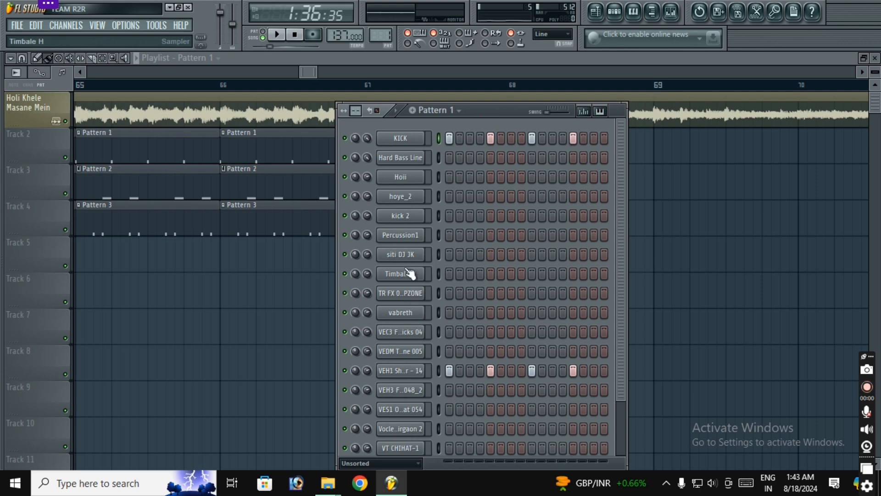
pyautogui.click(410, 336)
pyautogui.click(408, 314)
pyautogui.moveTo(763, 388); pyautogui.dragTo(301, 292)
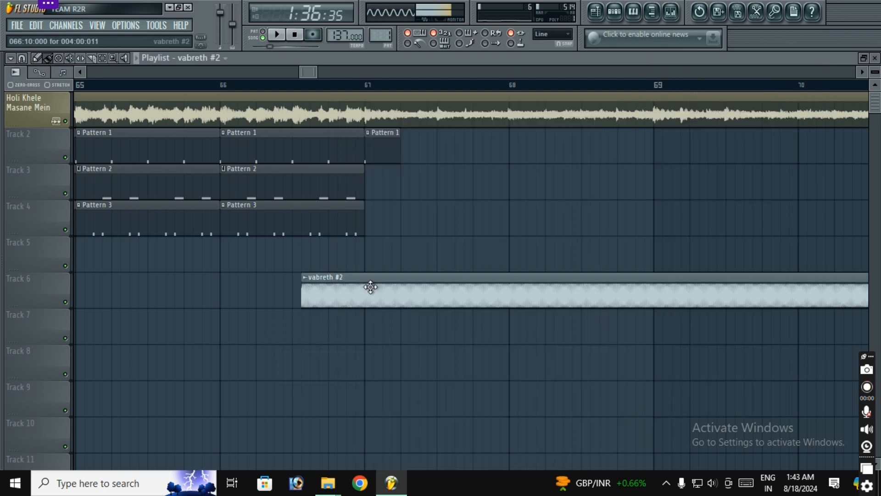
pyautogui.moveTo(370, 287); pyautogui.dragTo(428, 260)
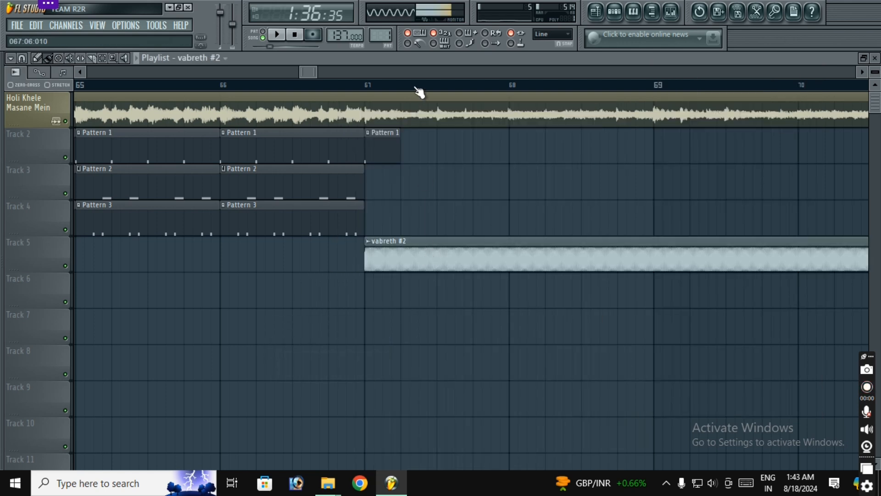
# Place a copy of the one-beat Pattern 1 clip at bar 69 on Track 2
pyautogui.scroll(-3, 419, 91)
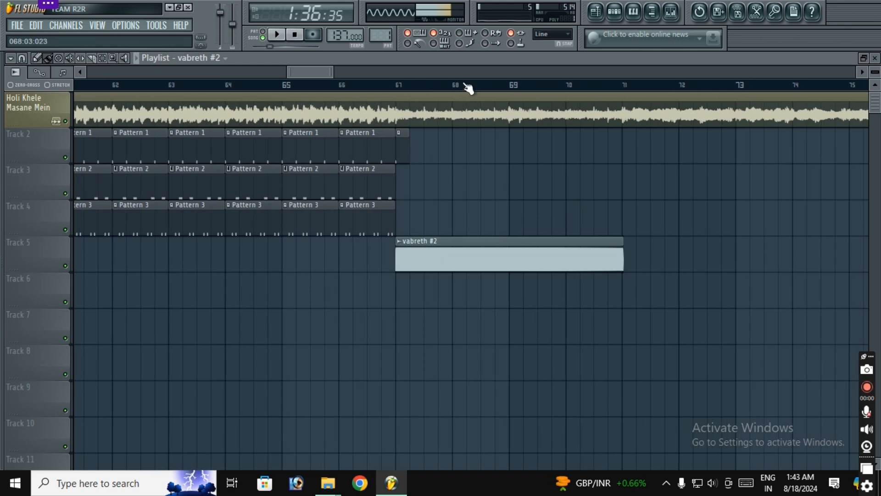
pyautogui.scroll(-2, 457, 72)
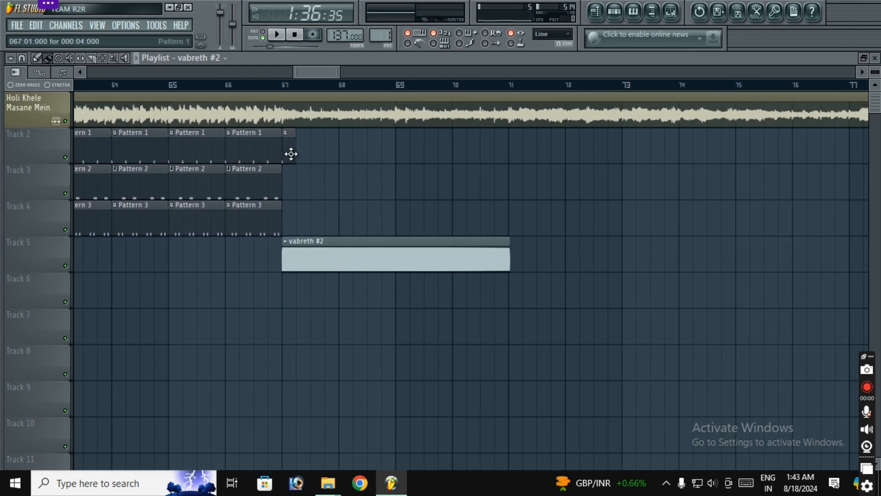
pyautogui.click(291, 154)
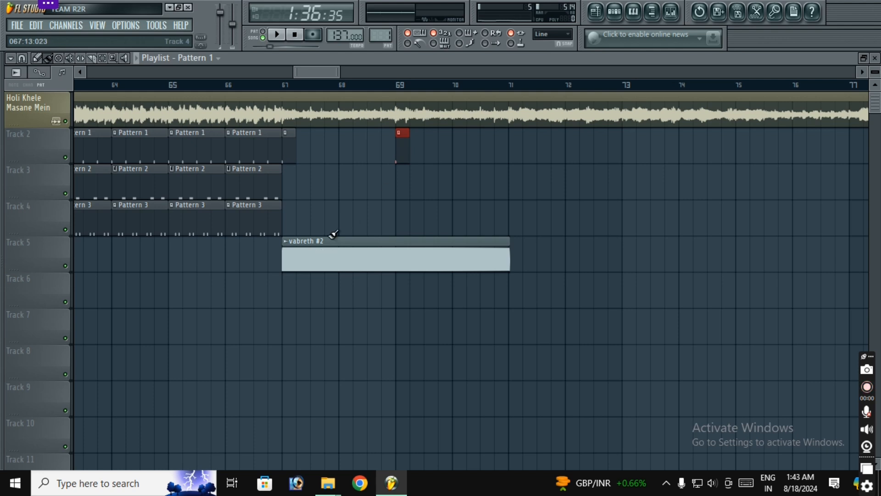
# Create a volume automation clip for the vabreth #2 clip and move it to Track 4 at bar 67
pyautogui.click(287, 243)
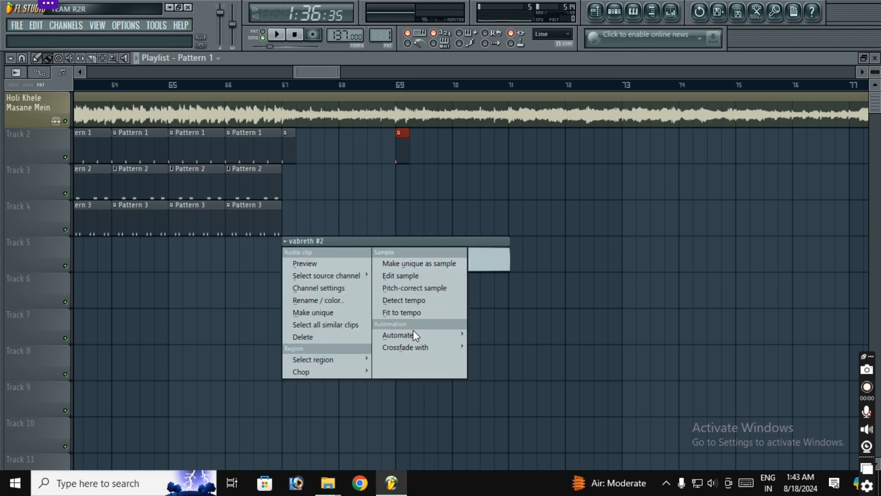
pyautogui.moveTo(415, 335)
pyautogui.click(504, 347)
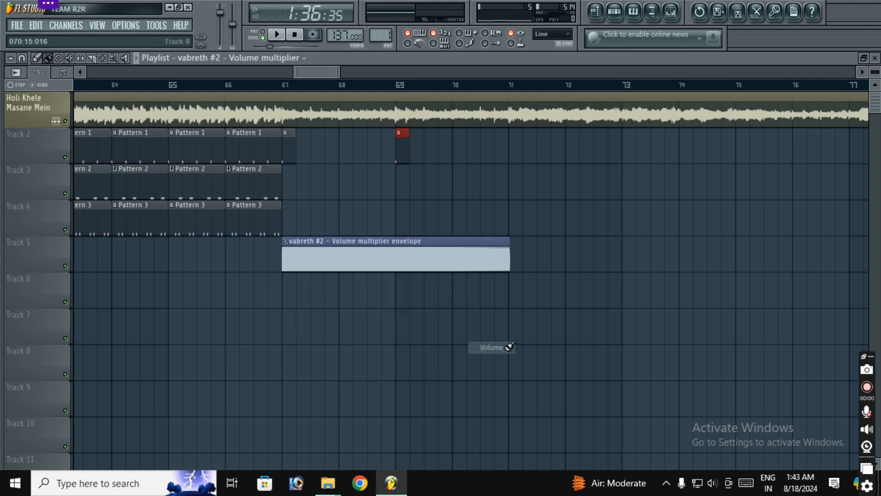
pyautogui.moveTo(376, 240); pyautogui.dragTo(375, 204)
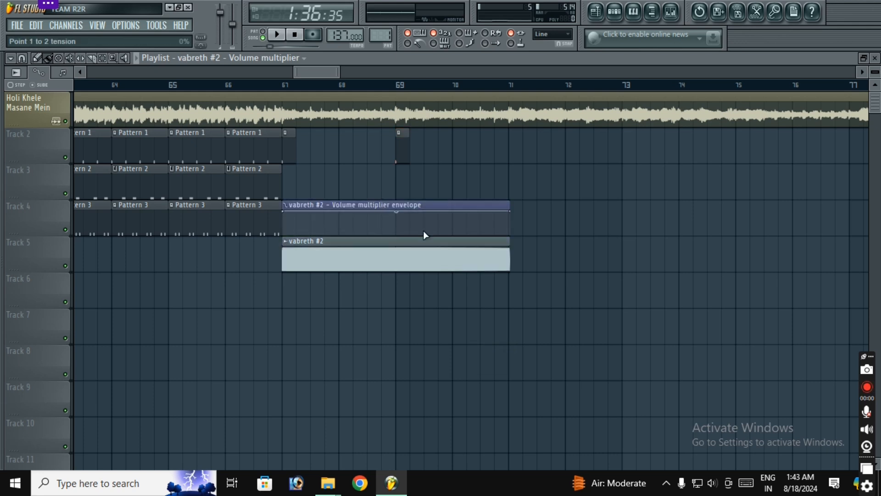
# Shape the vabreth volume envelope to fall from full to zero over bars 67 to 69, jump back to full, and fall to zero at bar 71
pyautogui.scroll(4, 383, 92)
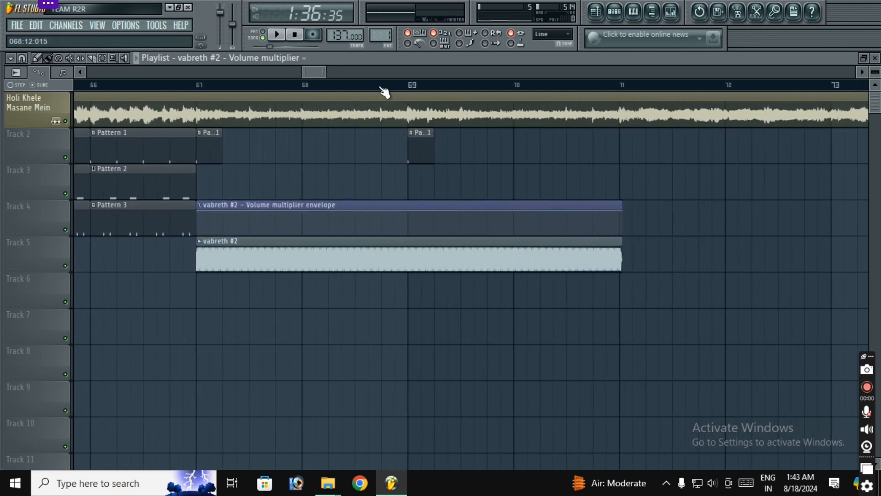
pyautogui.rightClick(415, 212)
pyautogui.moveTo(415, 212)
pyautogui.mouseDown()
pyautogui.moveTo(416, 237)
pyautogui.moveTo(409, 204)
pyautogui.mouseUp()
pyautogui.rightClick(440, 231)
pyautogui.rightClick(439, 230)
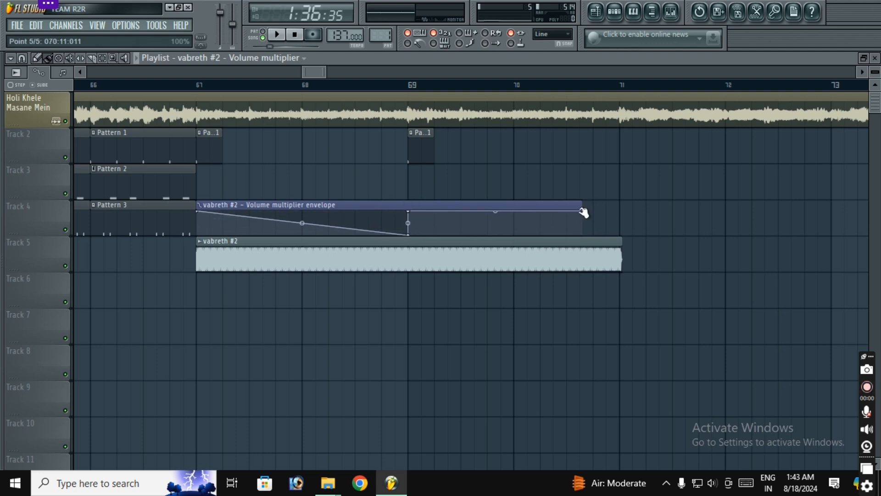
pyautogui.moveTo(582, 205); pyautogui.dragTo(623, 242)
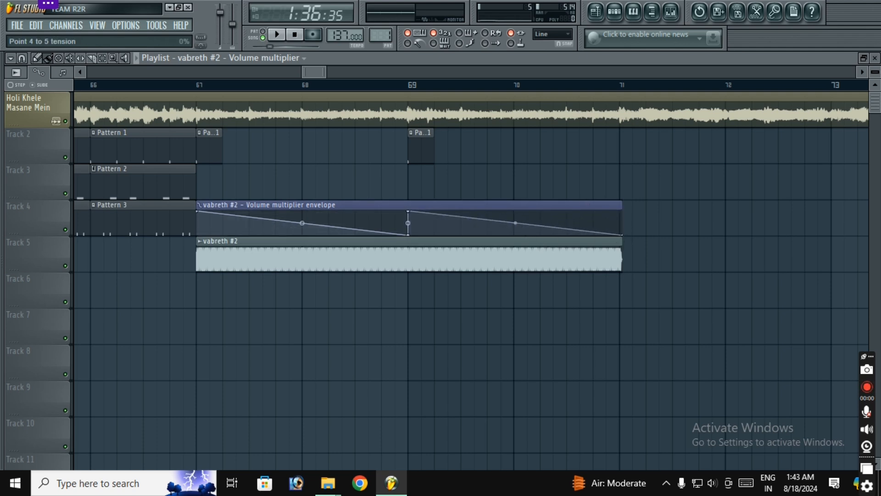
# Bend both falling segments of the vabreth volume envelope upward into convex fade-out curves
pyautogui.moveTo(516, 223); pyautogui.dragTo(516, 213)
pyautogui.moveTo(300, 222); pyautogui.dragTo(302, 214)
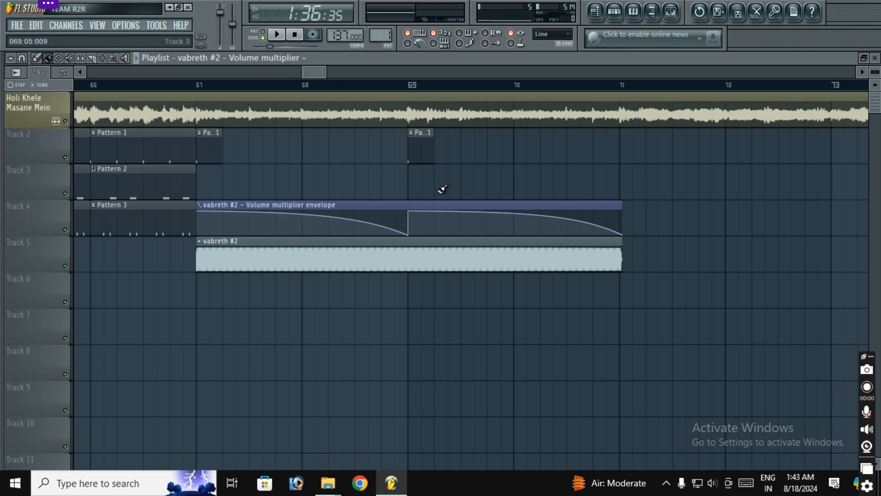
pyautogui.scroll(-6, 437, 88)
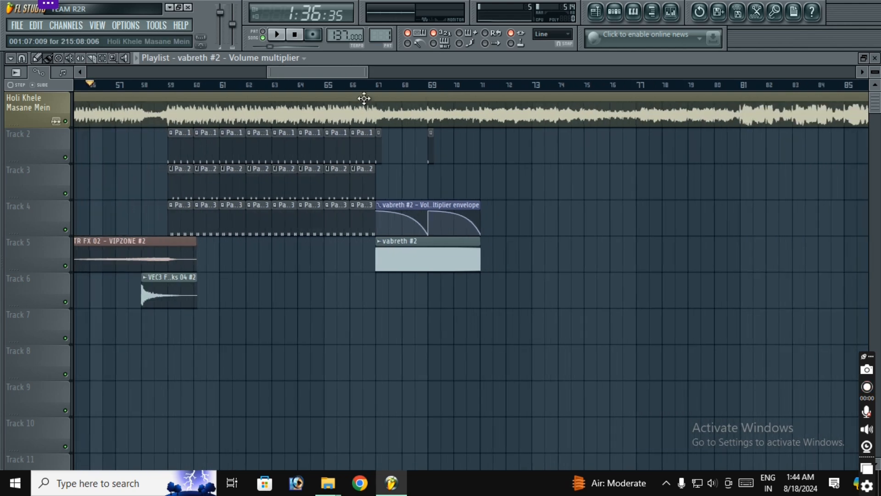
# Play back the arrangement from bar 65 to hear the vabreth #2 fades, and stop playback near bar 75
pyautogui.click(344, 88)
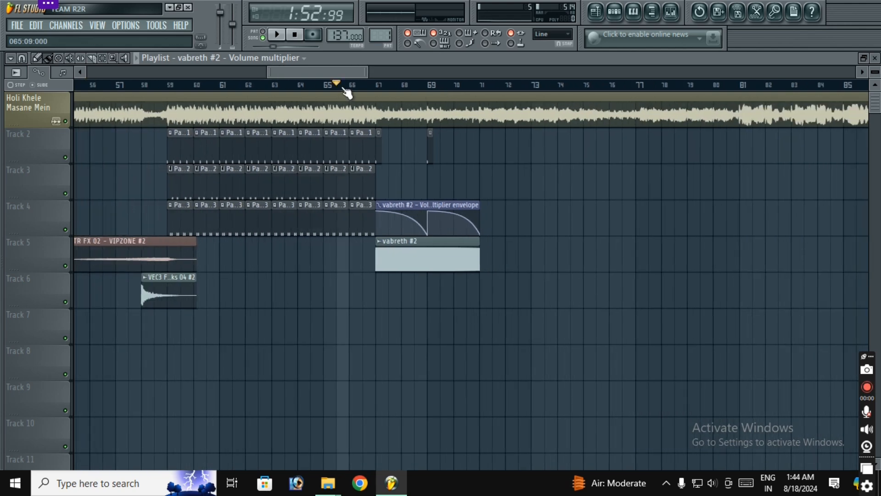
pyautogui.click(287, 34)
pyautogui.scroll(4, 415, 92)
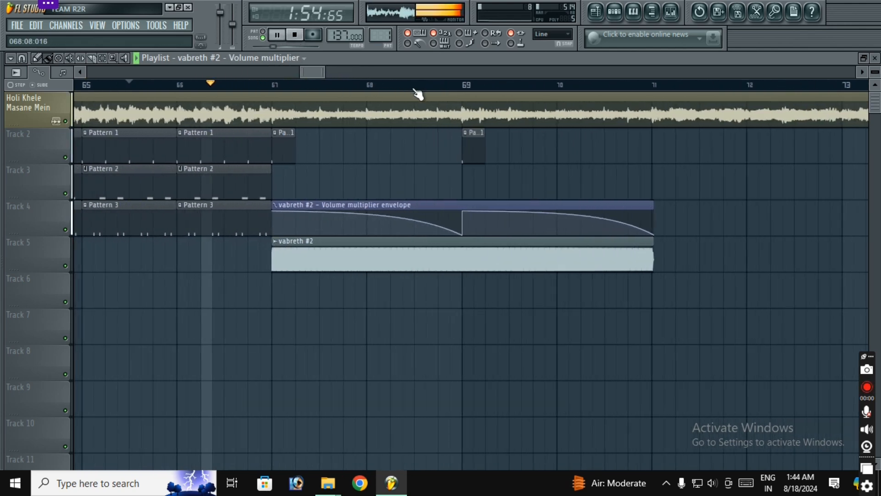
pyautogui.scroll(1, 417, 95)
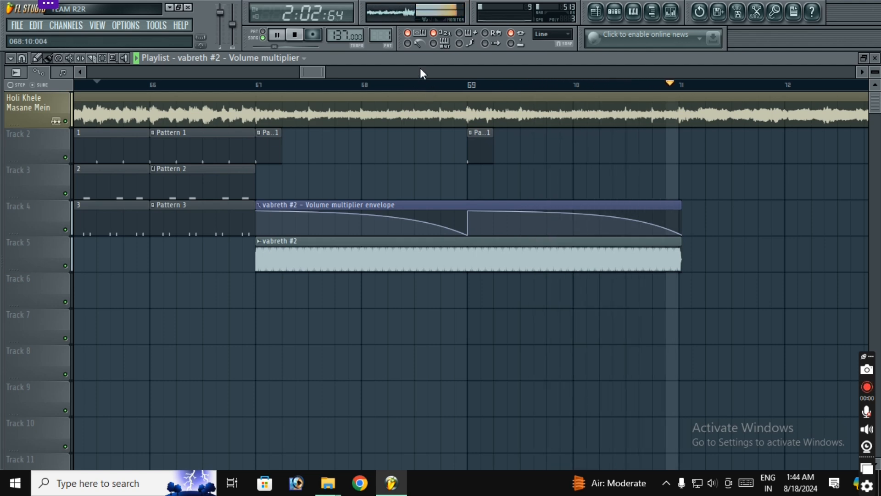
pyautogui.scroll(-3, 419, 69)
pyautogui.scroll(-2, 428, 77)
pyautogui.scroll(-3, 441, 83)
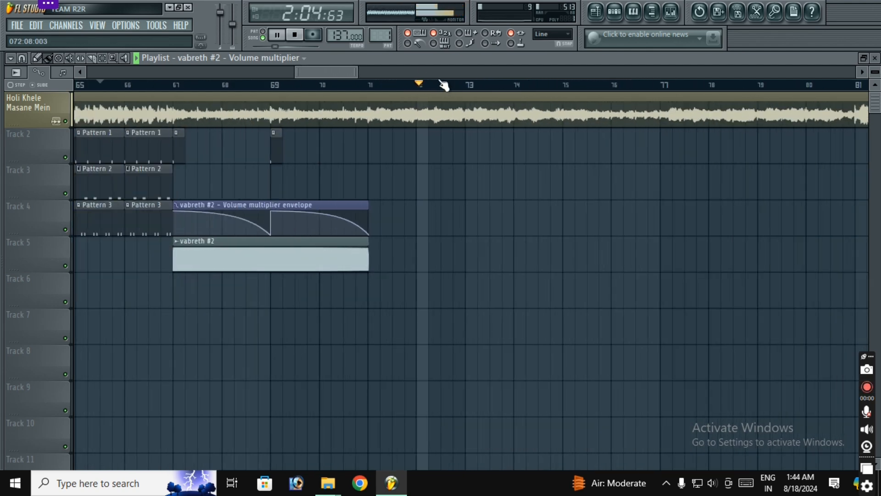
pyautogui.scroll(-1, 436, 82)
pyautogui.scroll(2, 499, 92)
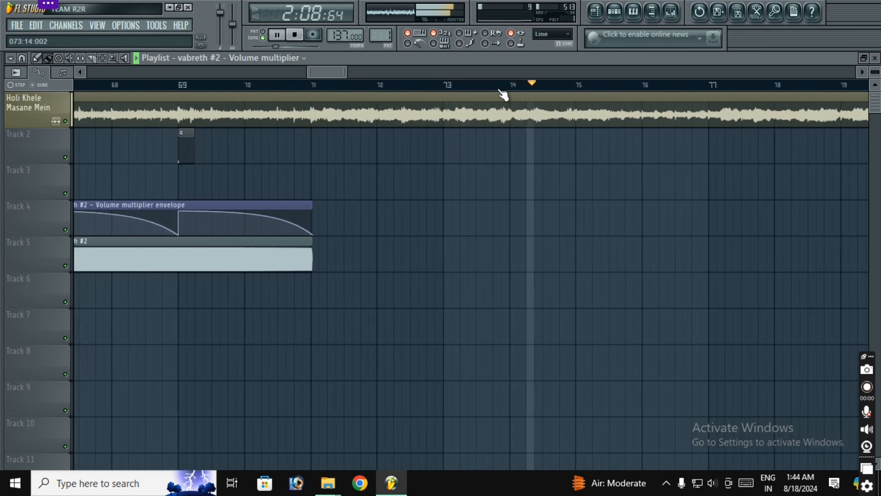
pyautogui.scroll(-2, 501, 93)
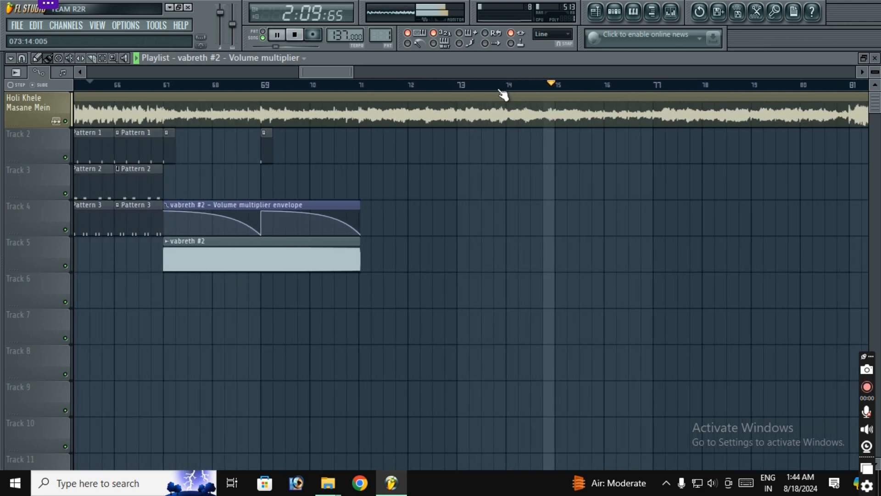
pyautogui.click(300, 36)
# Select the two one-beat Pattern 1 clips, the vabreth #2 clip and its volume envelope across bars 67 to 71
pyautogui.scroll(2, 415, 70)
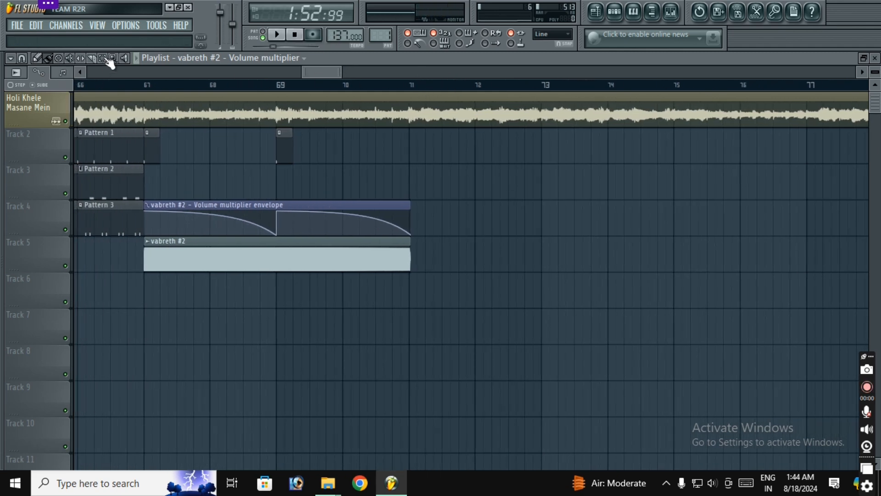
pyautogui.click(102, 58)
pyautogui.moveTo(156, 153); pyautogui.dragTo(420, 326)
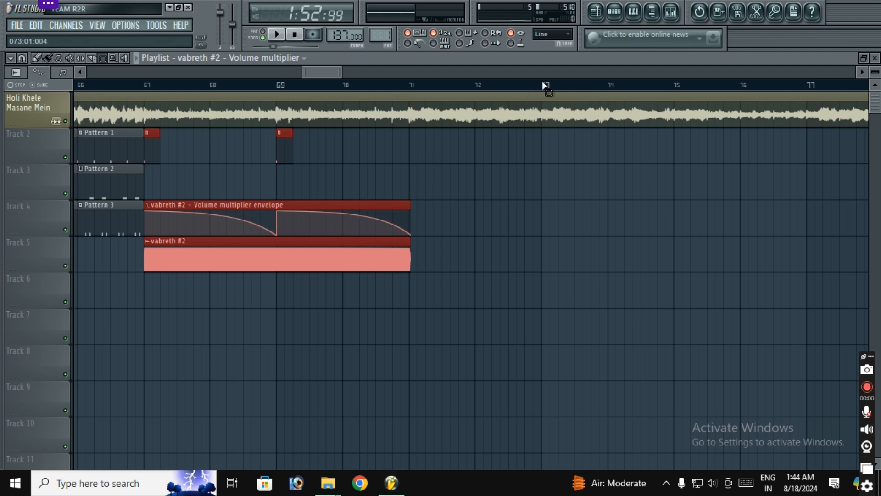
pyautogui.scroll(4, 543, 83)
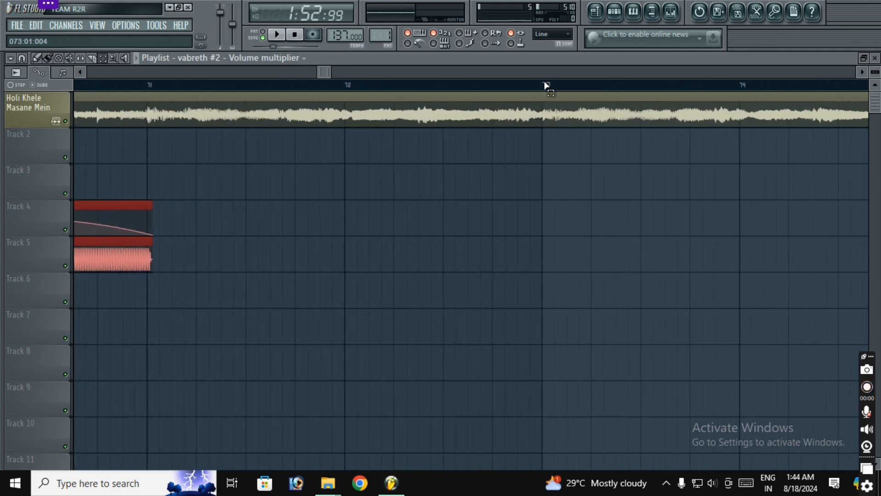